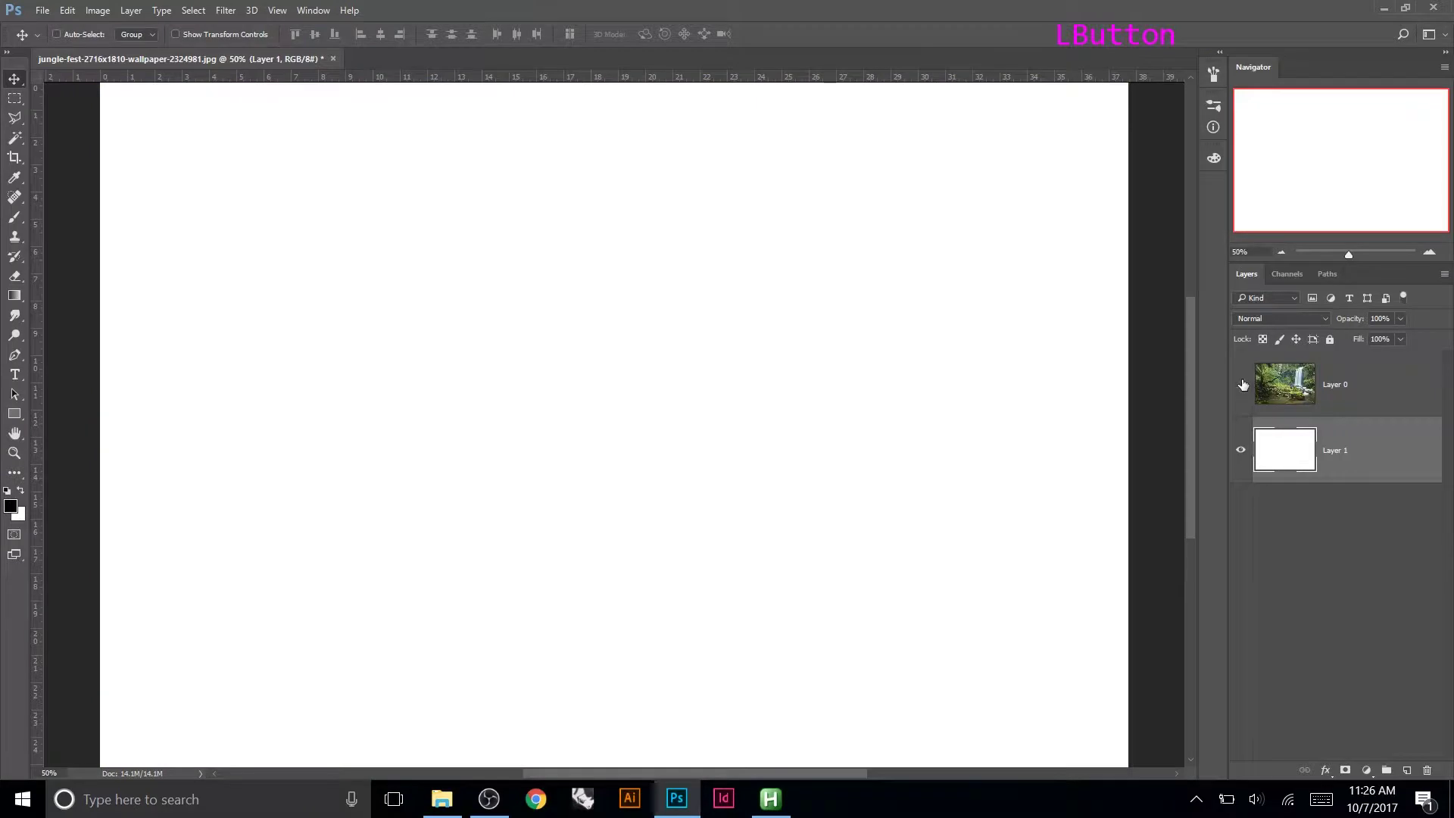
Make the waterfall photo layer, Layer 0, visible and add a layer mask to it.
{"action": "left_click", "coordinate": [1242, 386]}
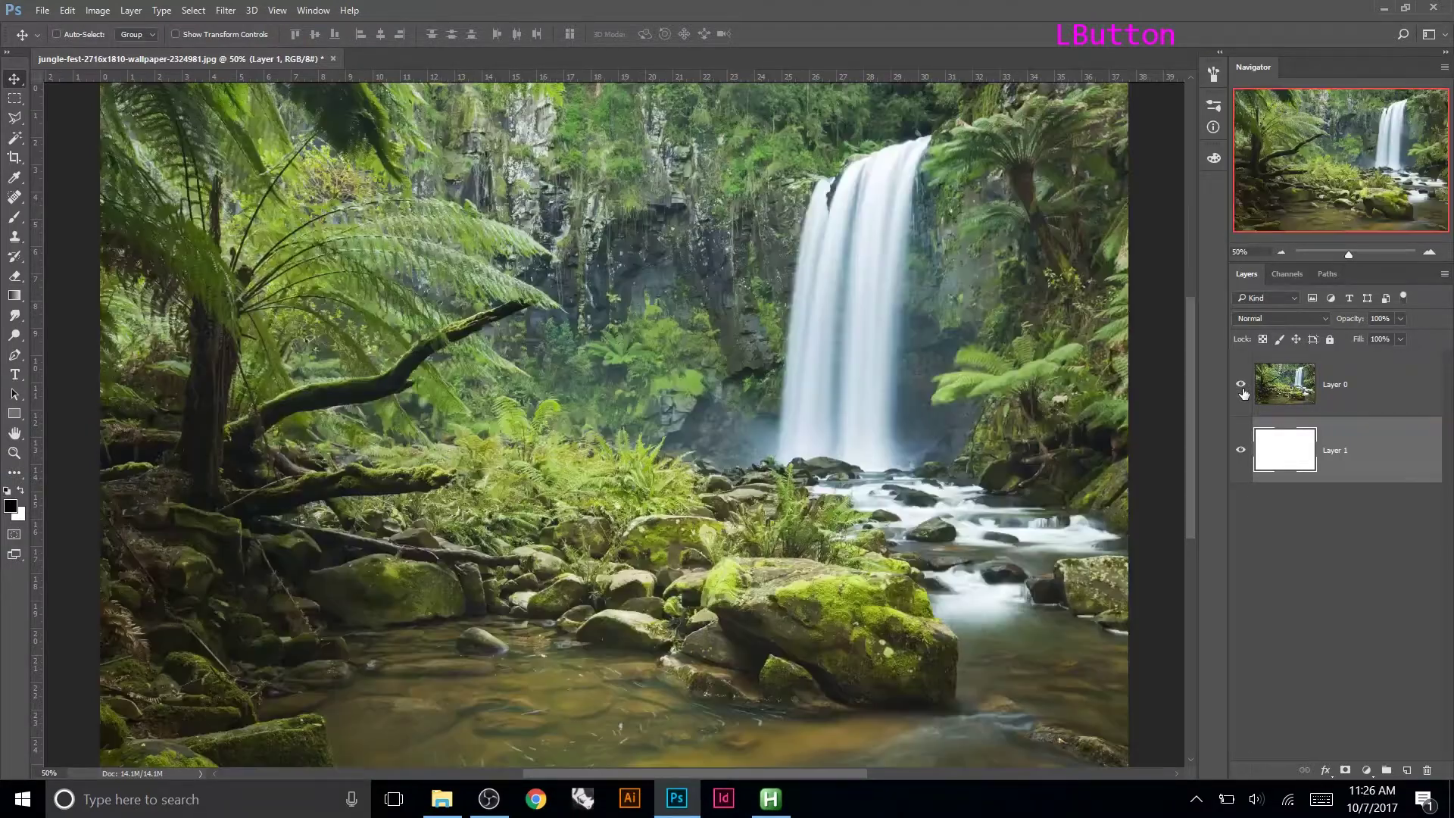
{"action": "left_click", "coordinate": [1242, 386]}
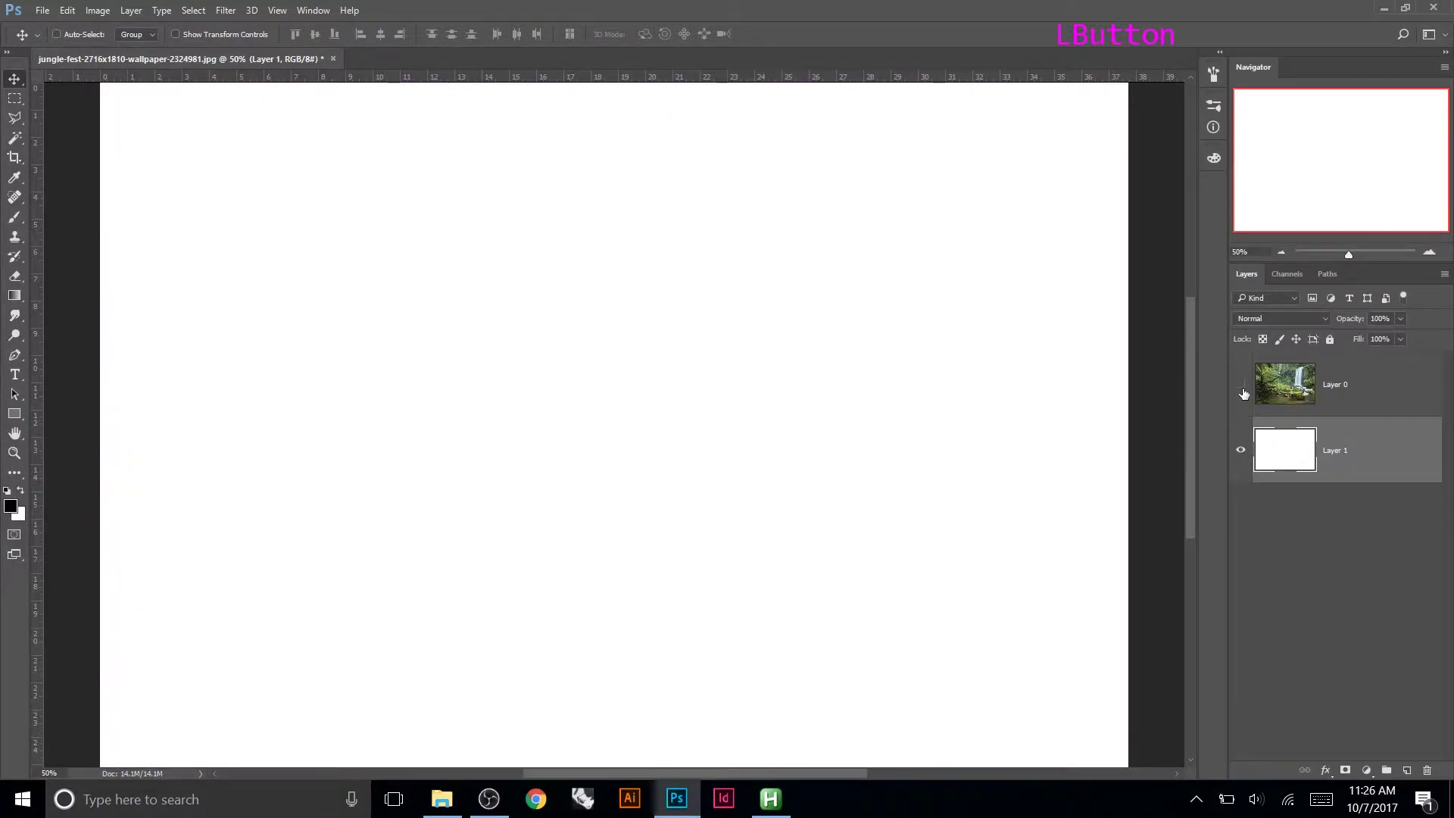
{"action": "left_click", "coordinate": [1243, 391]}
{"action": "left_click", "coordinate": [1281, 393]}
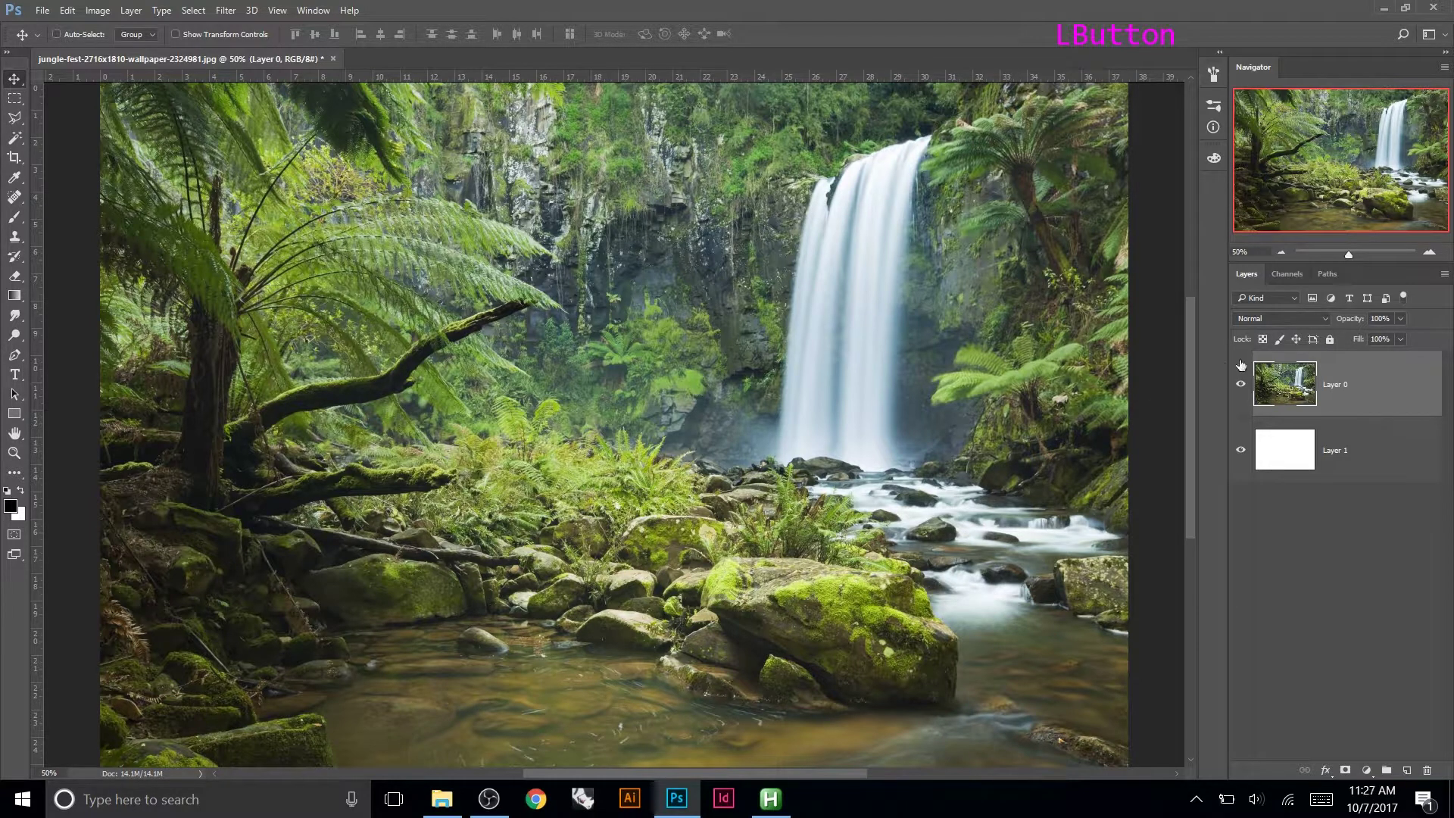
{"action": "left_click_drag", "start_coordinate": [1359, 322], "coordinate": [1430, 314]}
{"action": "left_click", "coordinate": [1345, 771]}
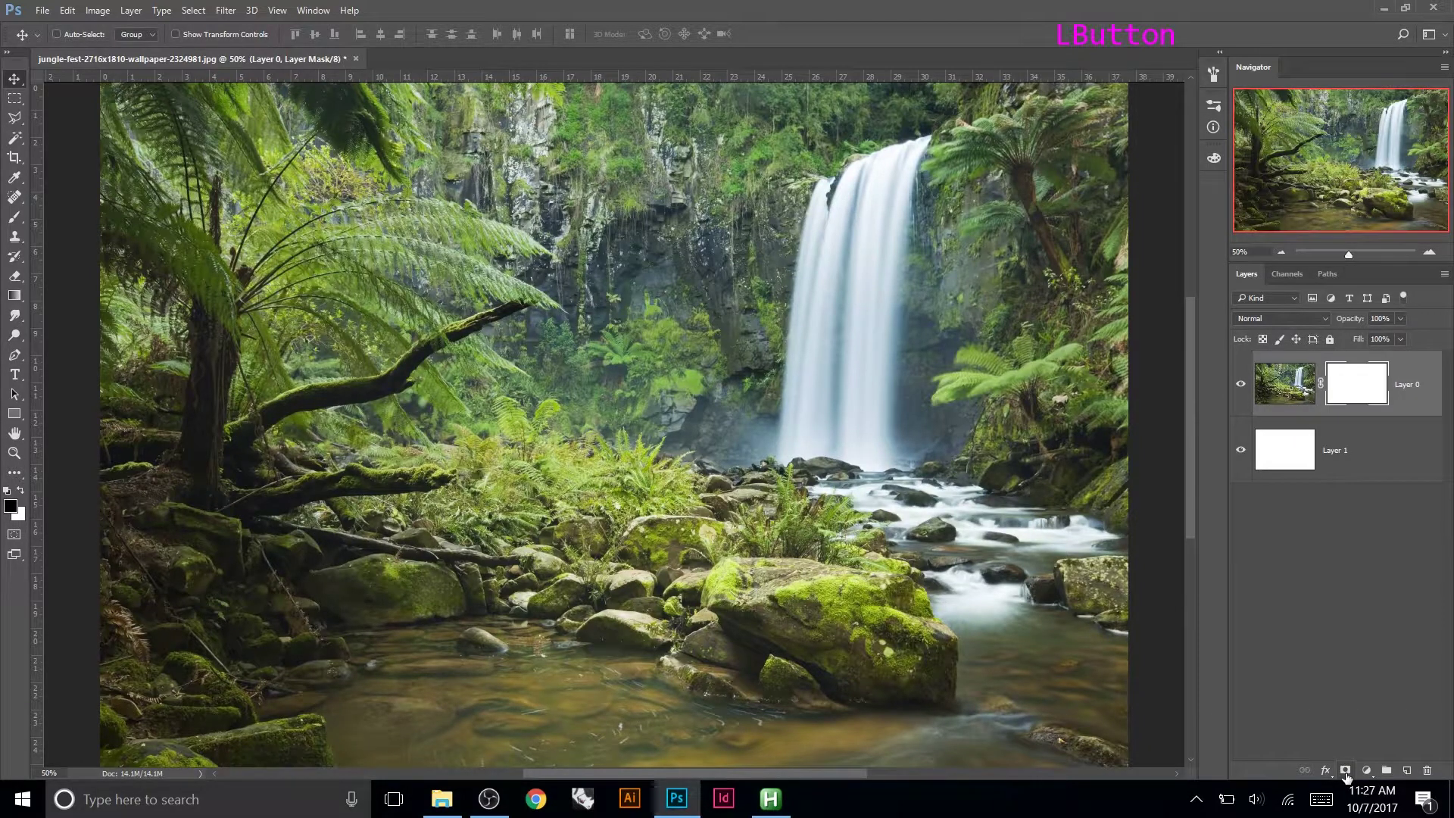
Choose View Properties as the default action for opening a layer mask, and close the mask's properties.
{"action": "left_click", "coordinate": [1289, 379]}
{"action": "double_click", "coordinate": [1347, 375]}
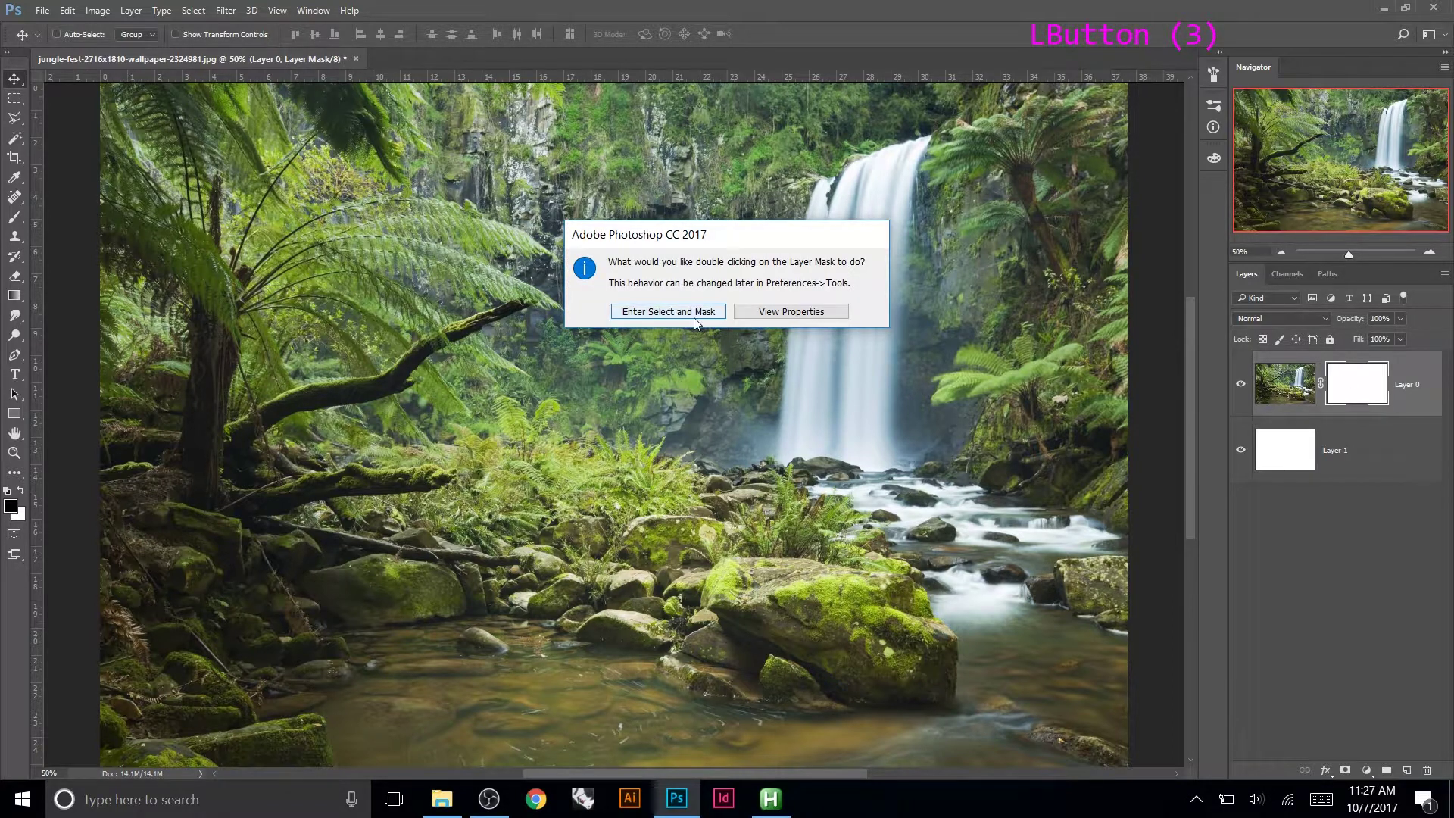
{"action": "key", "text": "Escape"}
{"action": "key", "text": "Escape"}
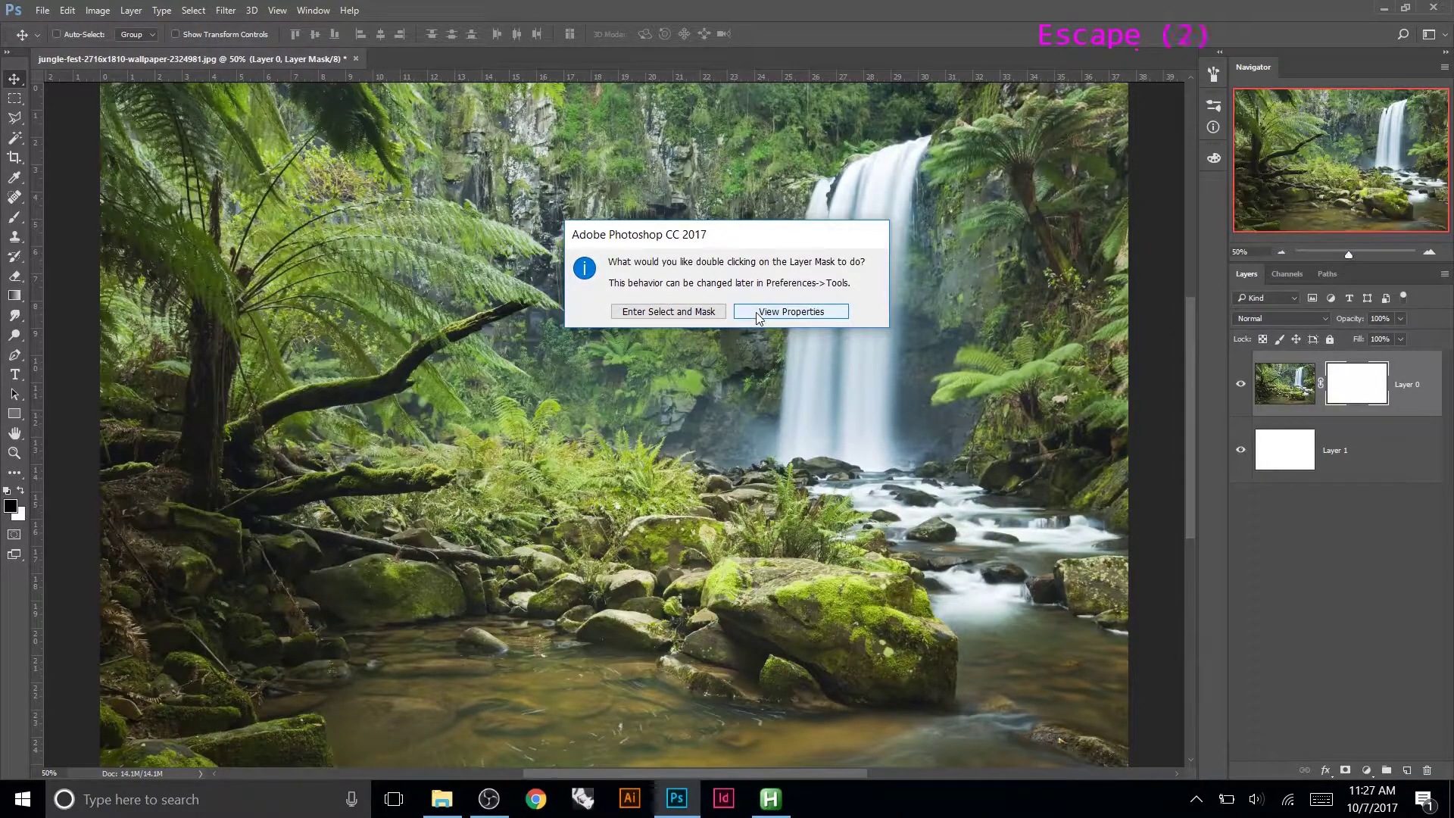
{"action": "left_click", "coordinate": [786, 313]}
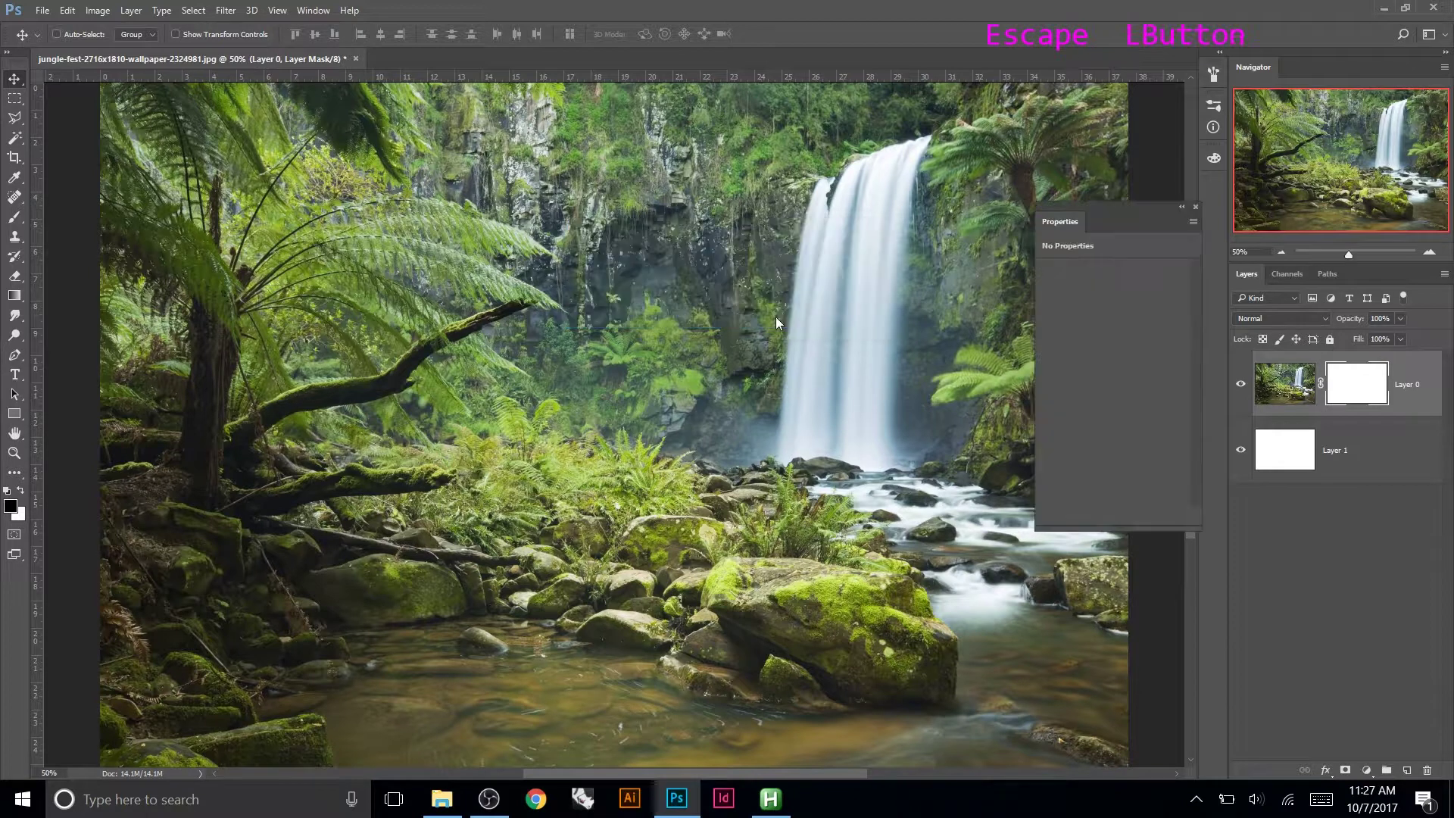
{"action": "left_click", "coordinate": [1196, 208]}
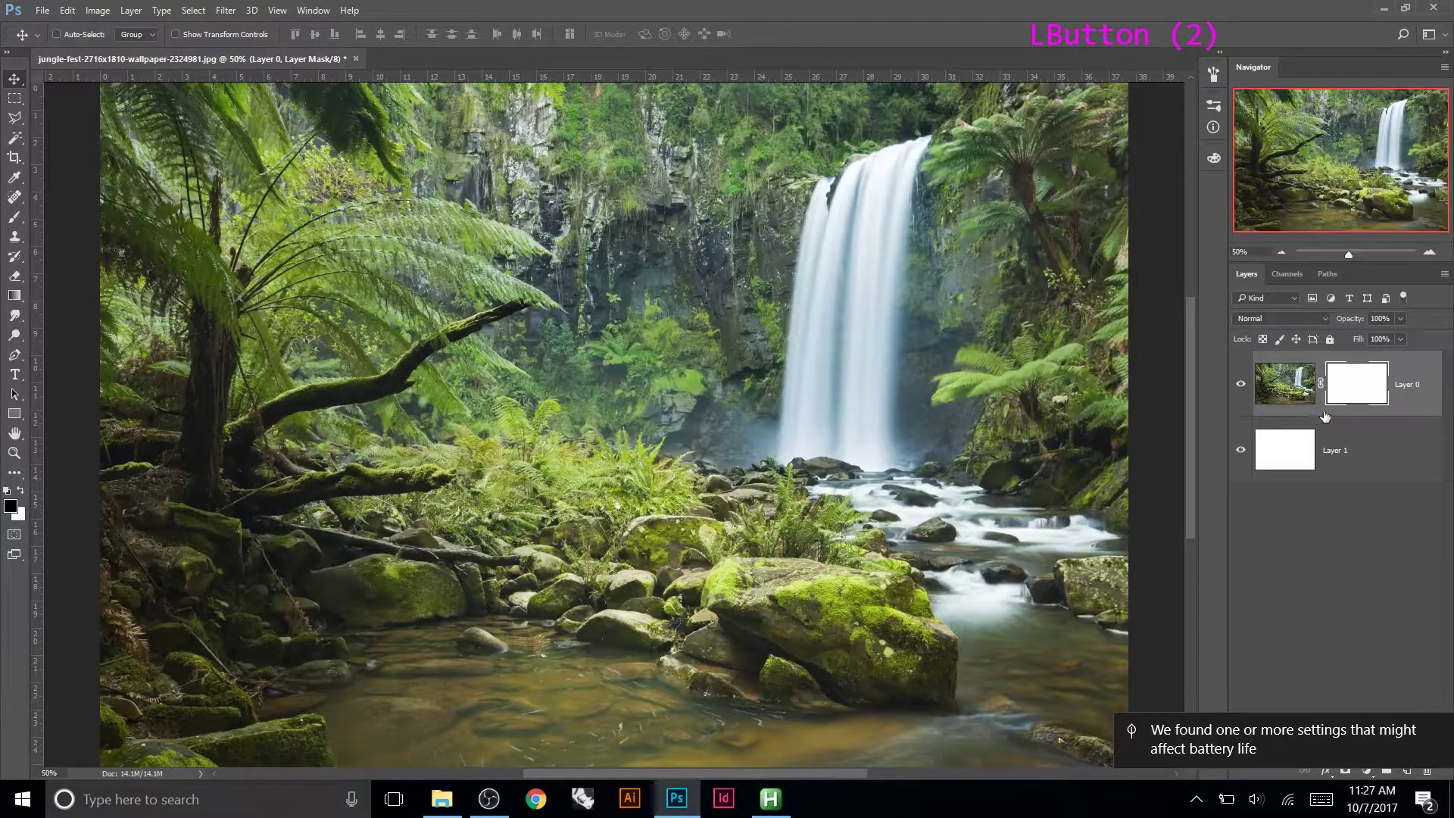
Target Layer 0's mask and choose the soft round brush at 400 px with 0% hardness.
{"action": "left_click", "coordinate": [1301, 392]}
{"action": "left_click", "coordinate": [1348, 388]}
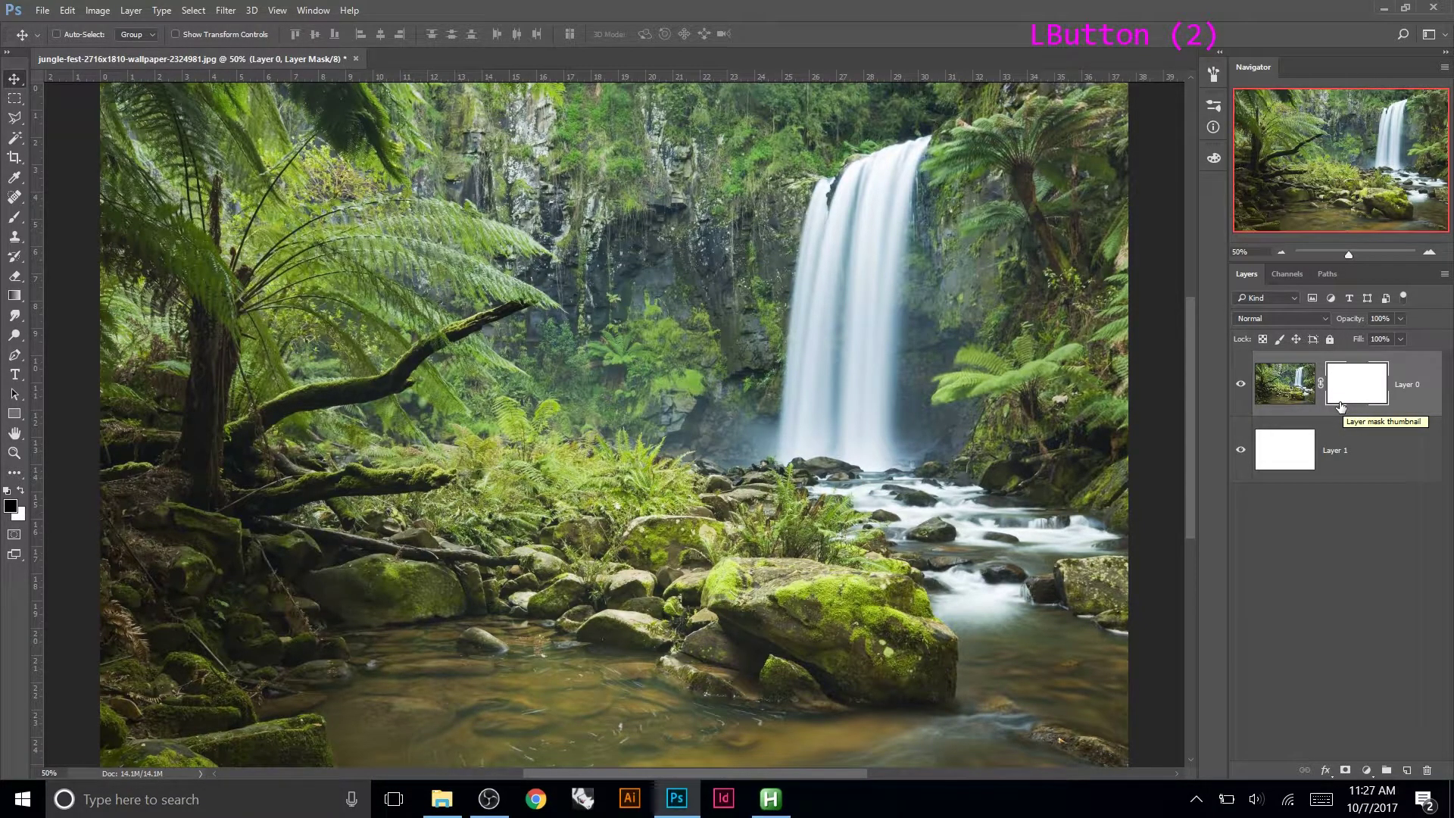
{"action": "left_click", "coordinate": [1350, 323]}
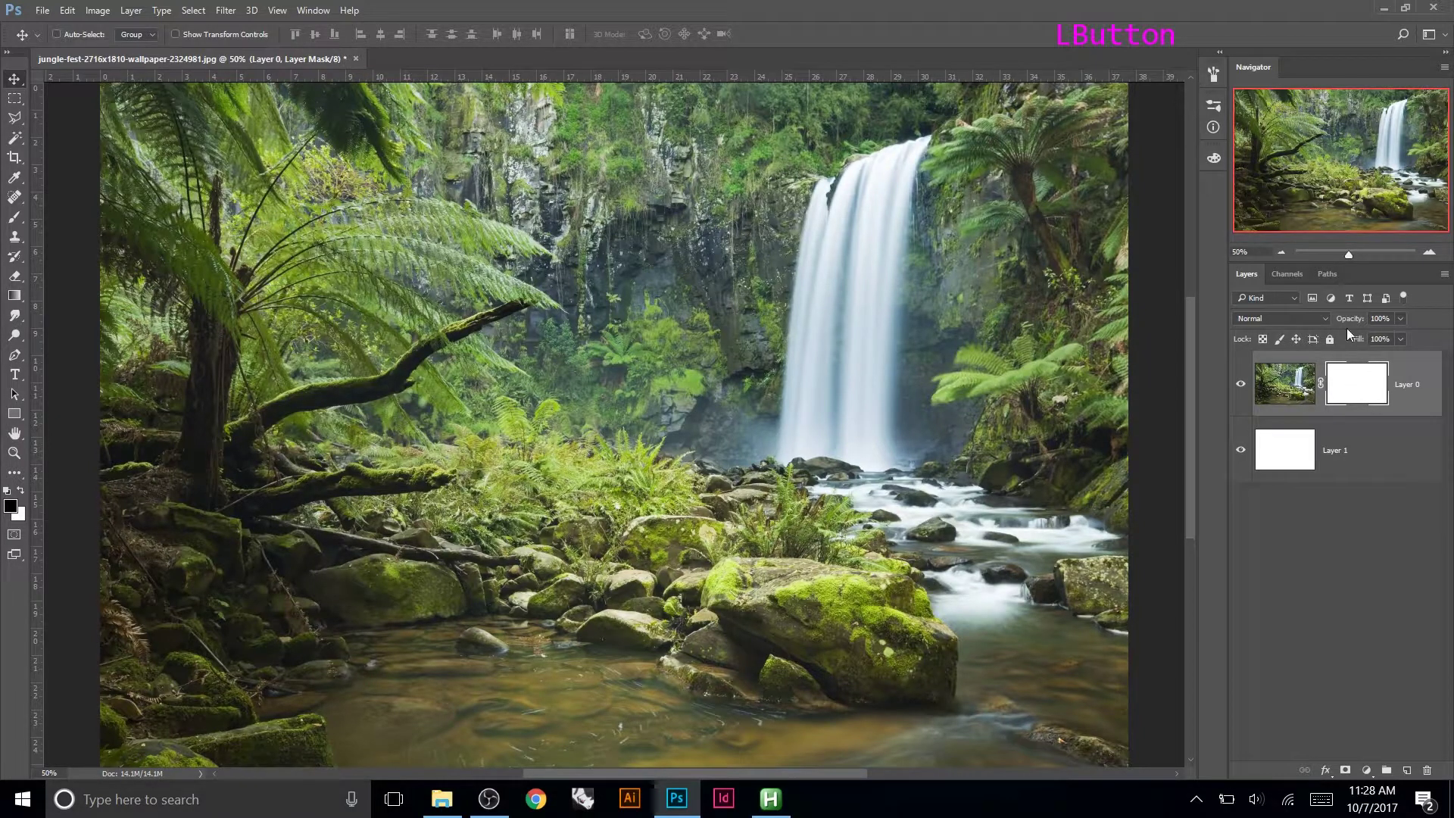
{"action": "left_click_drag", "start_coordinate": [1344, 319], "coordinate": [1385, 325]}
{"action": "key", "text": "b"}
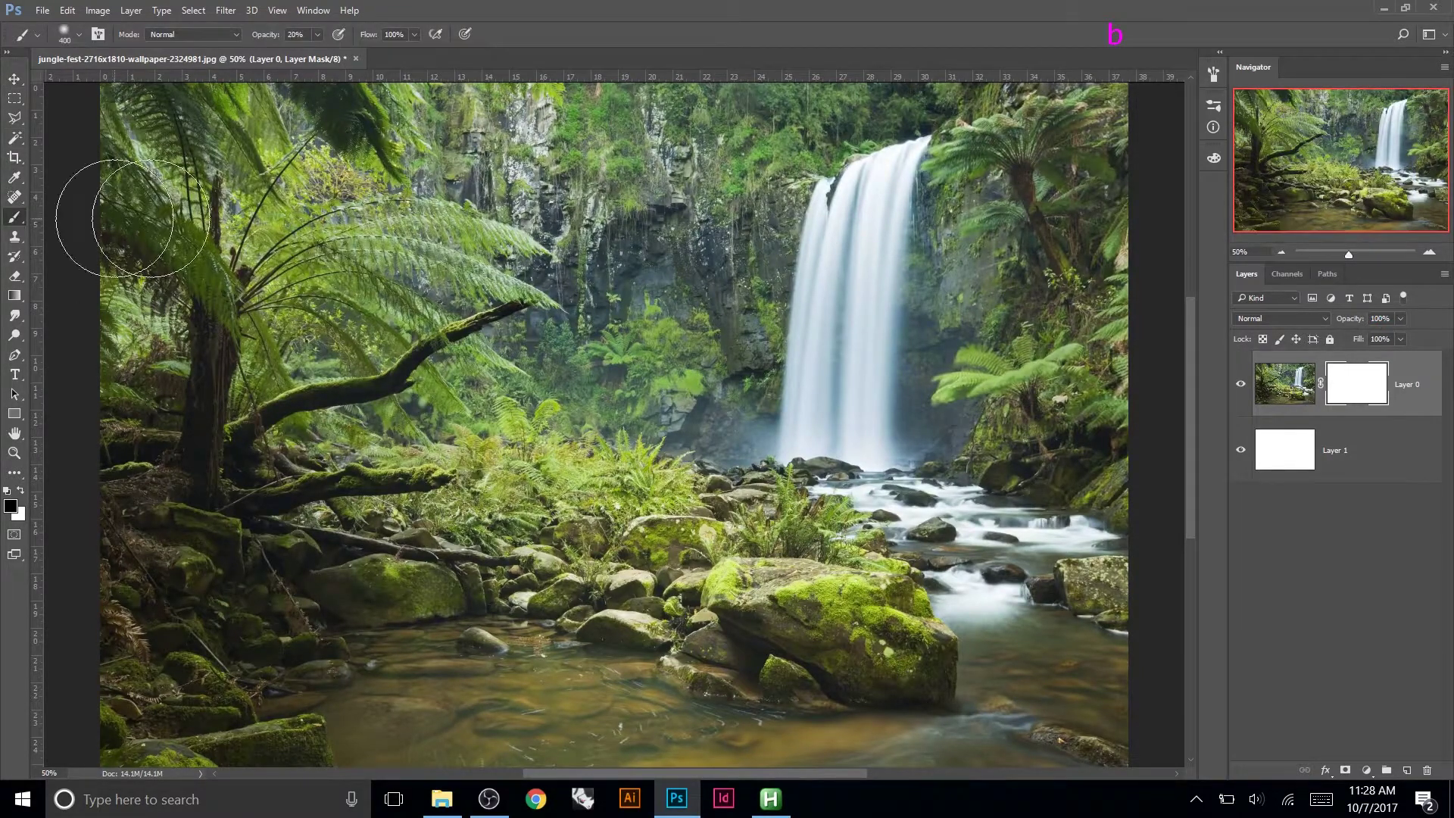
{"action": "right_click", "coordinate": [611, 349]}
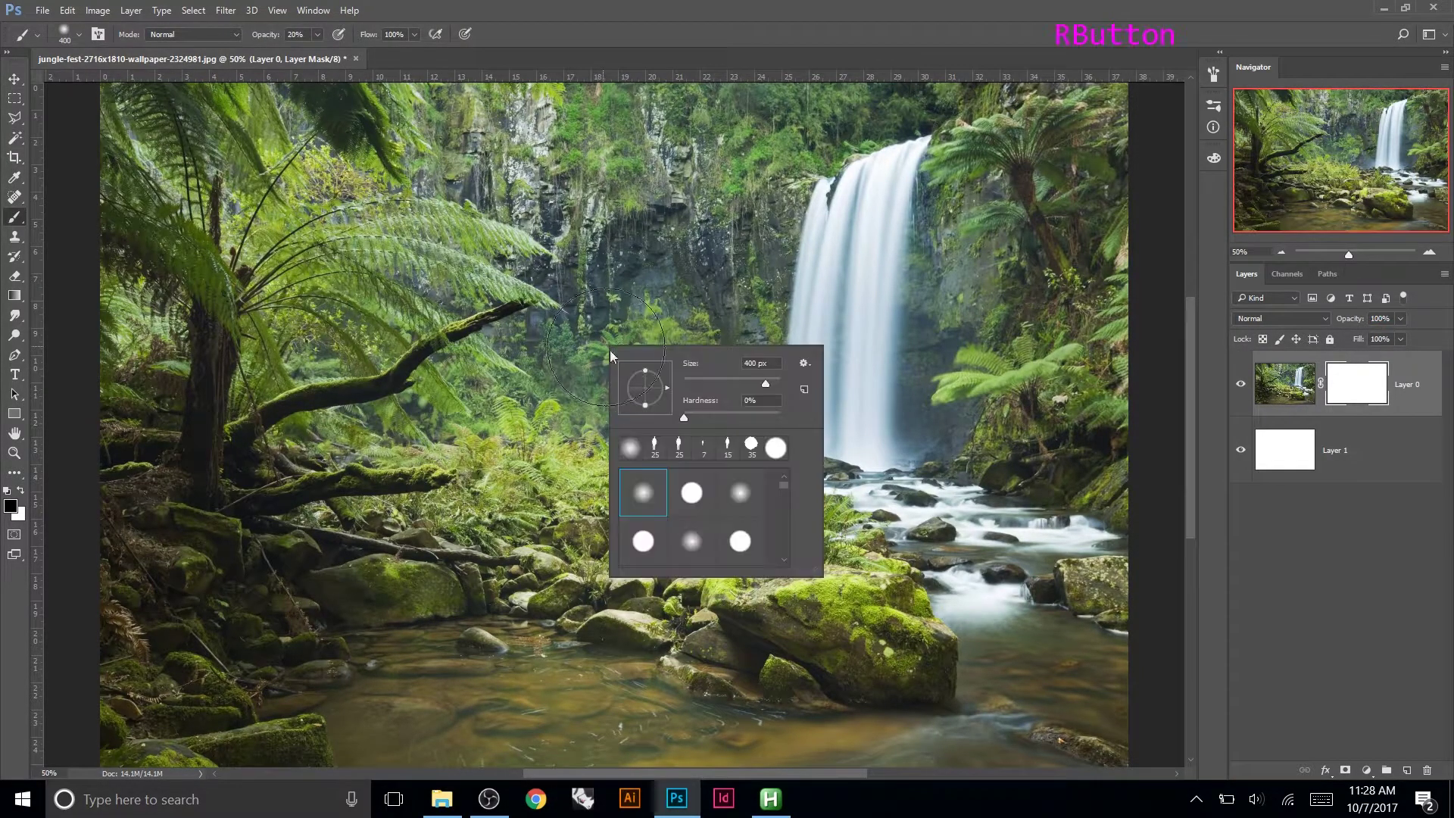
{"action": "left_click", "coordinate": [642, 498]}
{"action": "key", "text": "Return"}
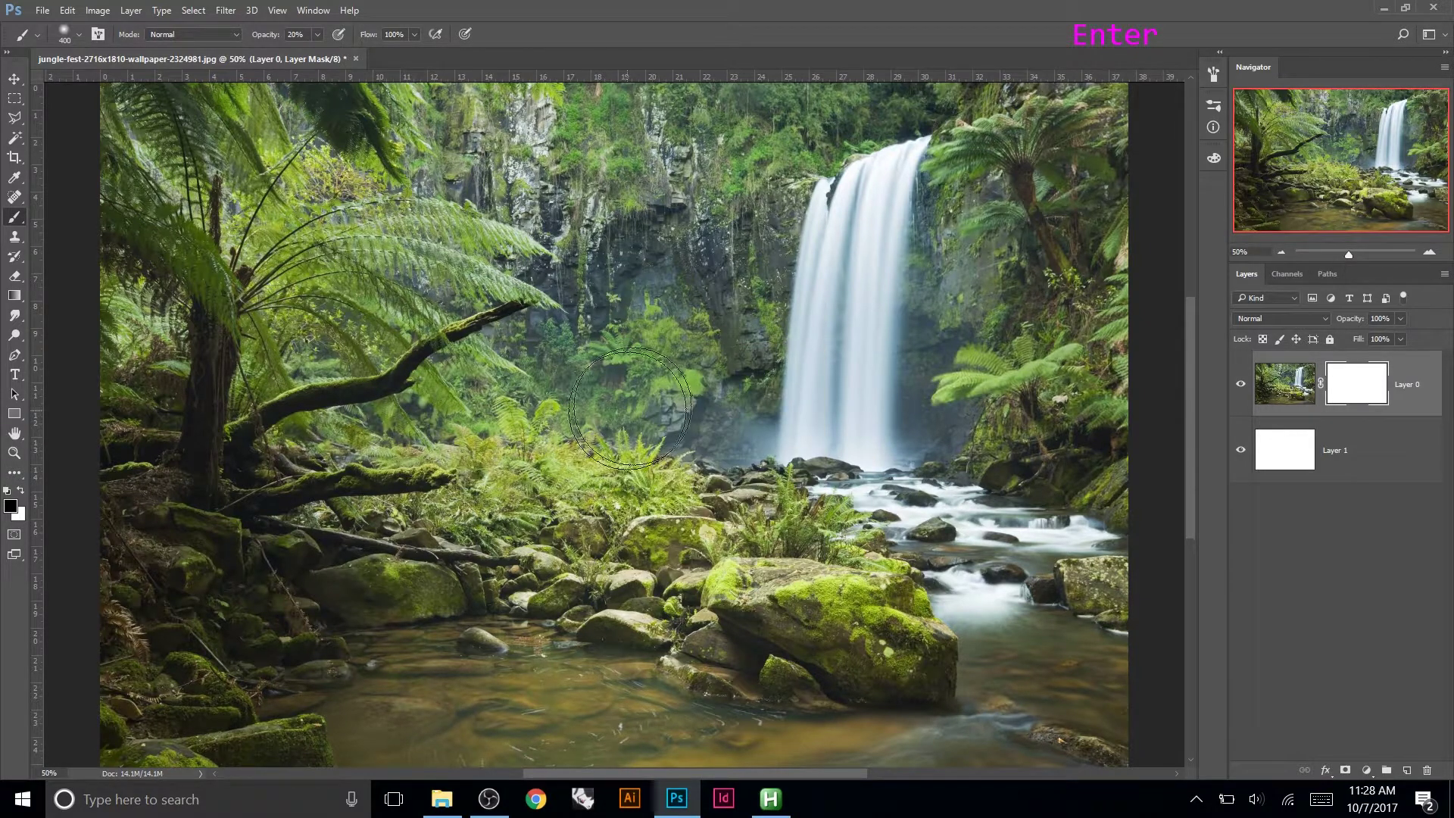
Make Layer 0's mask the paint target and raise the brush opacity to 100%.
{"action": "left_click", "coordinate": [1345, 392]}
{"action": "left_click", "coordinate": [1292, 391]}
{"action": "left_click", "coordinate": [1355, 384]}
{"action": "left_click", "coordinate": [310, 38]}
{"action": "left_click_drag", "start_coordinate": [312, 53], "coordinate": [392, 54]}
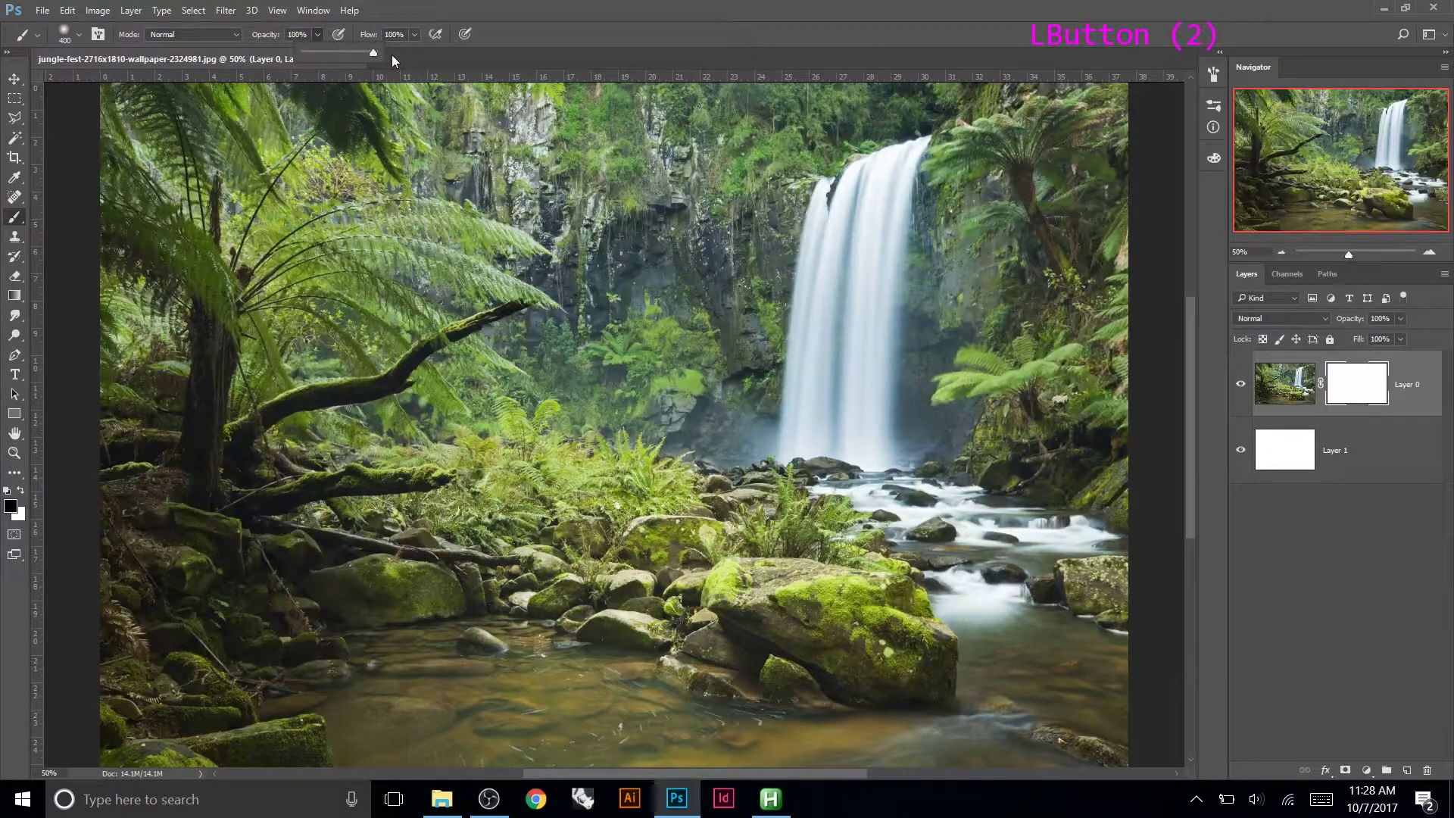
{"action": "left_click", "coordinate": [511, 33]}
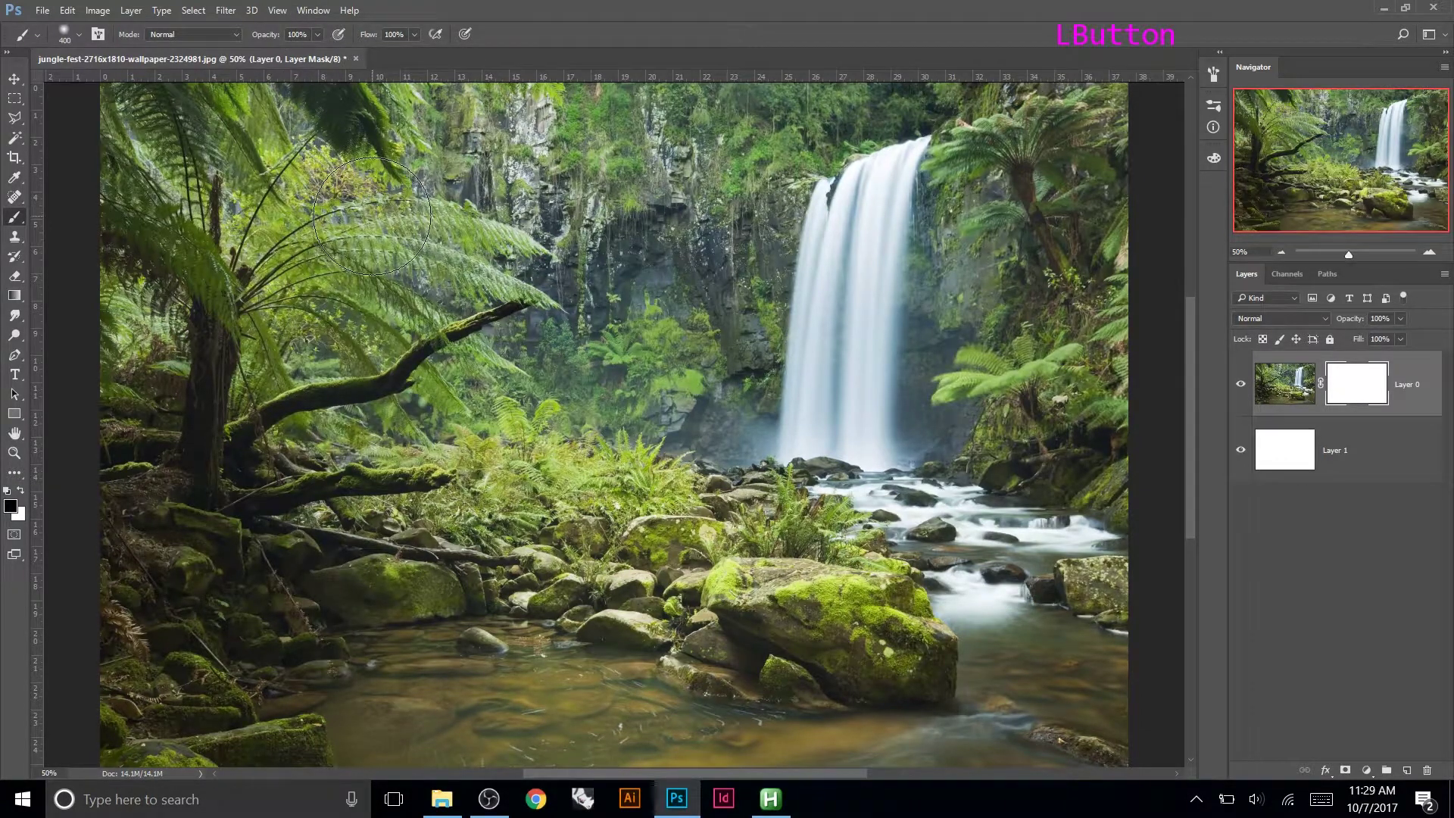
Try brush opacities of 55%, 89% and 22%, and return the brush to 100%.
{"action": "key", "text": "5"}
{"action": "key", "text": "5"}
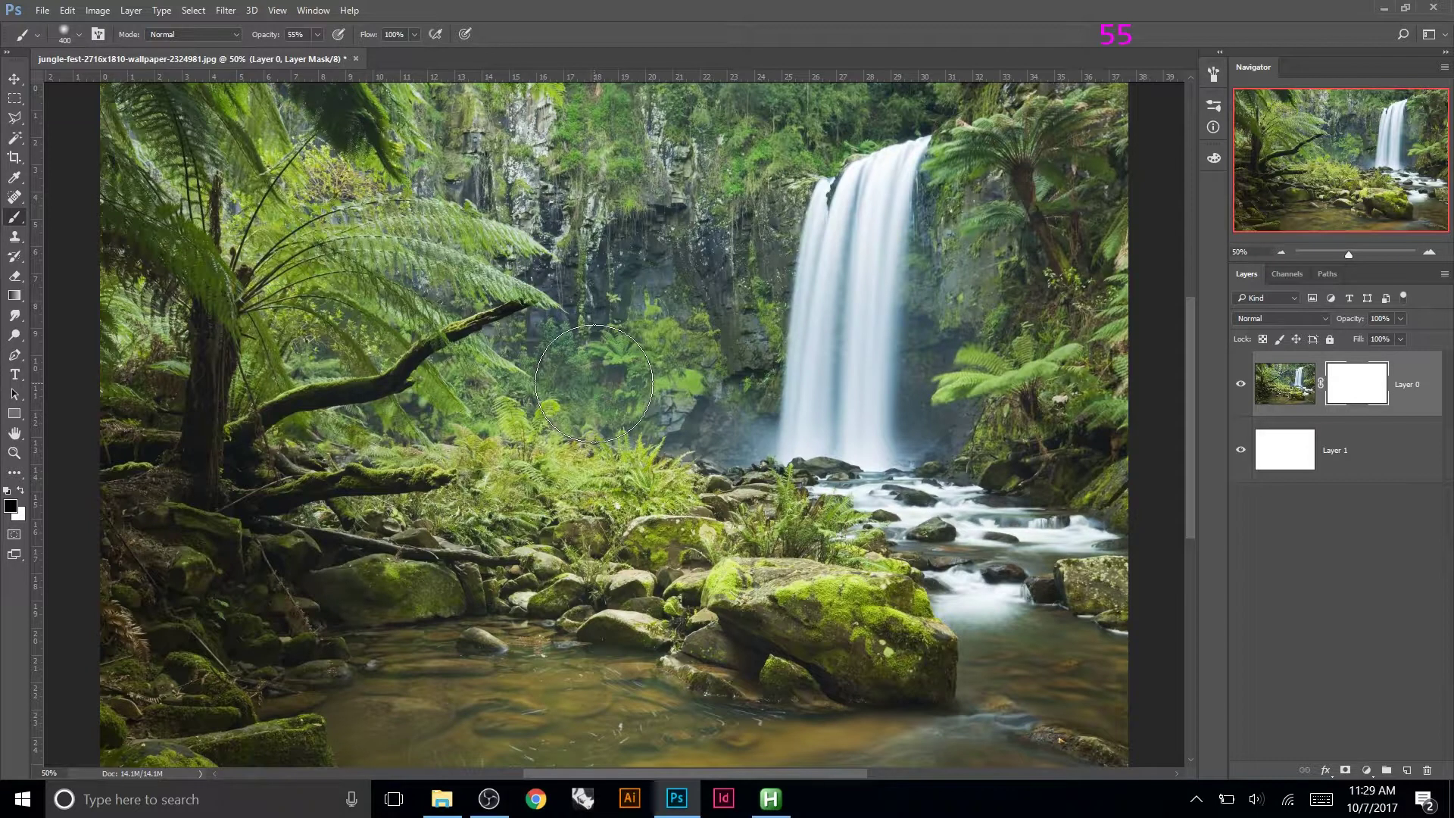
{"action": "key", "text": "8"}
{"action": "key", "text": "9"}
{"action": "key", "text": "0"}
{"action": "left_click", "coordinate": [317, 35]}
{"action": "left_click_drag", "start_coordinate": [315, 52], "coordinate": [251, 38]}
{"action": "left_click", "coordinate": [312, 36]}
{"action": "type", "text": "22"}
{"action": "key", "text": "Return"}
{"action": "mouse_move", "coordinate": [267, 40]}
{"action": "left_mouse_down"}
{"action": "mouse_move", "coordinate": [250, 40]}
{"action": "mouse_move", "coordinate": [353, 44]}
{"action": "mouse_move", "coordinate": [271, 51]}
{"action": "mouse_move", "coordinate": [335, 55]}
{"action": "left_mouse_up"}
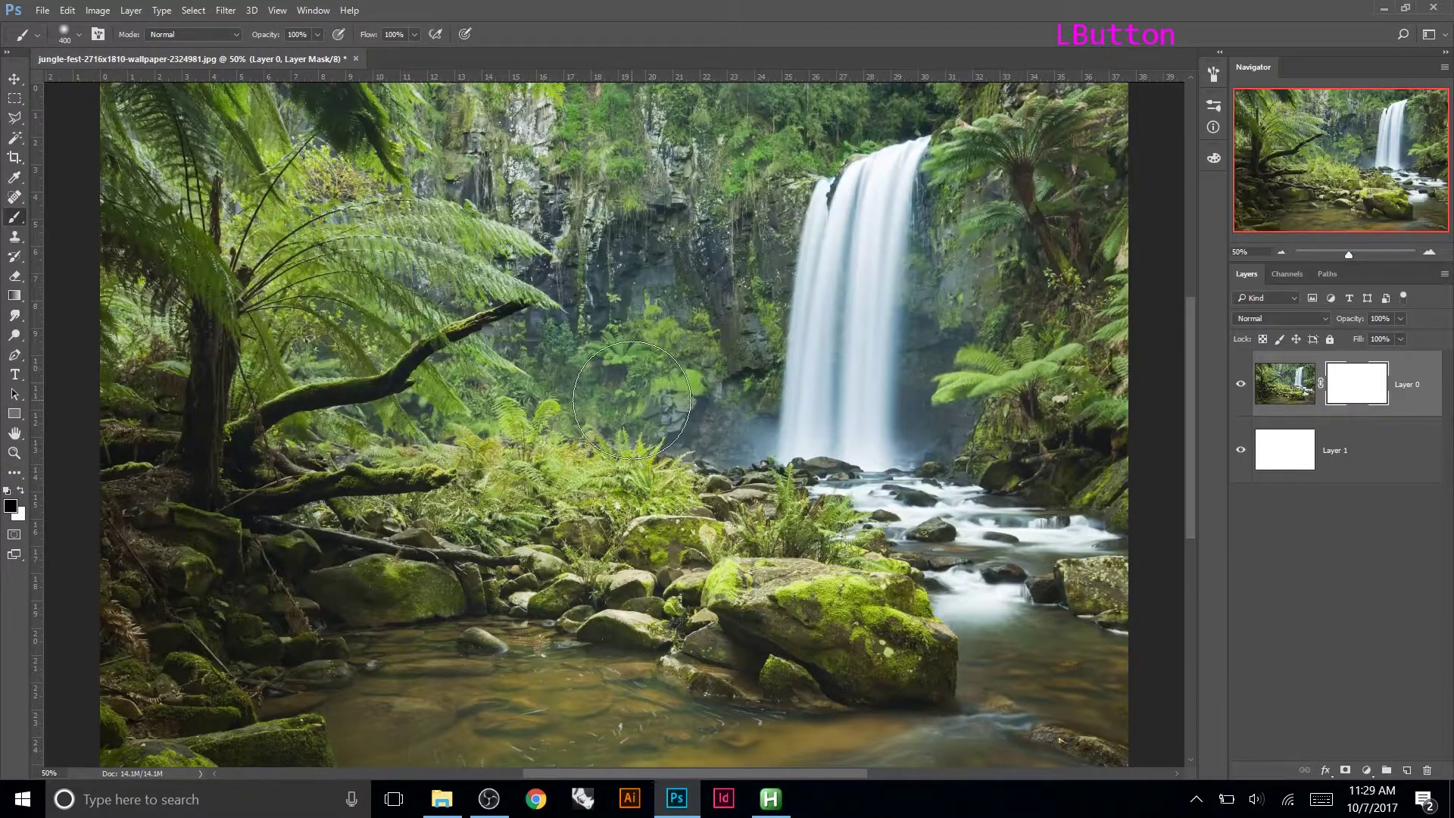
Try brush opacities of 22% and 45%, and restore full opacity.
{"action": "key", "text": "2"}
{"action": "key", "text": "2"}
{"action": "key", "text": "0"}
{"action": "key", "text": "4"}
{"action": "key", "text": "5"}
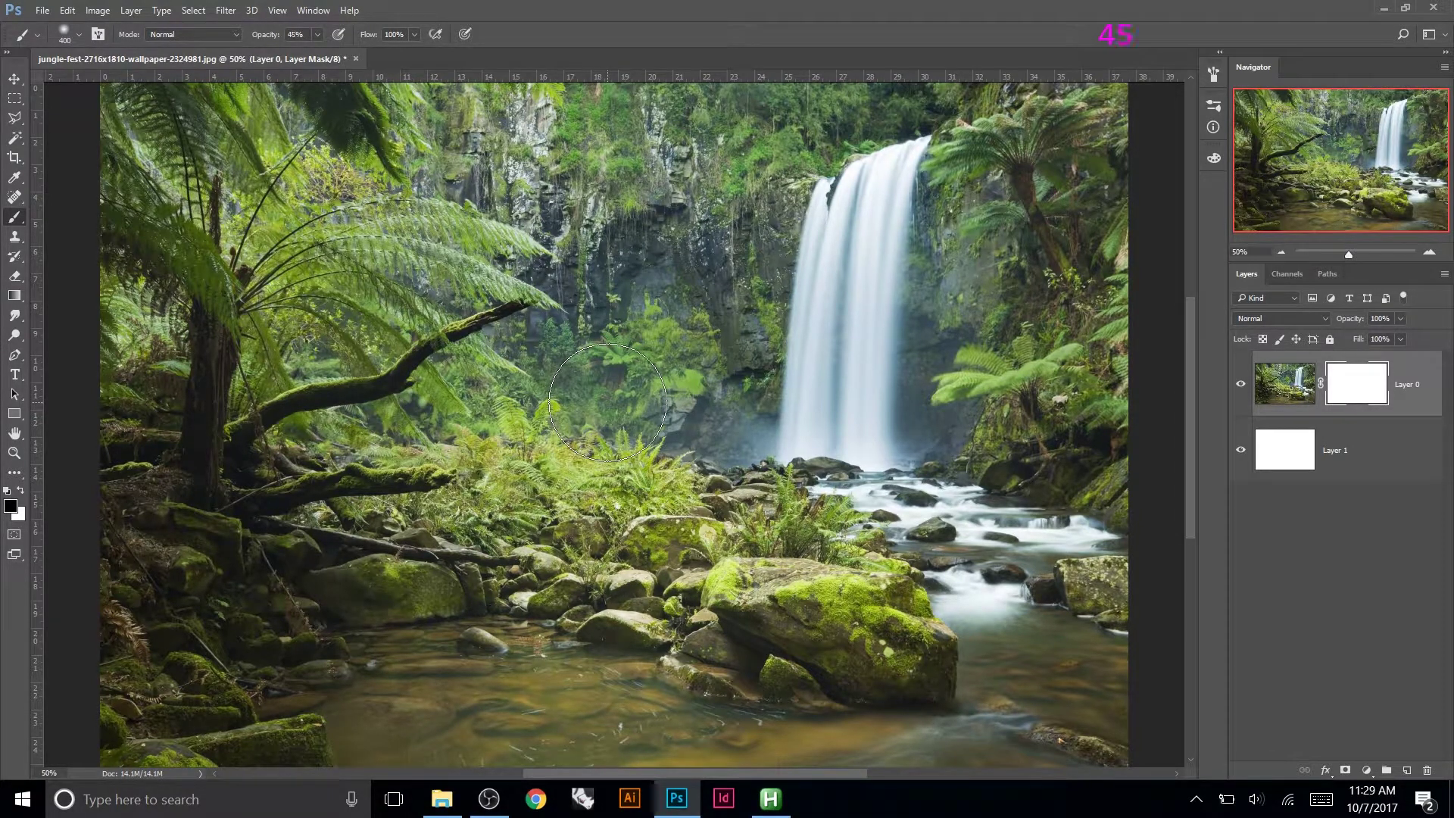
{"action": "key", "text": "0"}
Keep the foreground colour at black (000000) and paint a broad horizontal band on the mask across the waterfall.
{"action": "left_click", "coordinate": [14, 507]}
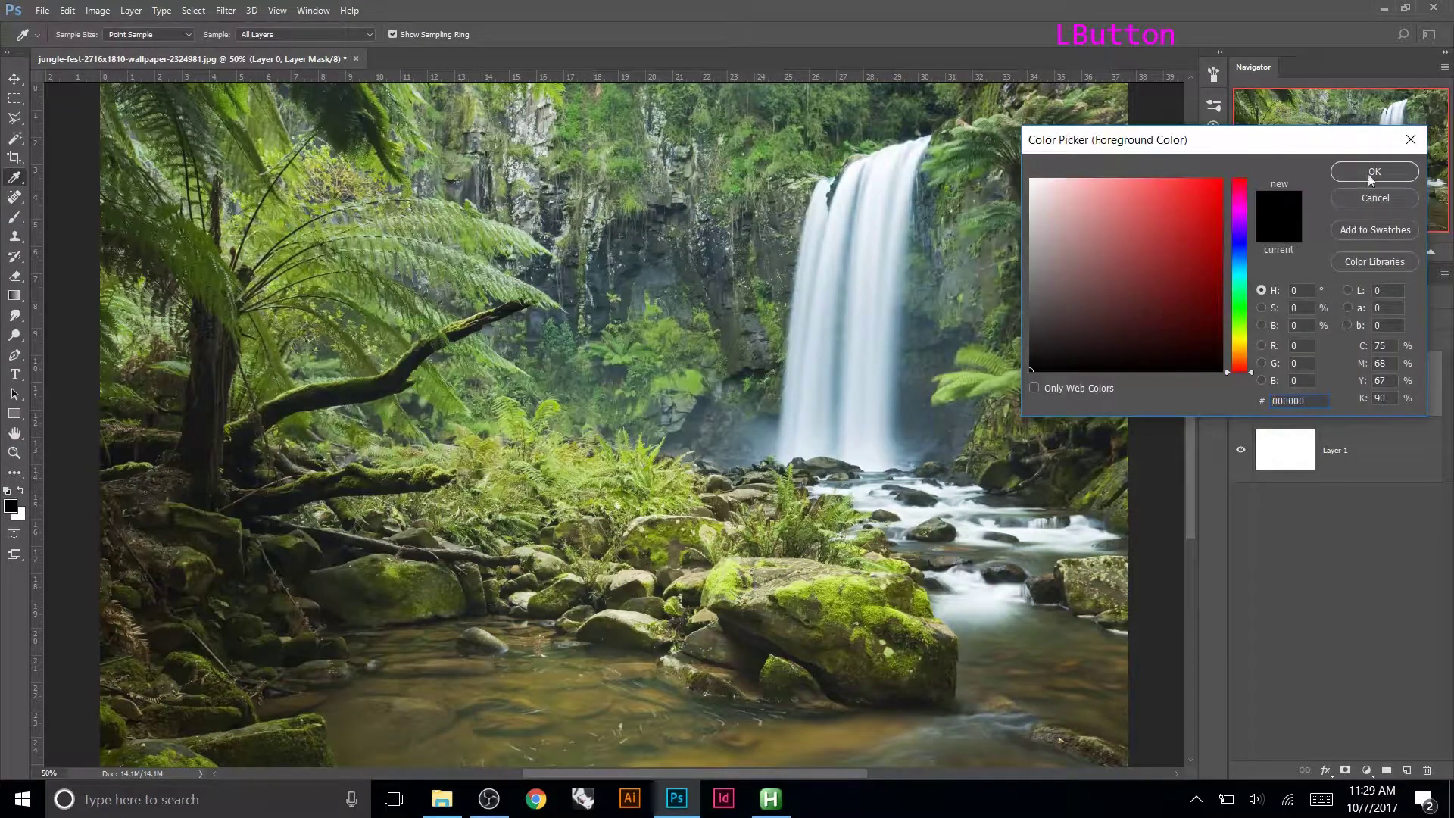
{"action": "left_click", "coordinate": [1374, 171]}
{"action": "left_click", "coordinate": [590, 371]}
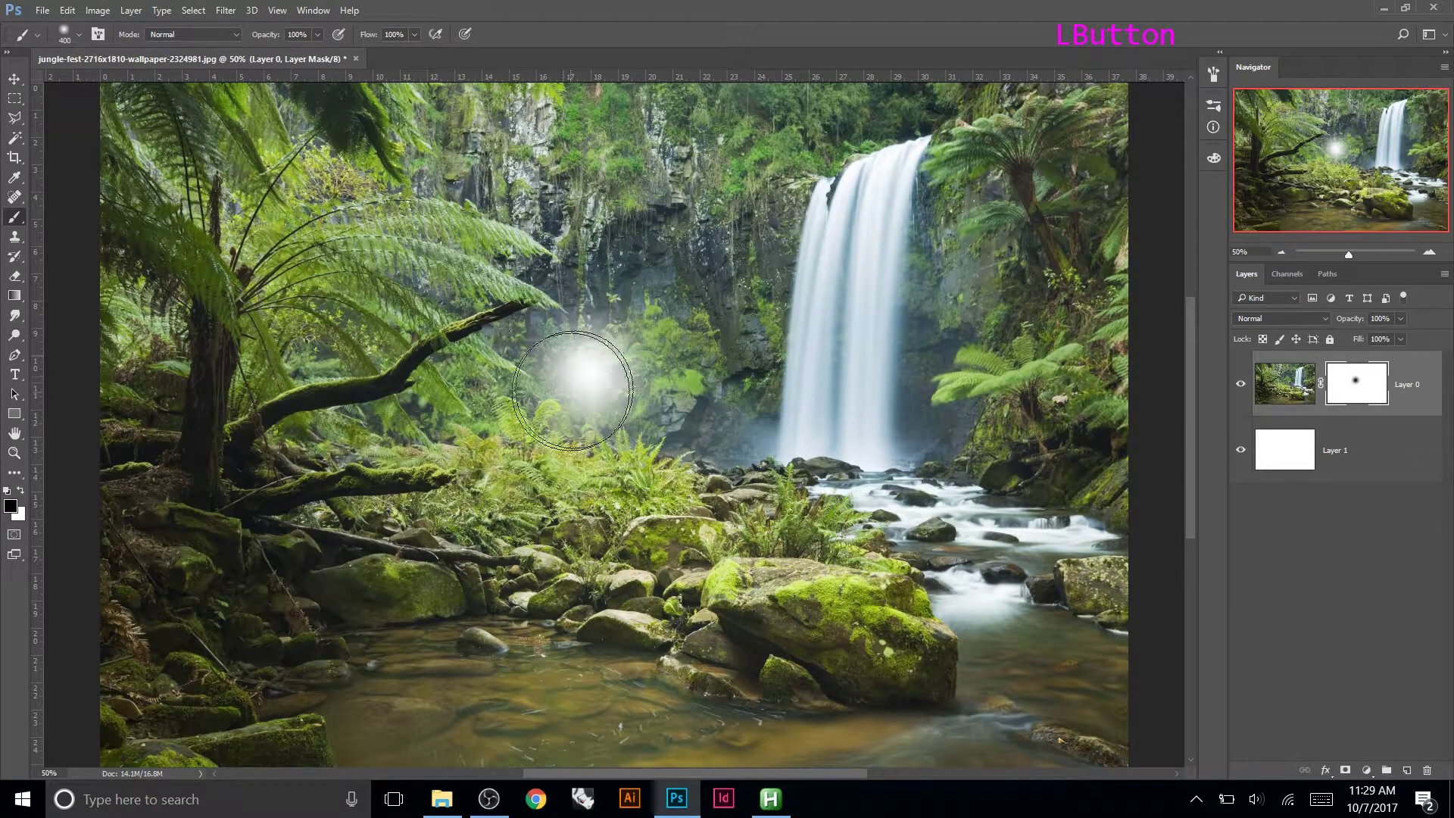
{"action": "mouse_move", "coordinate": [575, 392]}
{"action": "left_mouse_down"}
{"action": "mouse_move", "coordinate": [565, 382]}
{"action": "mouse_move", "coordinate": [918, 366]}
{"action": "mouse_move", "coordinate": [437, 378]}
{"action": "mouse_move", "coordinate": [555, 387]}
{"action": "mouse_move", "coordinate": [538, 379]}
{"action": "mouse_move", "coordinate": [918, 325]}
{"action": "mouse_move", "coordinate": [992, 392]}
{"action": "left_mouse_up"}
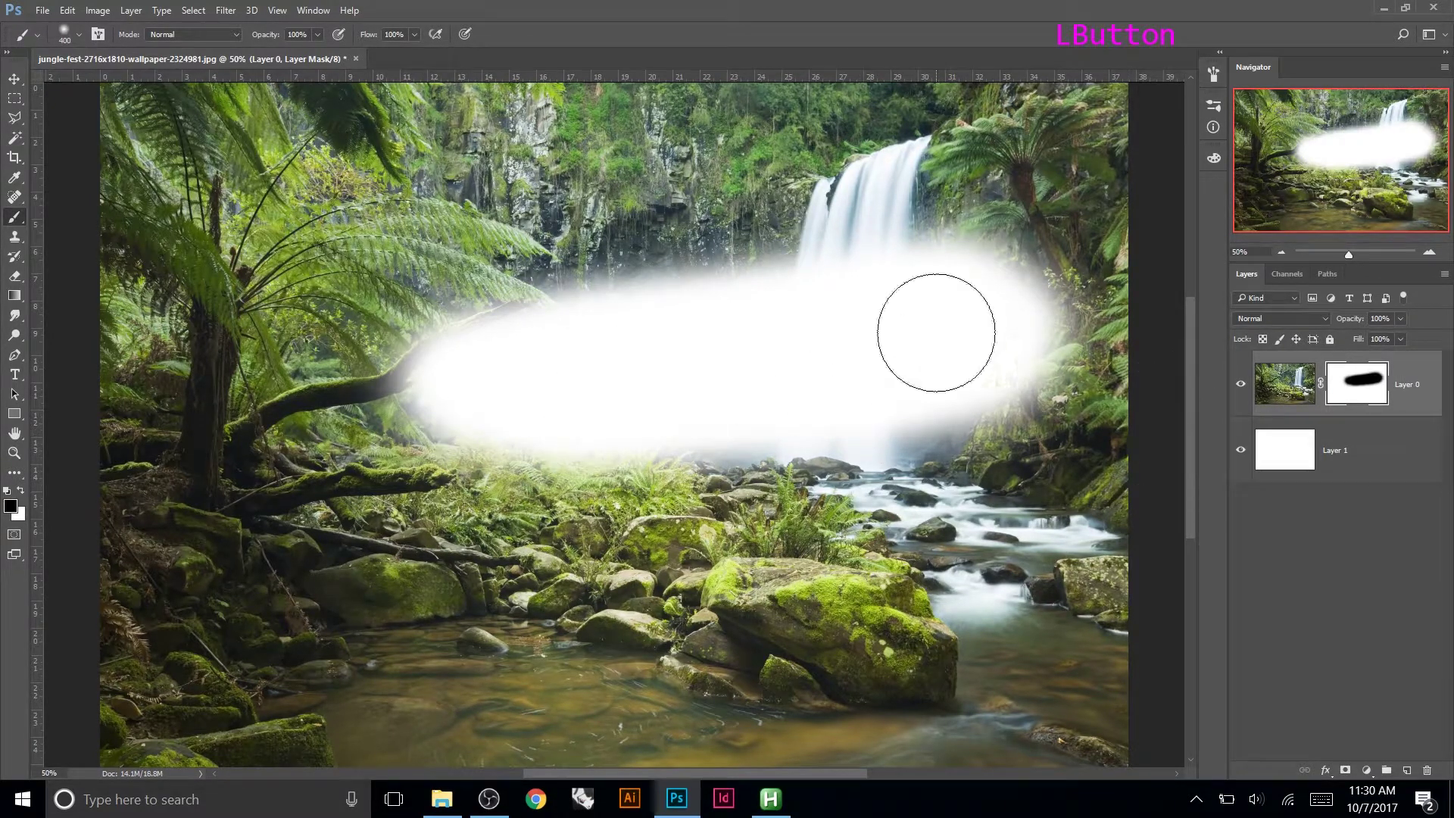
Disable Layer 0's mask to view the unmasked photo, and enable the mask again.
{"action": "right_click", "coordinate": [1361, 395]}
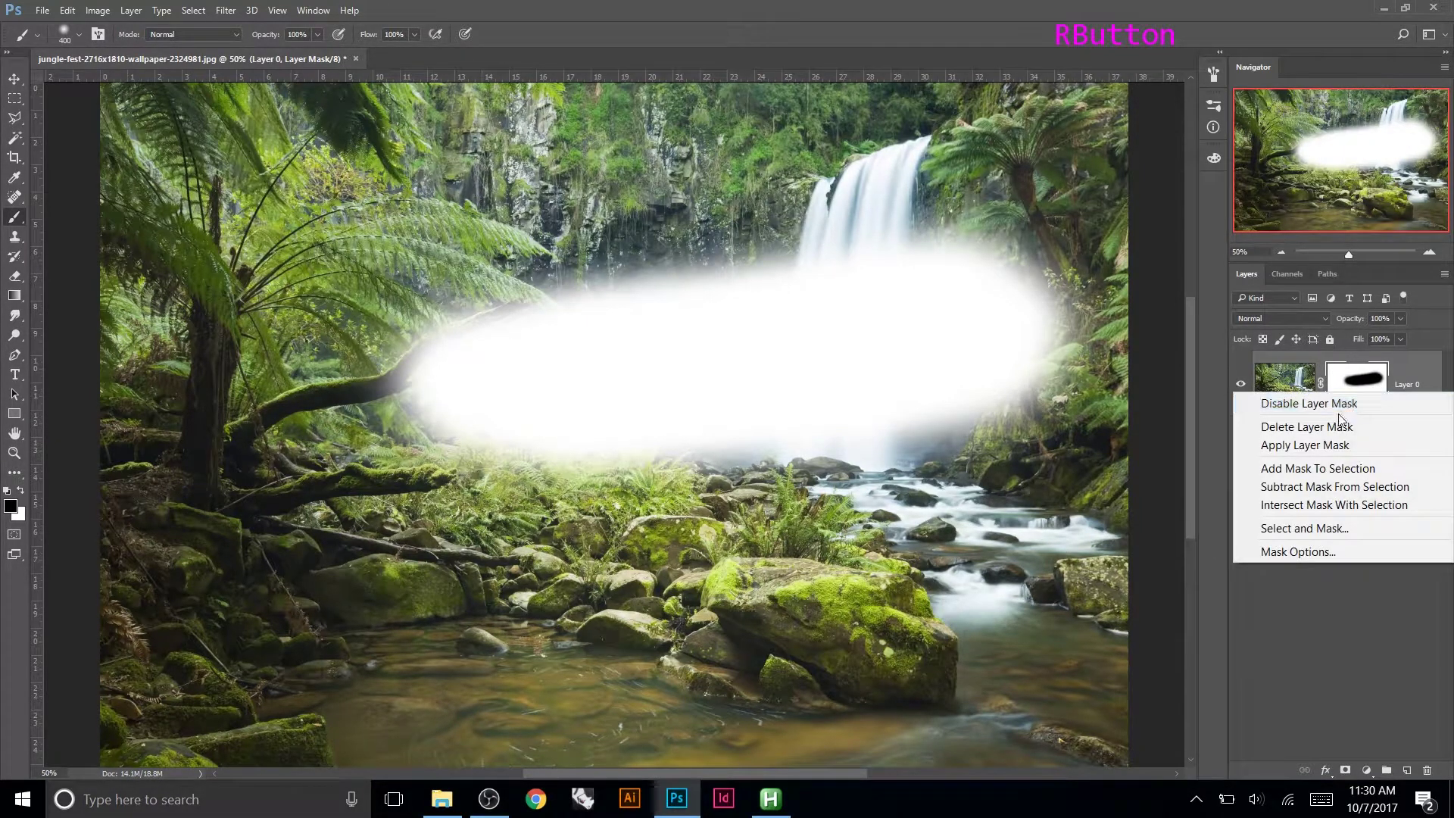
{"action": "left_click", "coordinate": [1348, 405]}
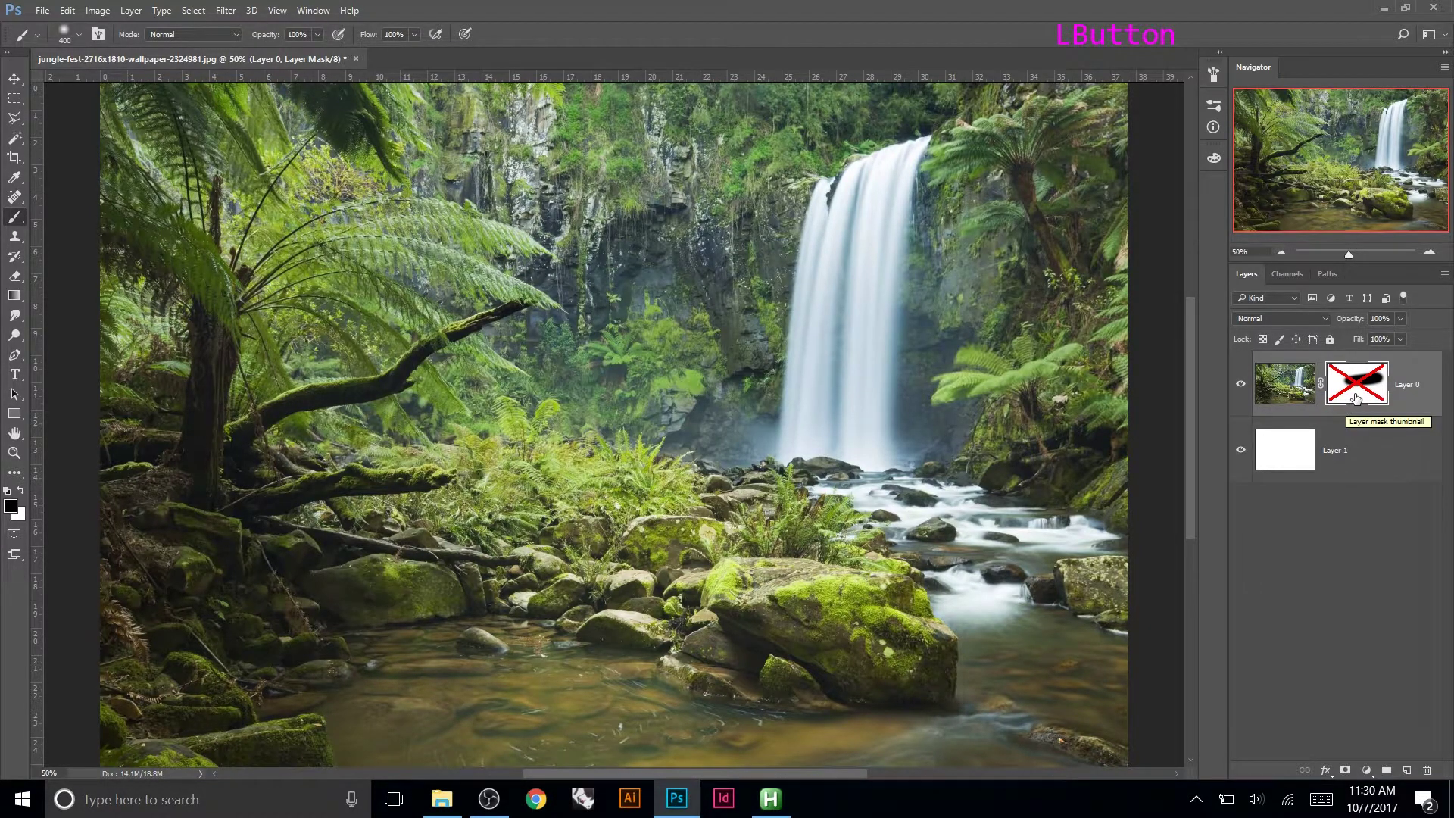
{"action": "left_click", "coordinate": [1355, 398], "text": "shift"}
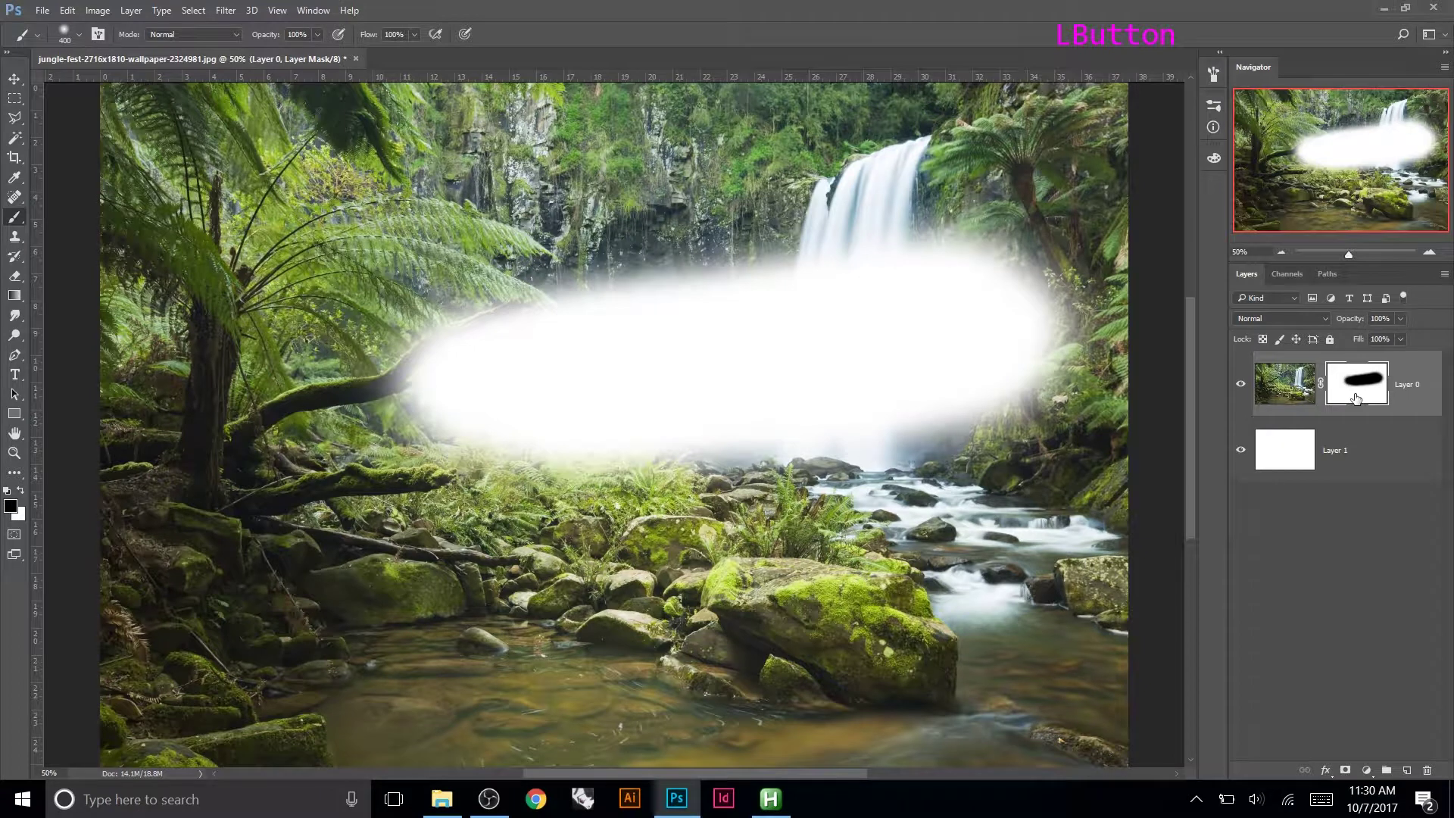
Paint more black on the mask over the photo's right side, and paint white over the waterfall to bring it back.
{"action": "mouse_move", "coordinate": [928, 390]}
{"action": "left_mouse_down"}
{"action": "mouse_move", "coordinate": [1089, 450]}
{"action": "mouse_move", "coordinate": [887, 409]}
{"action": "mouse_move", "coordinate": [1081, 456]}
{"action": "mouse_move", "coordinate": [1276, 298]}
{"action": "mouse_move", "coordinate": [1133, 166]}
{"action": "mouse_move", "coordinate": [1054, 331]}
{"action": "mouse_move", "coordinate": [1040, 405]}
{"action": "mouse_move", "coordinate": [1073, 129]}
{"action": "mouse_move", "coordinate": [1012, 302]}
{"action": "mouse_move", "coordinate": [1022, 357]}
{"action": "left_mouse_up"}
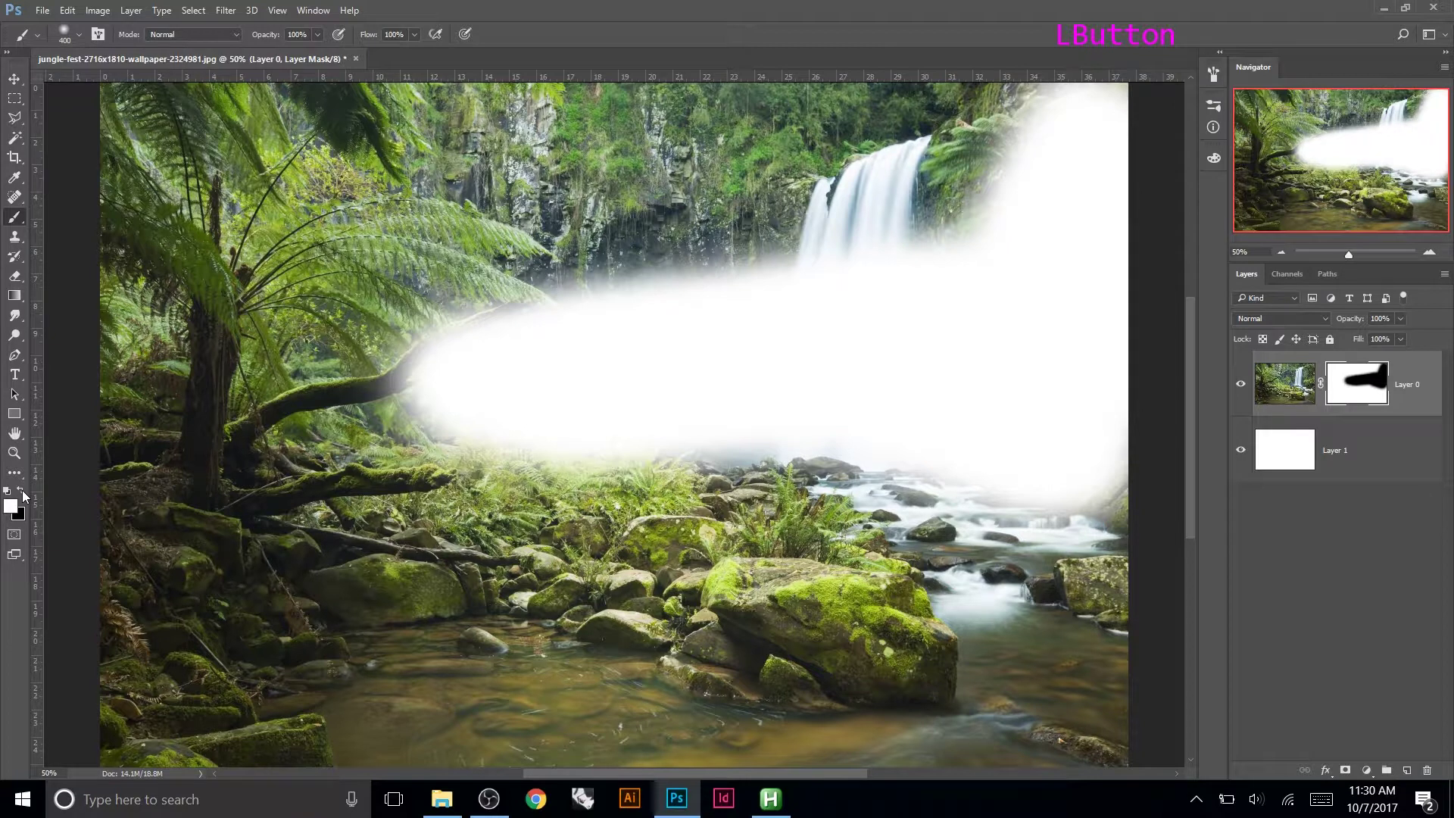
{"action": "key", "text": "x"}
{"action": "mouse_move", "coordinate": [734, 303]}
{"action": "left_mouse_down"}
{"action": "mouse_move", "coordinate": [720, 259]}
{"action": "mouse_move", "coordinate": [750, 424]}
{"action": "mouse_move", "coordinate": [760, 195]}
{"action": "mouse_move", "coordinate": [865, 315]}
{"action": "mouse_move", "coordinate": [840, 468]}
{"action": "mouse_move", "coordinate": [859, 153]}
{"action": "left_mouse_up"}
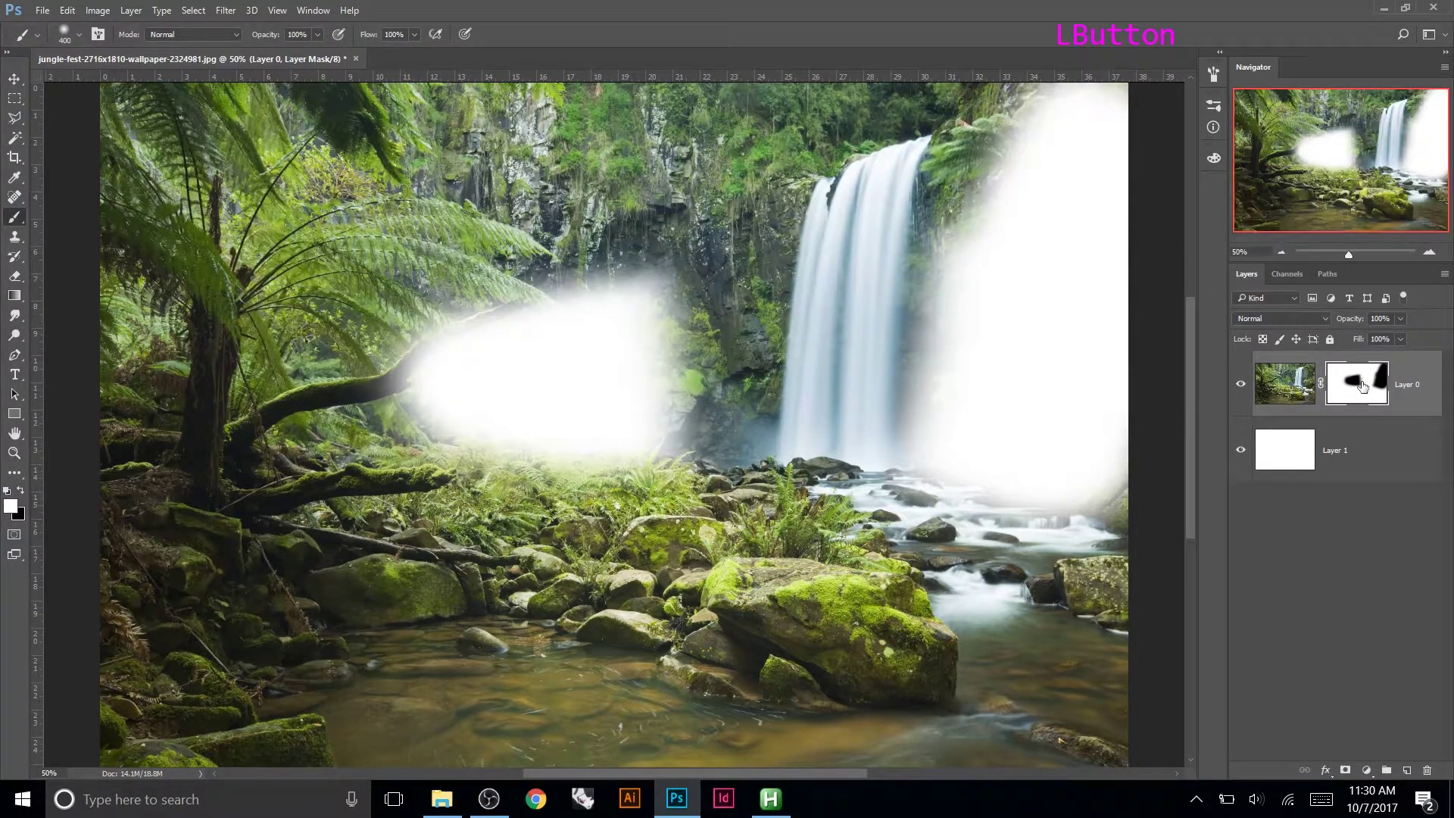
Paint white over the remaining black areas of the mask to restore the whole photo.
{"action": "mouse_move", "coordinate": [998, 250]}
{"action": "left_mouse_down"}
{"action": "mouse_move", "coordinate": [886, 396]}
{"action": "mouse_move", "coordinate": [926, 267]}
{"action": "mouse_move", "coordinate": [1038, 155]}
{"action": "mouse_move", "coordinate": [1128, 121]}
{"action": "mouse_move", "coordinate": [1126, 379]}
{"action": "mouse_move", "coordinate": [1095, 481]}
{"action": "mouse_move", "coordinate": [1060, 503]}
{"action": "left_mouse_up"}
{"action": "mouse_move", "coordinate": [674, 492]}
{"action": "left_mouse_down"}
{"action": "mouse_move", "coordinate": [250, 525]}
{"action": "mouse_move", "coordinate": [484, 310]}
{"action": "mouse_move", "coordinate": [770, 307]}
{"action": "left_mouse_up"}
{"action": "left_click", "coordinate": [848, 319]}
{"action": "left_click", "coordinate": [895, 371]}
{"action": "left_click", "coordinate": [909, 491]}
{"action": "left_click", "coordinate": [737, 555]}
{"action": "left_click", "coordinate": [755, 459]}
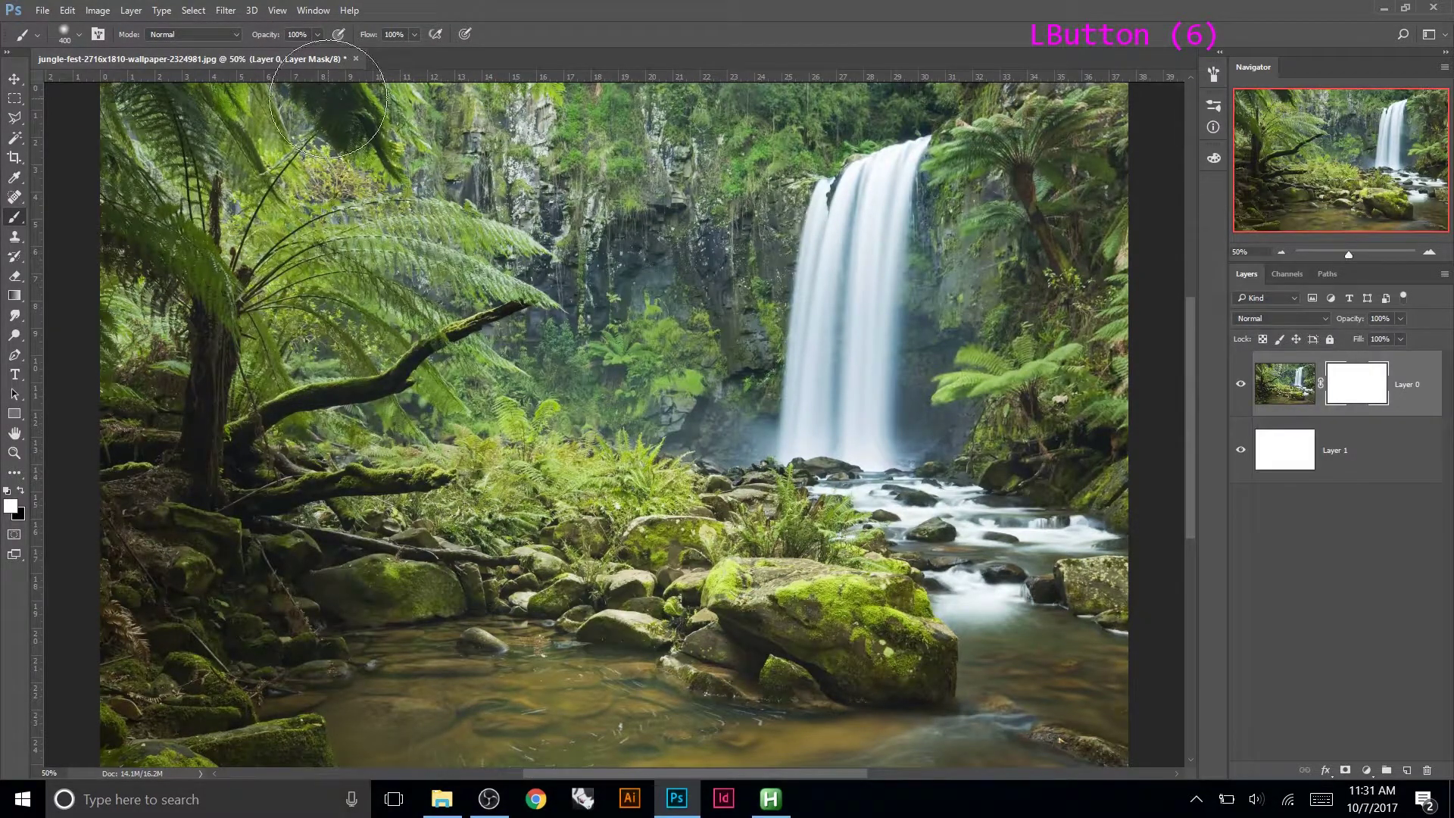
Paint soft mist on the mask with black at 20% brush opacity over the ferns, rocks and base of the waterfall.
{"action": "key", "text": "2"}
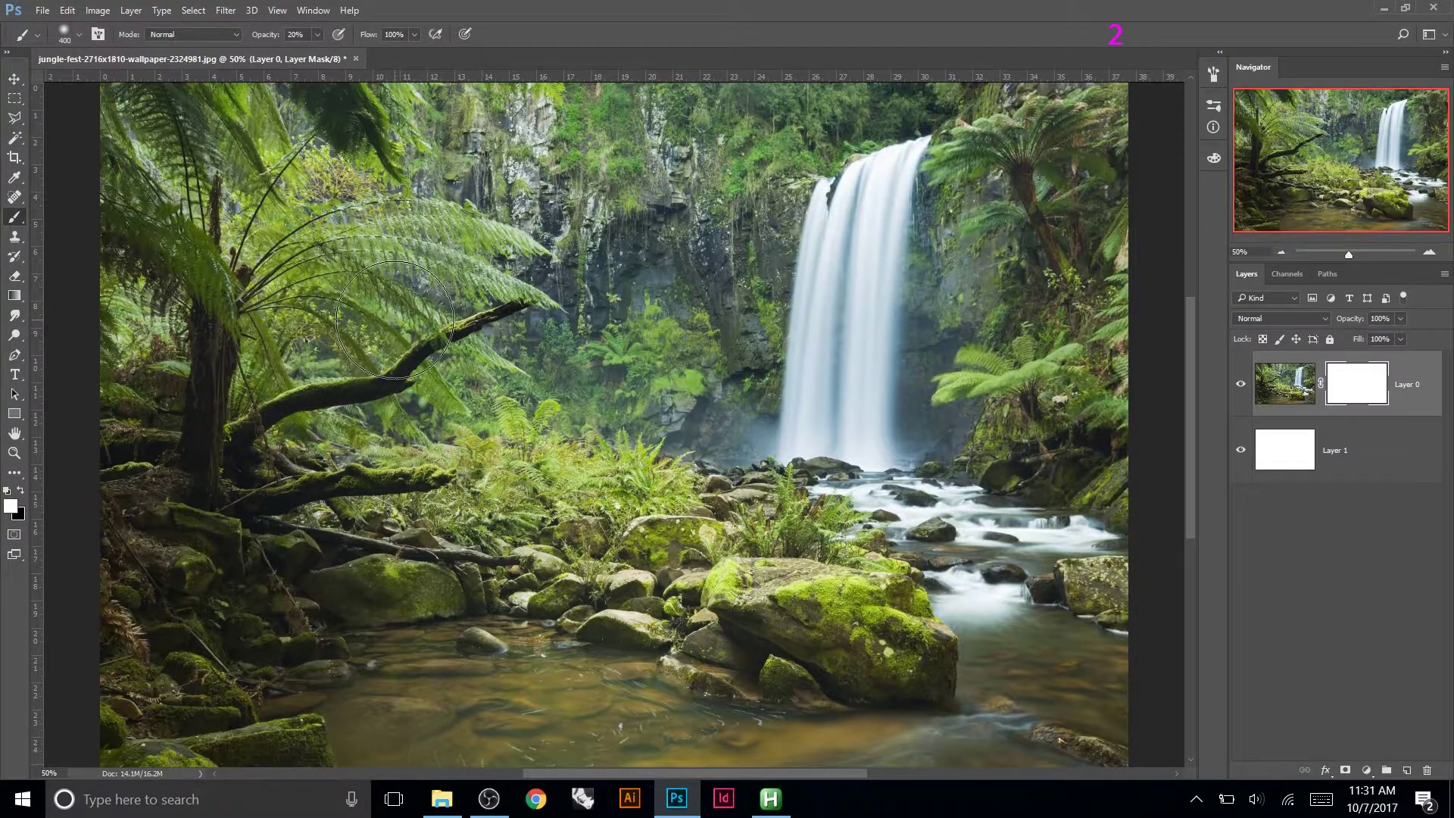
{"action": "key", "text": "x"}
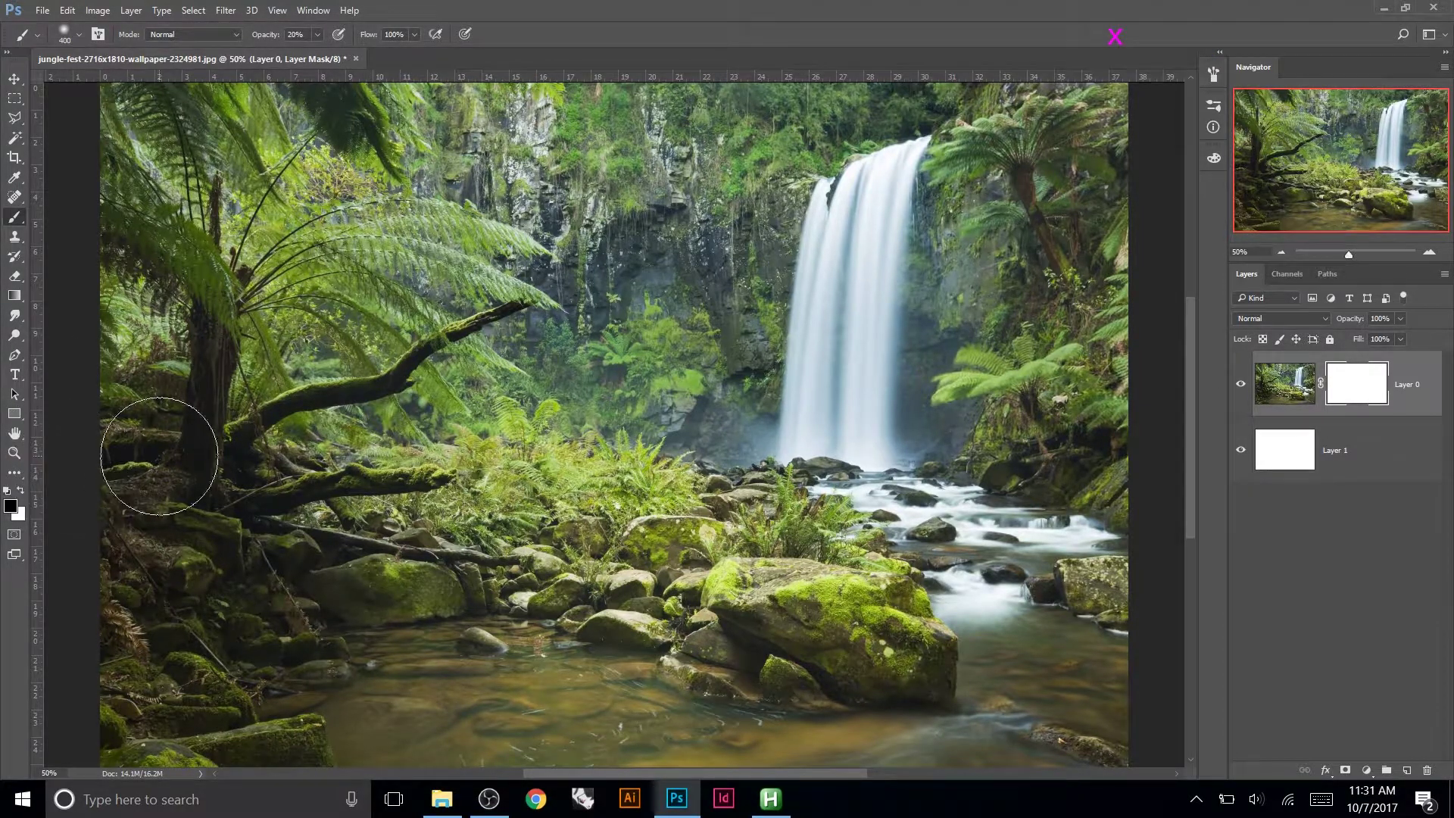
{"action": "left_click_drag", "start_coordinate": [550, 341], "coordinate": [837, 435]}
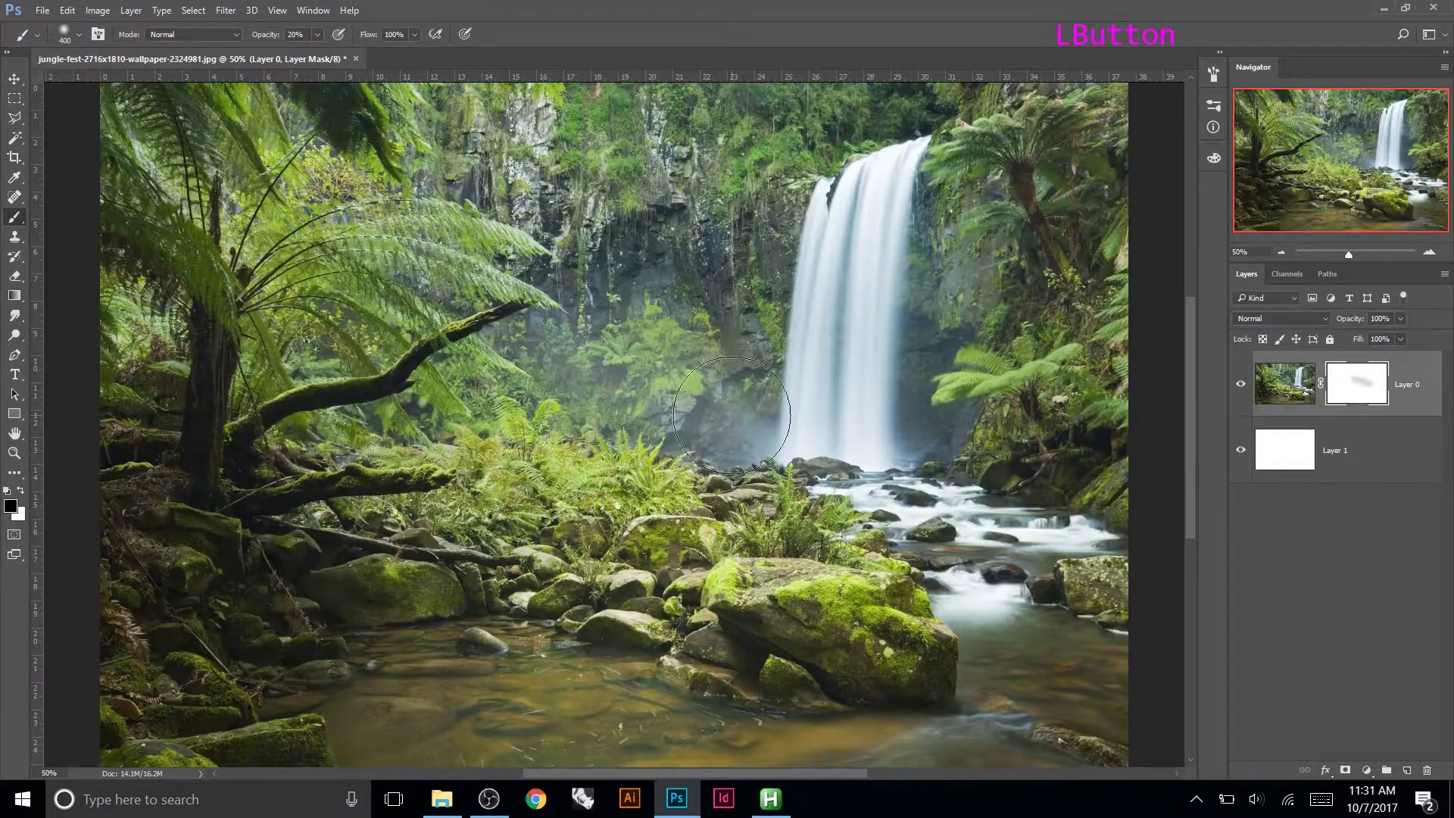
{"action": "left_click_drag", "start_coordinate": [740, 269], "coordinate": [282, 528]}
{"action": "left_click_drag", "start_coordinate": [386, 447], "coordinate": [947, 581]}
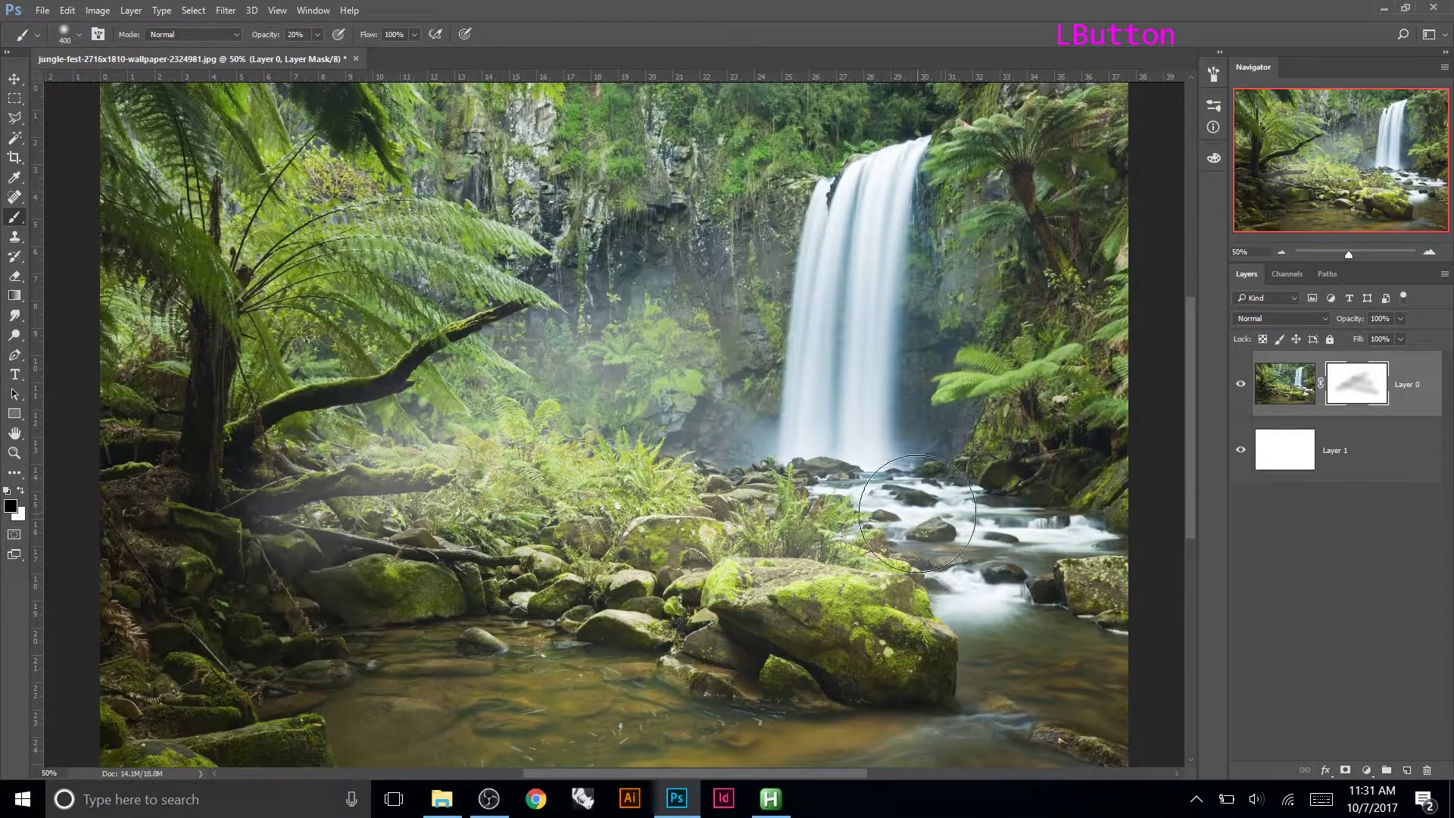
{"action": "left_click_drag", "start_coordinate": [940, 426], "coordinate": [356, 619]}
{"action": "left_click_drag", "start_coordinate": [477, 523], "coordinate": [1001, 459]}
{"action": "mouse_move", "coordinate": [872, 473]}
{"action": "left_mouse_down"}
{"action": "mouse_move", "coordinate": [423, 573]}
{"action": "mouse_move", "coordinate": [907, 477]}
{"action": "mouse_move", "coordinate": [448, 564]}
{"action": "mouse_move", "coordinate": [900, 468]}
{"action": "left_mouse_up"}
{"action": "left_click_drag", "start_coordinate": [899, 468], "coordinate": [744, 500]}
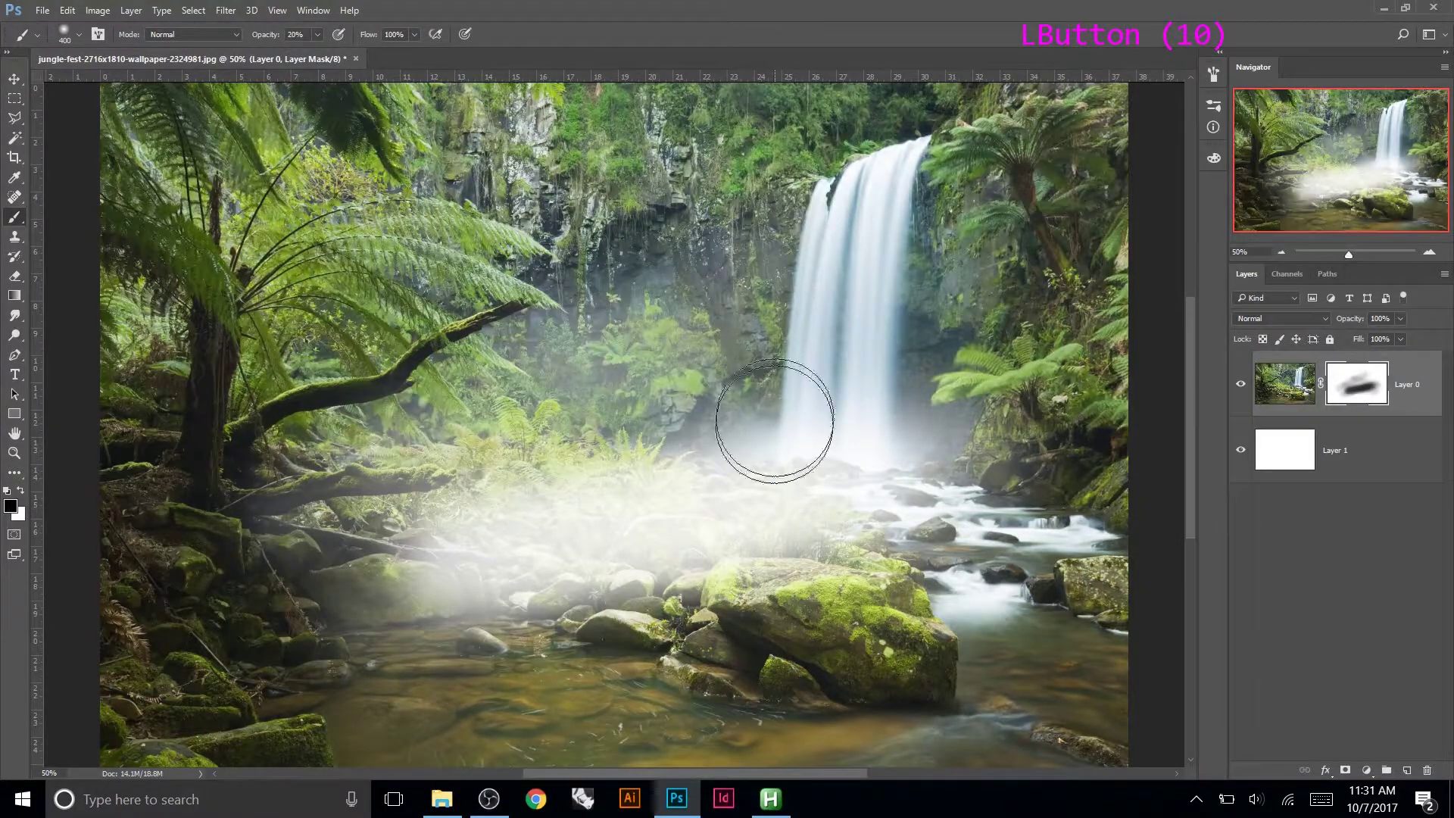
{"action": "mouse_move", "coordinate": [694, 315]}
{"action": "left_mouse_down"}
{"action": "mouse_move", "coordinate": [562, 684]}
{"action": "mouse_move", "coordinate": [439, 414]}
{"action": "mouse_move", "coordinate": [725, 607]}
{"action": "left_mouse_up"}
{"action": "left_click_drag", "start_coordinate": [788, 434], "coordinate": [265, 633]}
{"action": "left_click_drag", "start_coordinate": [286, 453], "coordinate": [818, 686]}
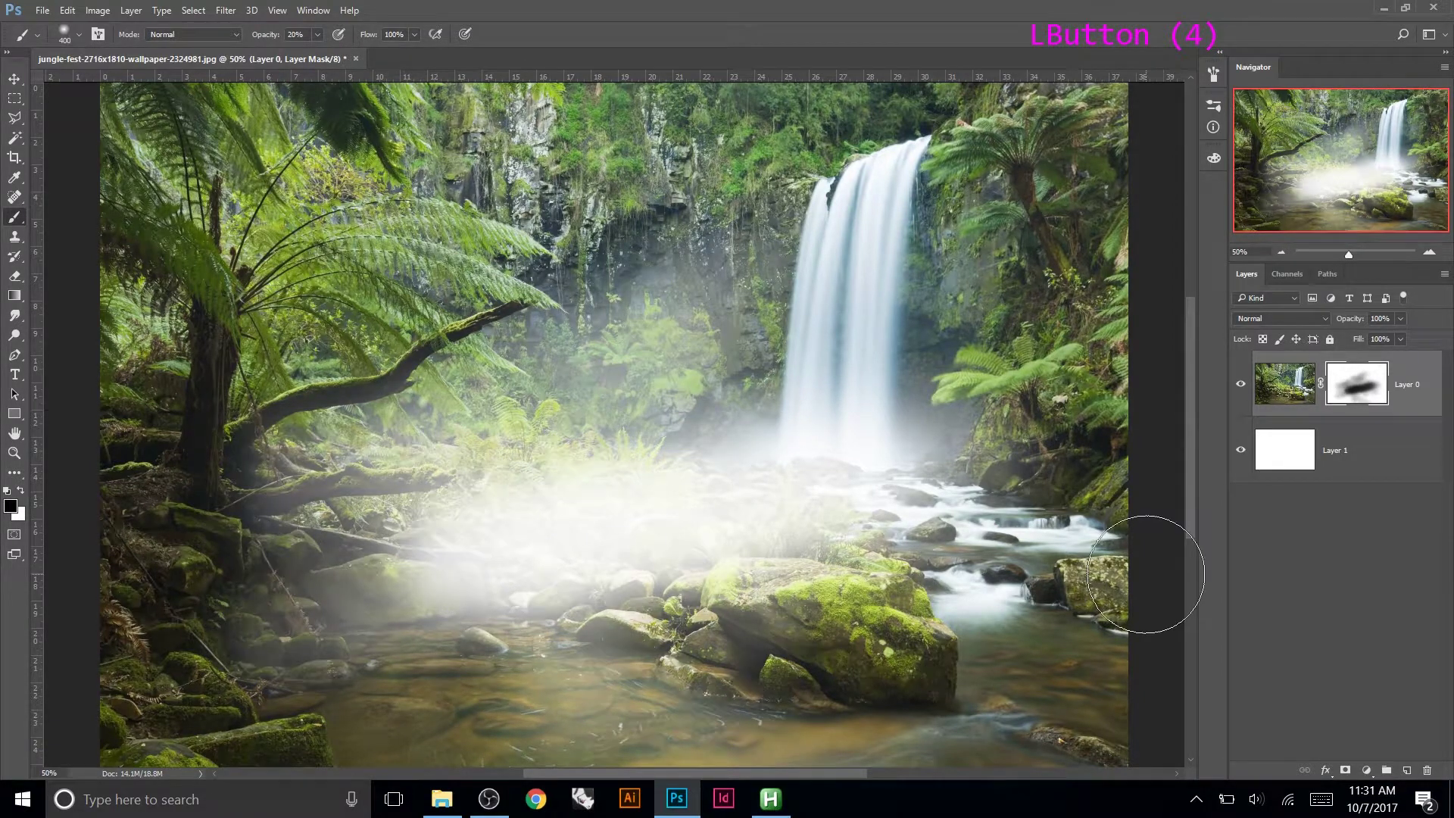
Display Layer 0's mask by itself and darken the grey area above its dark band with more 20% black strokes.
{"action": "left_click", "coordinate": [1363, 390], "text": "alt"}
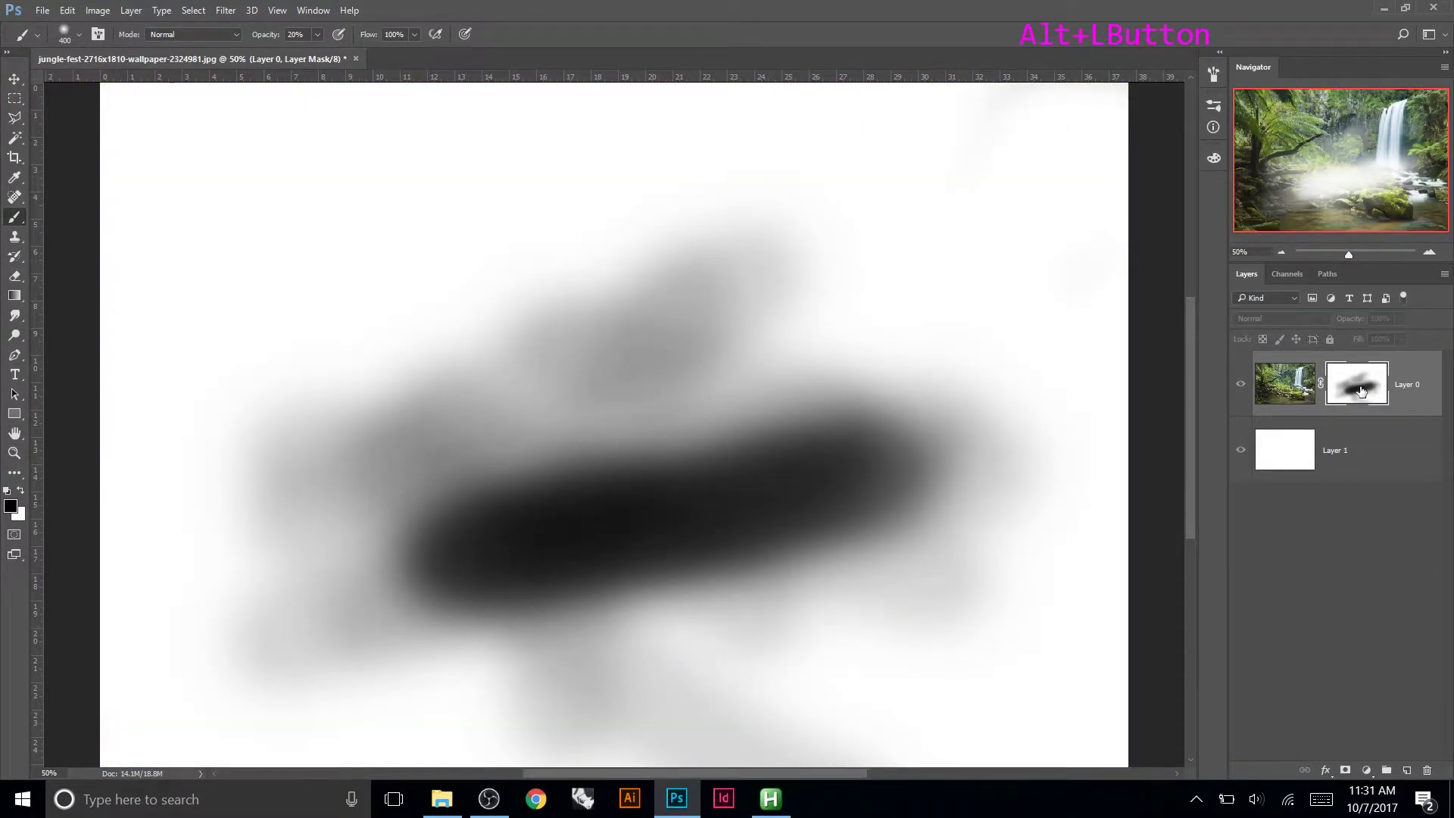
{"action": "left_click_drag", "start_coordinate": [487, 485], "coordinate": [785, 282]}
{"action": "mouse_move", "coordinate": [786, 282]}
{"action": "left_mouse_down"}
{"action": "mouse_move", "coordinate": [685, 438]}
{"action": "mouse_move", "coordinate": [704, 394]}
{"action": "left_mouse_up"}
{"action": "left_click_drag", "start_coordinate": [712, 413], "coordinate": [490, 409]}
{"action": "mouse_move", "coordinate": [489, 409]}
{"action": "left_mouse_down"}
{"action": "mouse_move", "coordinate": [461, 396]}
{"action": "mouse_move", "coordinate": [546, 379]}
{"action": "left_mouse_up"}
{"action": "left_click_drag", "start_coordinate": [454, 375], "coordinate": [712, 375]}
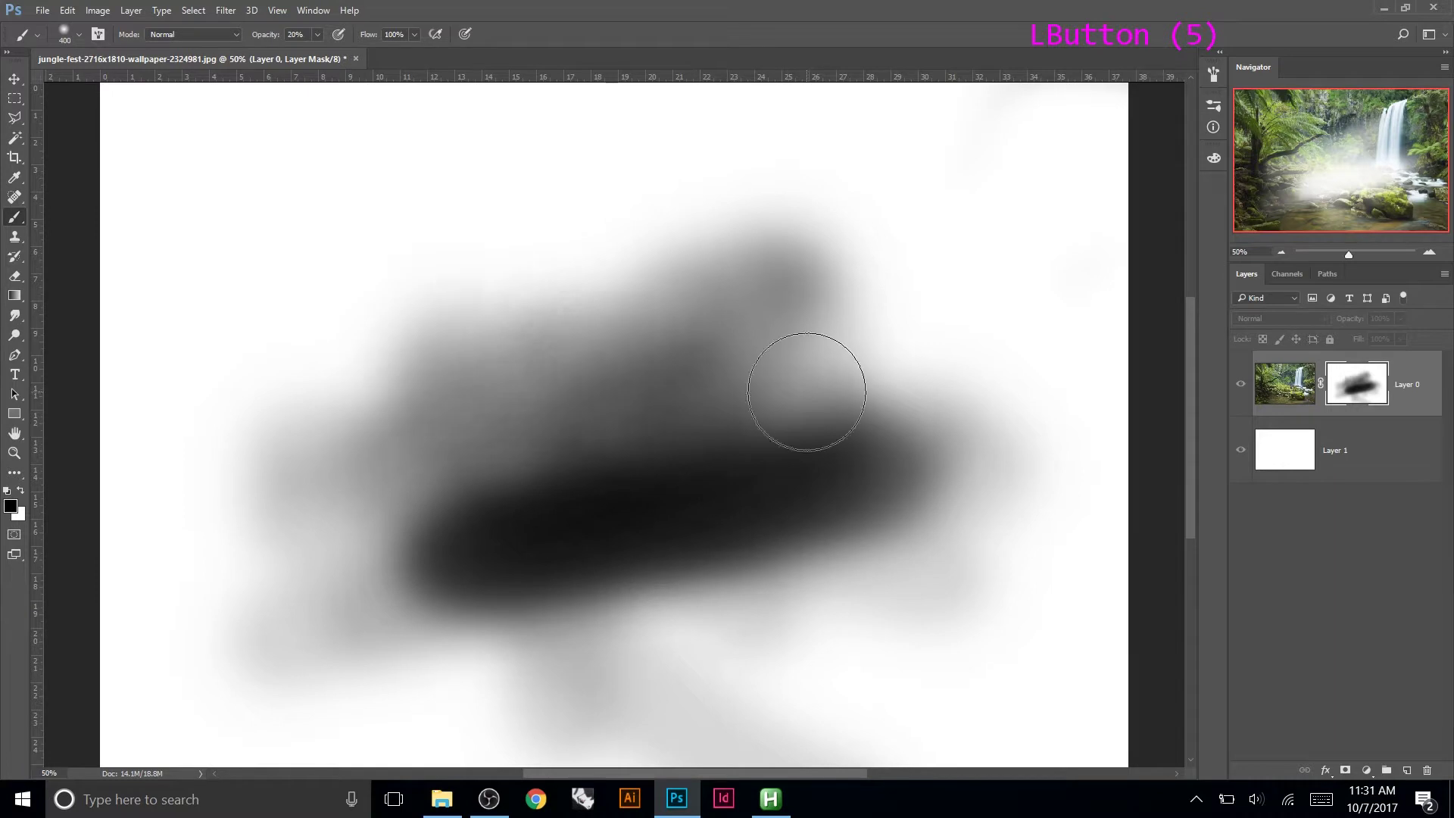
Paint more 20% black on the displayed mask around and over the waterfall, and return to the photo view with the mask active.
{"action": "left_click_drag", "start_coordinate": [807, 392], "coordinate": [572, 351]}
{"action": "left_click_drag", "start_coordinate": [773, 291], "coordinate": [1004, 345]}
{"action": "mouse_move", "coordinate": [1004, 352]}
{"action": "left_mouse_down"}
{"action": "mouse_move", "coordinate": [802, 377]}
{"action": "mouse_move", "coordinate": [894, 394]}
{"action": "left_mouse_up"}
{"action": "mouse_move", "coordinate": [902, 360]}
{"action": "left_mouse_down"}
{"action": "mouse_move", "coordinate": [792, 416]}
{"action": "mouse_move", "coordinate": [787, 360]}
{"action": "left_mouse_up"}
{"action": "mouse_move", "coordinate": [814, 341]}
{"action": "left_mouse_down"}
{"action": "mouse_move", "coordinate": [720, 367]}
{"action": "mouse_move", "coordinate": [788, 341]}
{"action": "left_mouse_up"}
{"action": "mouse_move", "coordinate": [803, 360]}
{"action": "left_mouse_down"}
{"action": "mouse_move", "coordinate": [736, 376]}
{"action": "mouse_move", "coordinate": [810, 331]}
{"action": "left_mouse_up"}
{"action": "mouse_move", "coordinate": [795, 333]}
{"action": "left_mouse_down"}
{"action": "mouse_move", "coordinate": [716, 362]}
{"action": "mouse_move", "coordinate": [772, 318]}
{"action": "left_mouse_up"}
{"action": "mouse_move", "coordinate": [746, 341]}
{"action": "left_mouse_down"}
{"action": "mouse_move", "coordinate": [789, 240]}
{"action": "mouse_move", "coordinate": [739, 324]}
{"action": "left_mouse_up"}
{"action": "mouse_move", "coordinate": [739, 324]}
{"action": "left_mouse_down"}
{"action": "mouse_move", "coordinate": [821, 194]}
{"action": "mouse_move", "coordinate": [737, 356]}
{"action": "left_mouse_up"}
{"action": "mouse_move", "coordinate": [737, 356]}
{"action": "left_mouse_down"}
{"action": "mouse_move", "coordinate": [852, 193]}
{"action": "mouse_move", "coordinate": [784, 322]}
{"action": "left_mouse_up"}
{"action": "mouse_move", "coordinate": [784, 322]}
{"action": "left_mouse_down"}
{"action": "mouse_move", "coordinate": [861, 228]}
{"action": "mouse_move", "coordinate": [848, 247]}
{"action": "left_mouse_up"}
{"action": "mouse_move", "coordinate": [849, 246]}
{"action": "left_mouse_down"}
{"action": "mouse_move", "coordinate": [902, 189]}
{"action": "mouse_move", "coordinate": [874, 235]}
{"action": "left_mouse_up"}
{"action": "left_click_drag", "start_coordinate": [875, 235], "coordinate": [905, 204]}
{"action": "mouse_move", "coordinate": [905, 205]}
{"action": "left_mouse_down"}
{"action": "mouse_move", "coordinate": [924, 234]}
{"action": "mouse_move", "coordinate": [896, 305]}
{"action": "mouse_move", "coordinate": [967, 424]}
{"action": "mouse_move", "coordinate": [846, 409]}
{"action": "left_mouse_up"}
{"action": "left_click_drag", "start_coordinate": [847, 409], "coordinate": [832, 363]}
{"action": "left_click", "coordinate": [832, 363]}
{"action": "left_click", "coordinate": [1307, 390]}
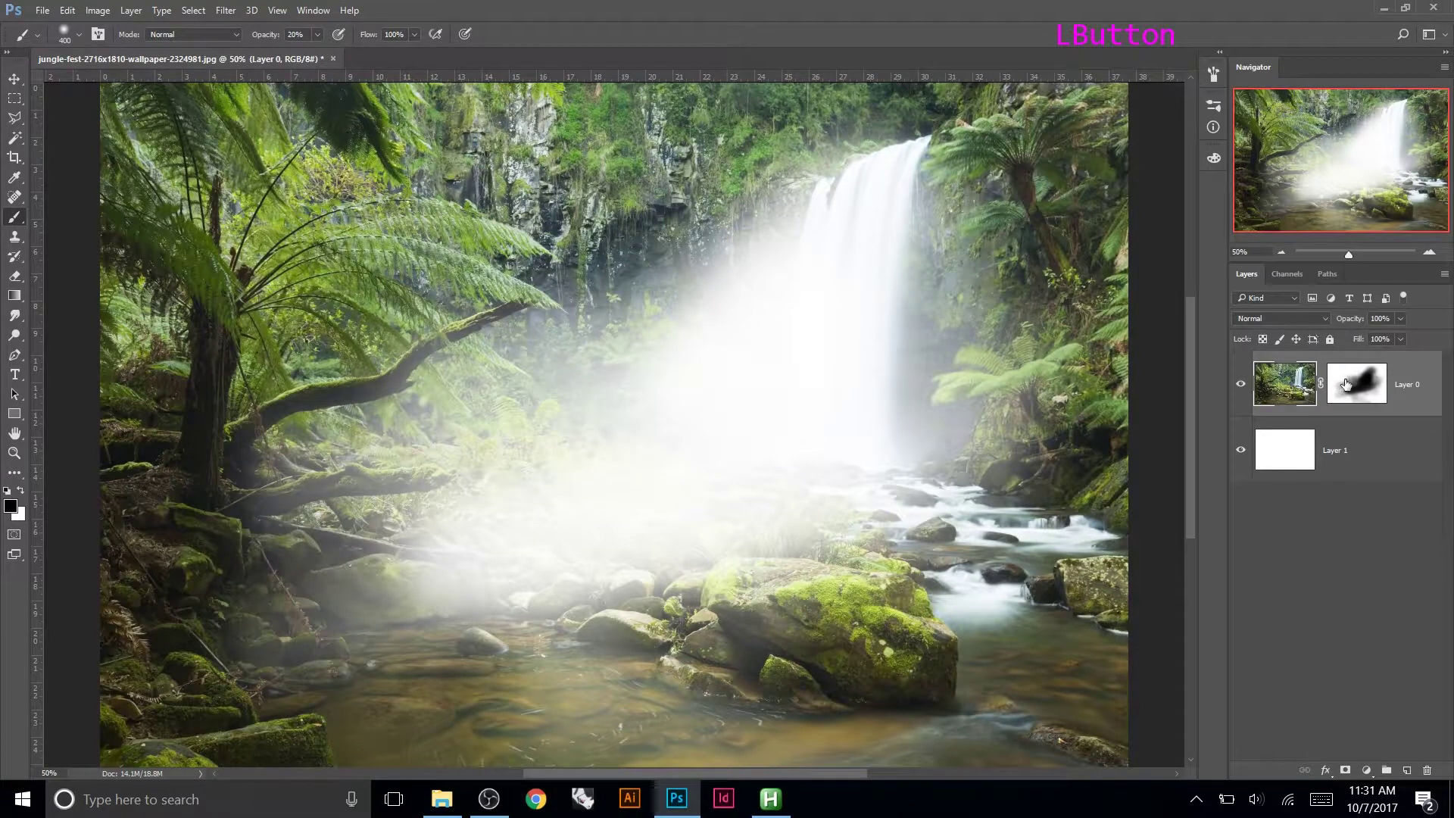
{"action": "left_click", "coordinate": [1356, 390]}
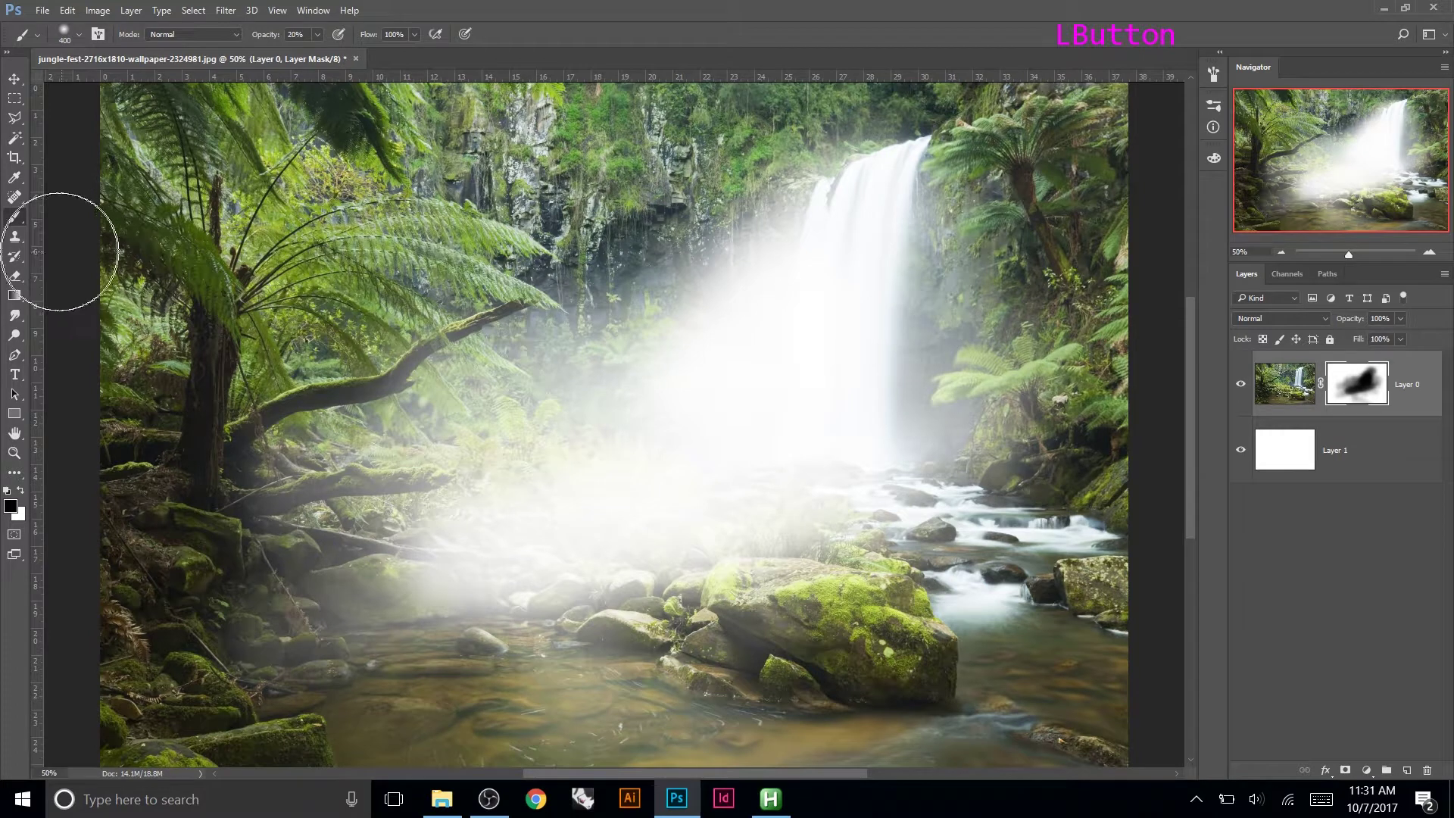
Select a rectangle over the ferns and mossy branch and fade the photo inside it with 20% black brush strokes on the mask.
{"action": "left_click", "coordinate": [13, 99]}
{"action": "left_click_drag", "start_coordinate": [293, 201], "coordinate": [659, 524]}
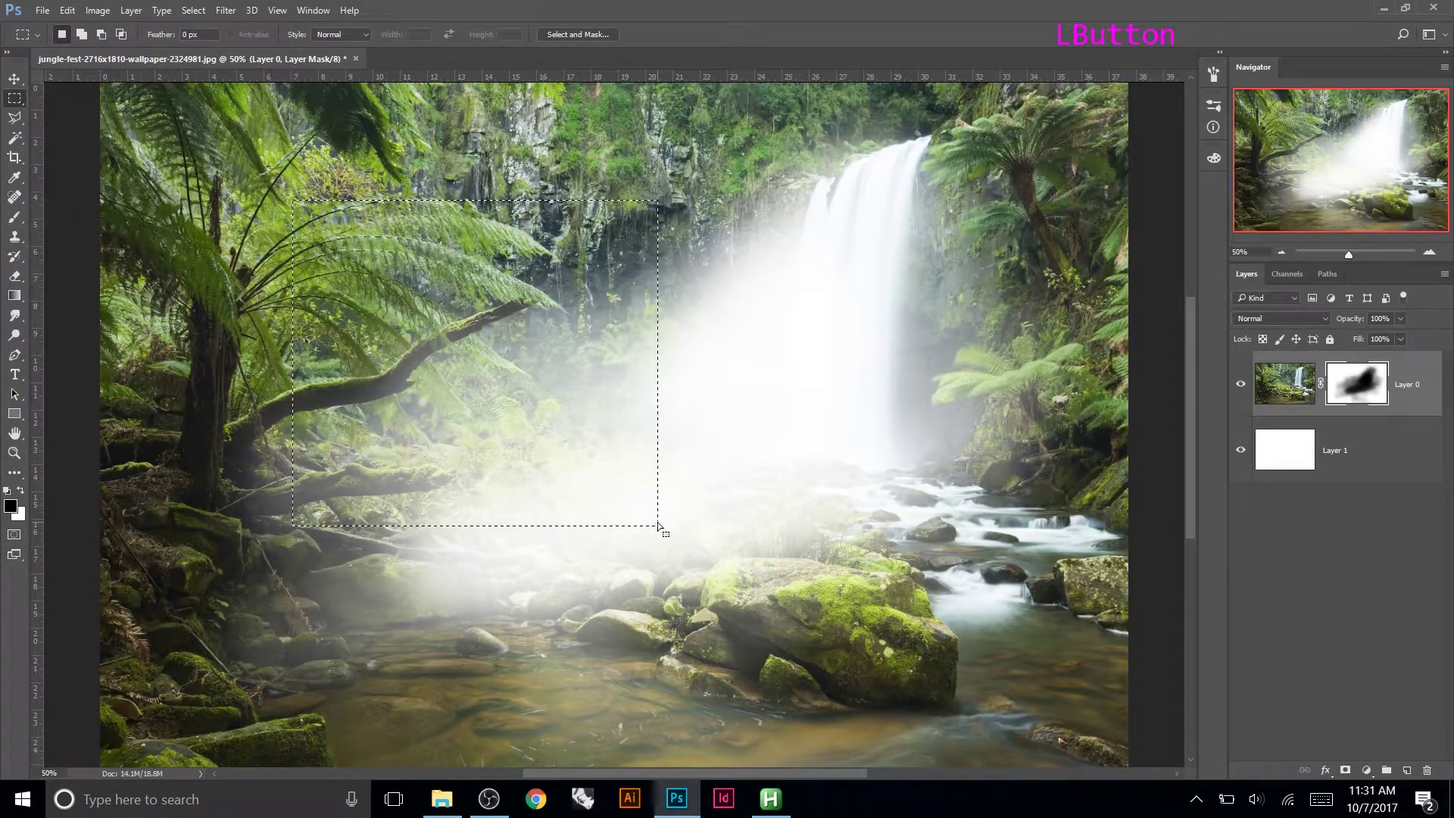
{"action": "key", "text": "b"}
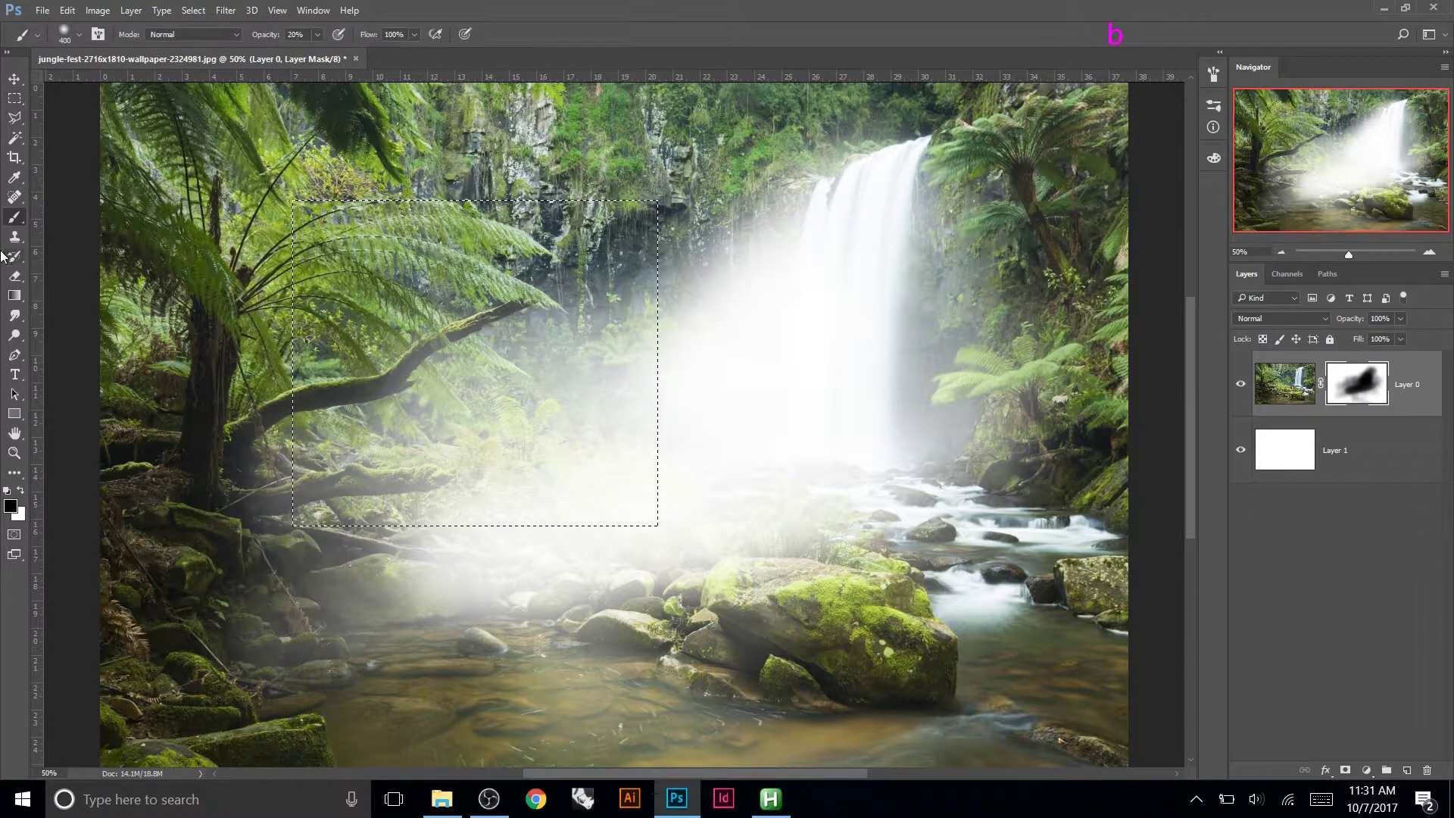
{"action": "mouse_move", "coordinate": [378, 236]}
{"action": "left_mouse_down"}
{"action": "mouse_move", "coordinate": [111, 336]}
{"action": "mouse_move", "coordinate": [379, 236]}
{"action": "left_mouse_up"}
{"action": "mouse_move", "coordinate": [378, 236]}
{"action": "left_mouse_down"}
{"action": "mouse_move", "coordinate": [109, 332]}
{"action": "mouse_move", "coordinate": [378, 236]}
{"action": "left_mouse_up"}
{"action": "mouse_move", "coordinate": [353, 236]}
{"action": "left_mouse_down"}
{"action": "mouse_move", "coordinate": [110, 335]}
{"action": "mouse_move", "coordinate": [136, 314]}
{"action": "left_mouse_up"}
{"action": "mouse_move", "coordinate": [379, 228]}
{"action": "left_mouse_down"}
{"action": "mouse_move", "coordinate": [152, 297]}
{"action": "mouse_move", "coordinate": [181, 292]}
{"action": "left_mouse_up"}
{"action": "left_click_drag", "start_coordinate": [390, 216], "coordinate": [197, 287]}
{"action": "left_click_drag", "start_coordinate": [400, 207], "coordinate": [345, 233]}
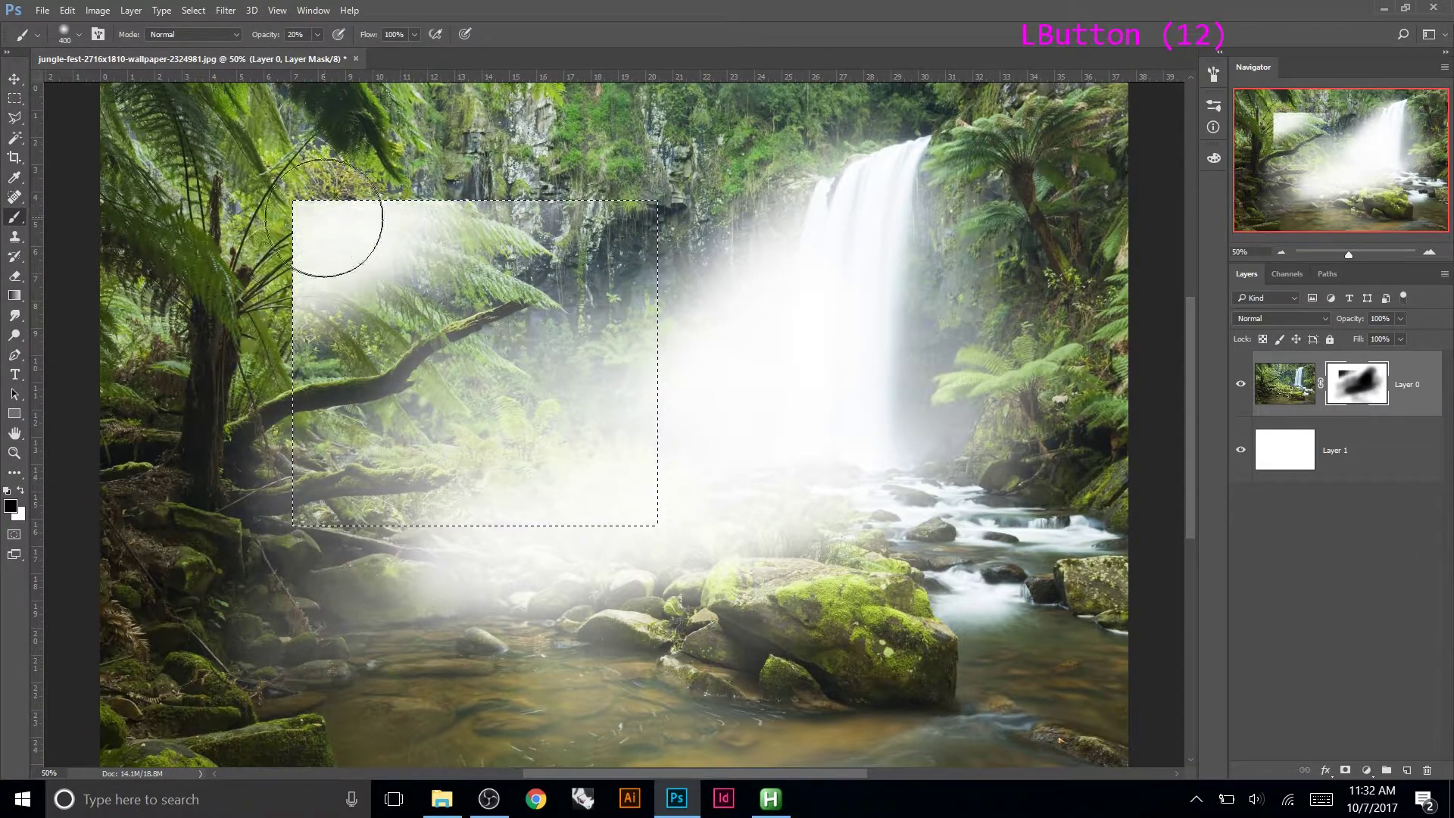
{"action": "left_click_drag", "start_coordinate": [349, 301], "coordinate": [258, 432]}
{"action": "left_click_drag", "start_coordinate": [424, 303], "coordinate": [288, 446]}
{"action": "left_click_drag", "start_coordinate": [470, 303], "coordinate": [318, 462]}
{"action": "left_click_drag", "start_coordinate": [503, 326], "coordinate": [356, 469]}
{"action": "left_click_drag", "start_coordinate": [545, 311], "coordinate": [401, 477]}
{"action": "left_click_drag", "start_coordinate": [574, 341], "coordinate": [454, 470]}
{"action": "left_click_drag", "start_coordinate": [666, 272], "coordinate": [515, 454]}
{"action": "mouse_move", "coordinate": [675, 294]}
{"action": "left_mouse_down"}
{"action": "mouse_move", "coordinate": [619, 270]}
{"action": "mouse_move", "coordinate": [522, 455]}
{"action": "left_mouse_up"}
{"action": "left_click_drag", "start_coordinate": [712, 261], "coordinate": [560, 424]}
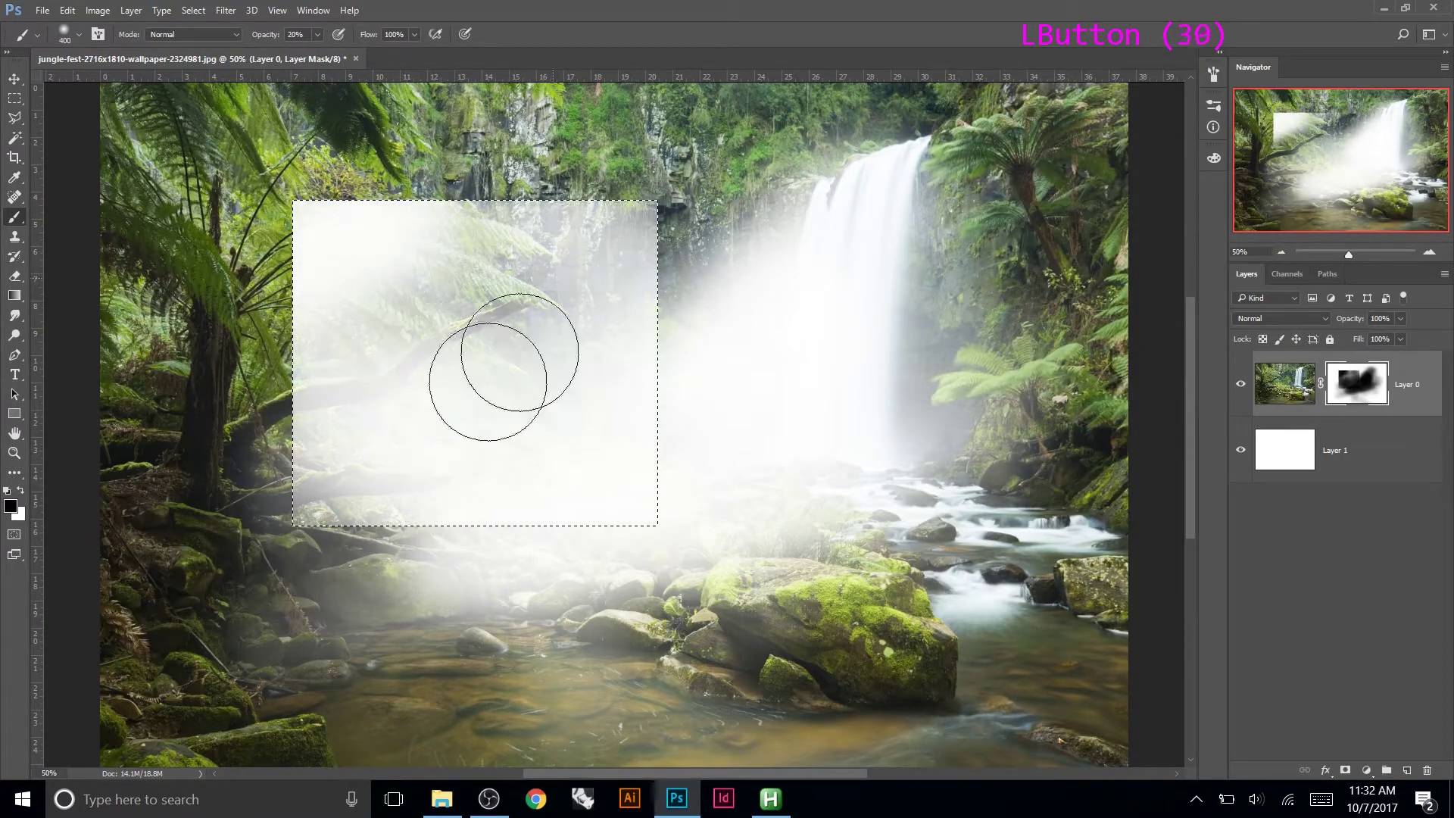
{"action": "left_click_drag", "start_coordinate": [545, 291], "coordinate": [470, 360]}
{"action": "left_click_drag", "start_coordinate": [530, 288], "coordinate": [455, 345]}
{"action": "left_click_drag", "start_coordinate": [508, 297], "coordinate": [471, 315]}
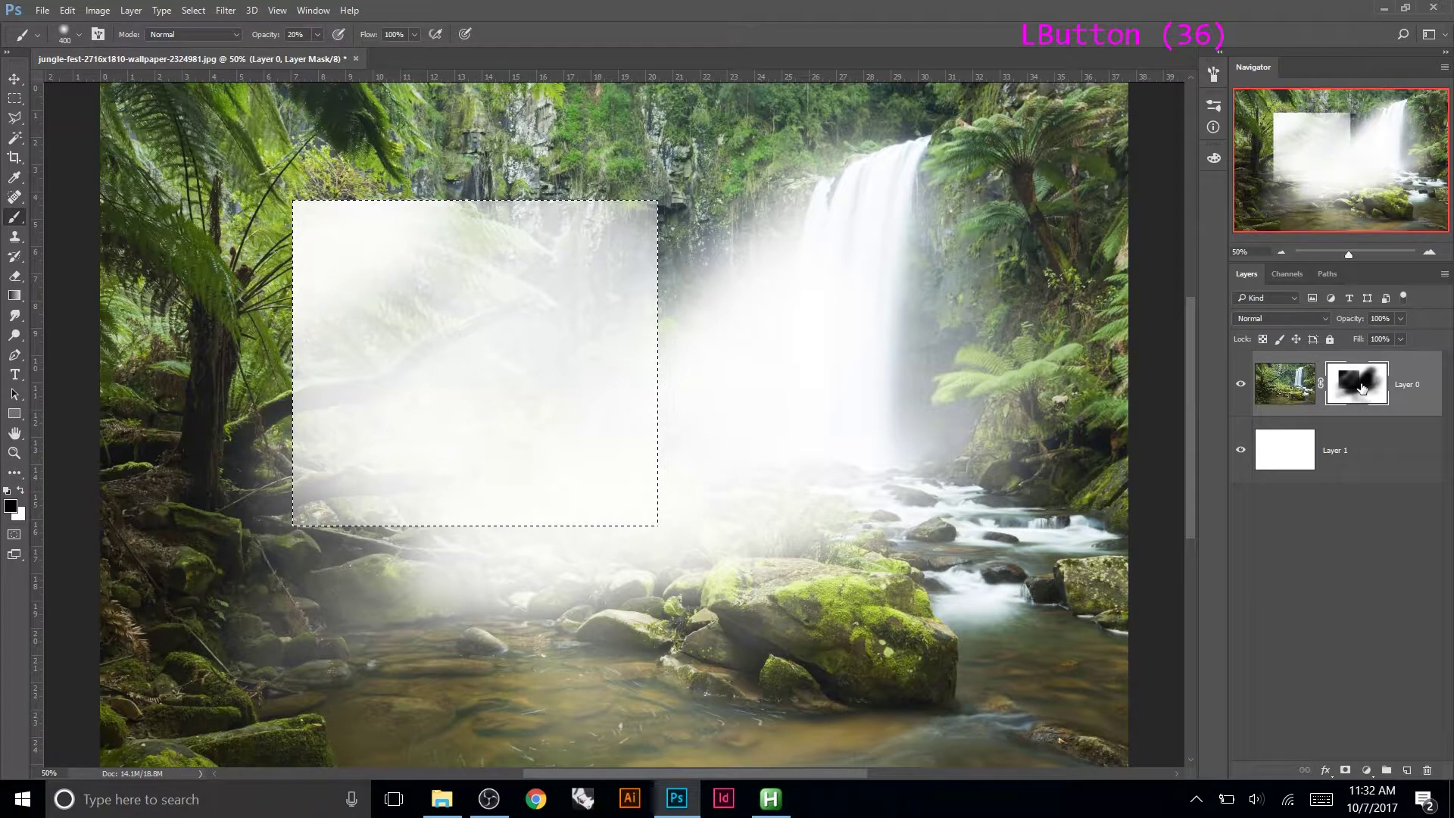
Disable Layer 0's mask to show the unmasked photo and enable it again.
{"action": "right_click", "coordinate": [1361, 389]}
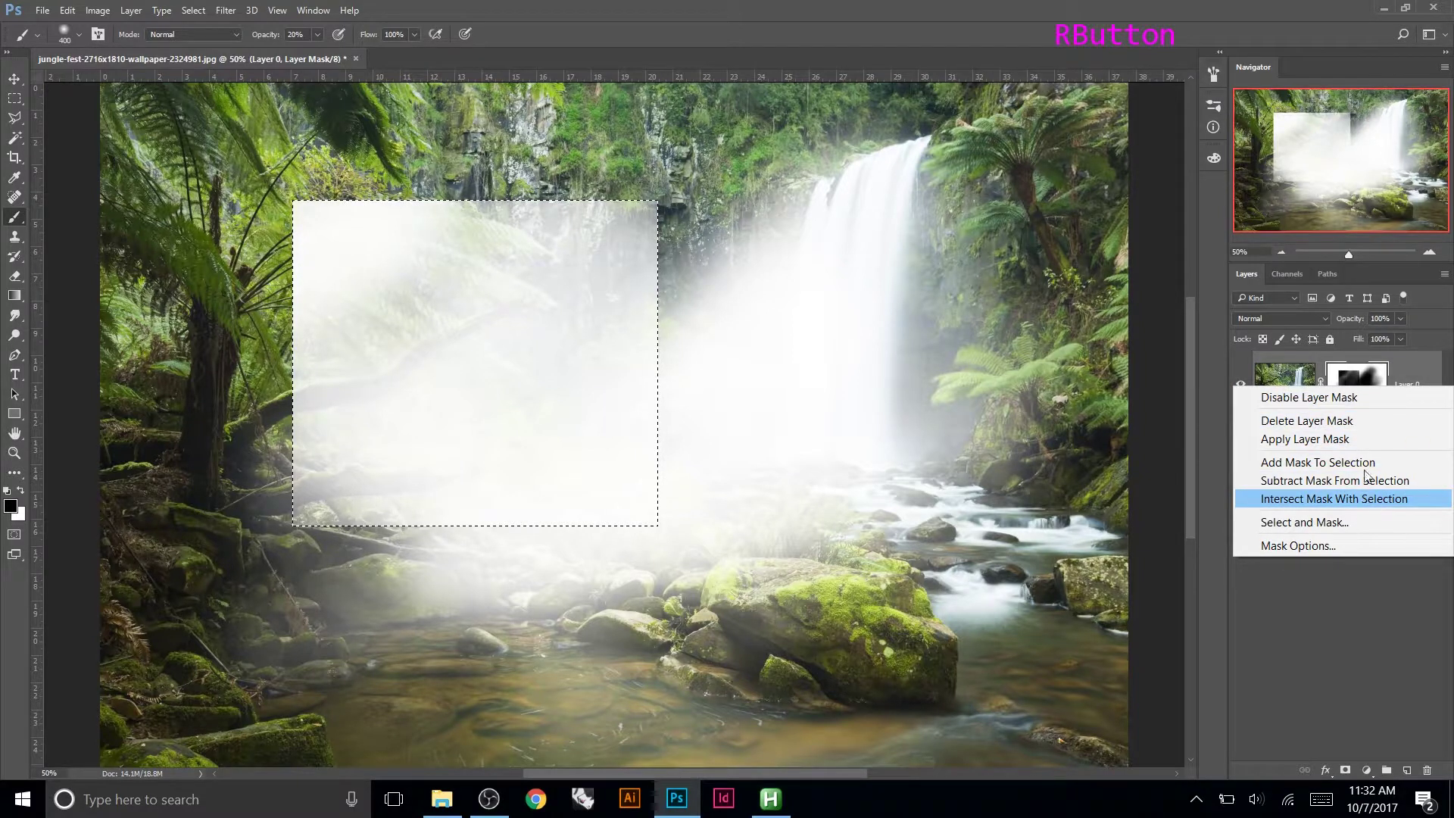
{"action": "left_click", "coordinate": [1336, 575]}
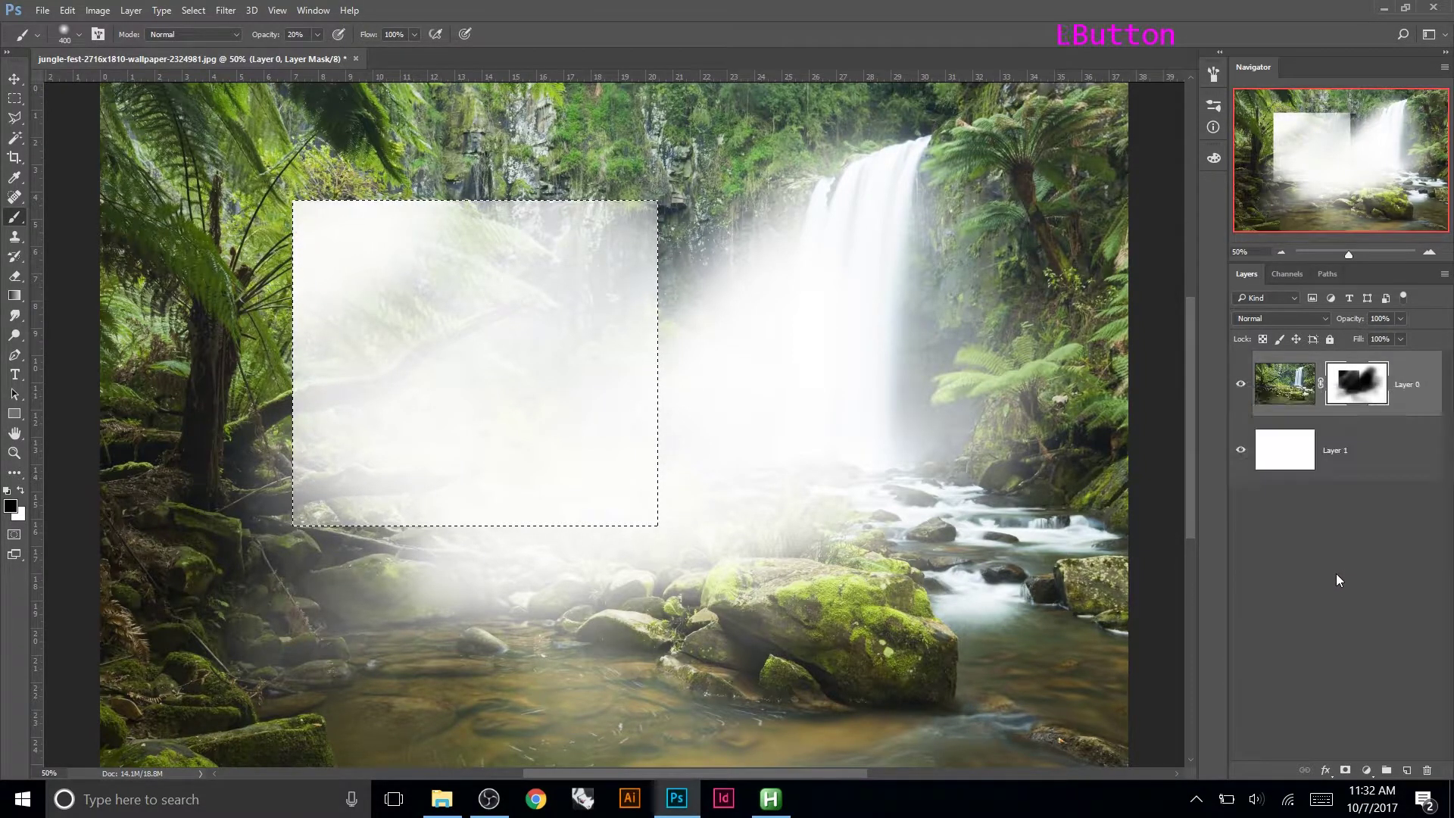
{"action": "right_click", "coordinate": [1345, 399]}
{"action": "left_click", "coordinate": [1339, 415]}
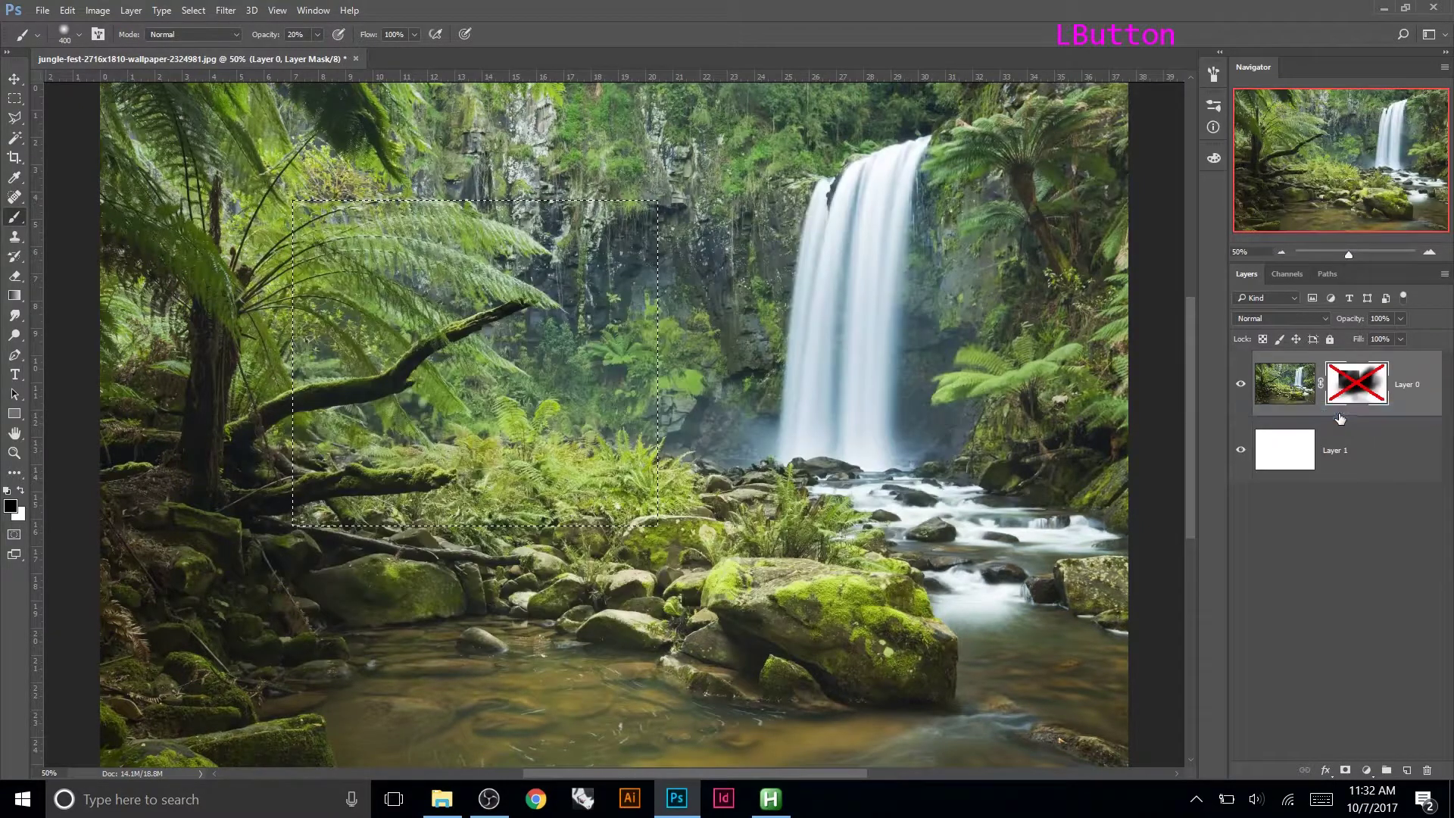
{"action": "left_click", "coordinate": [1341, 499]}
{"action": "left_click", "coordinate": [1350, 390]}
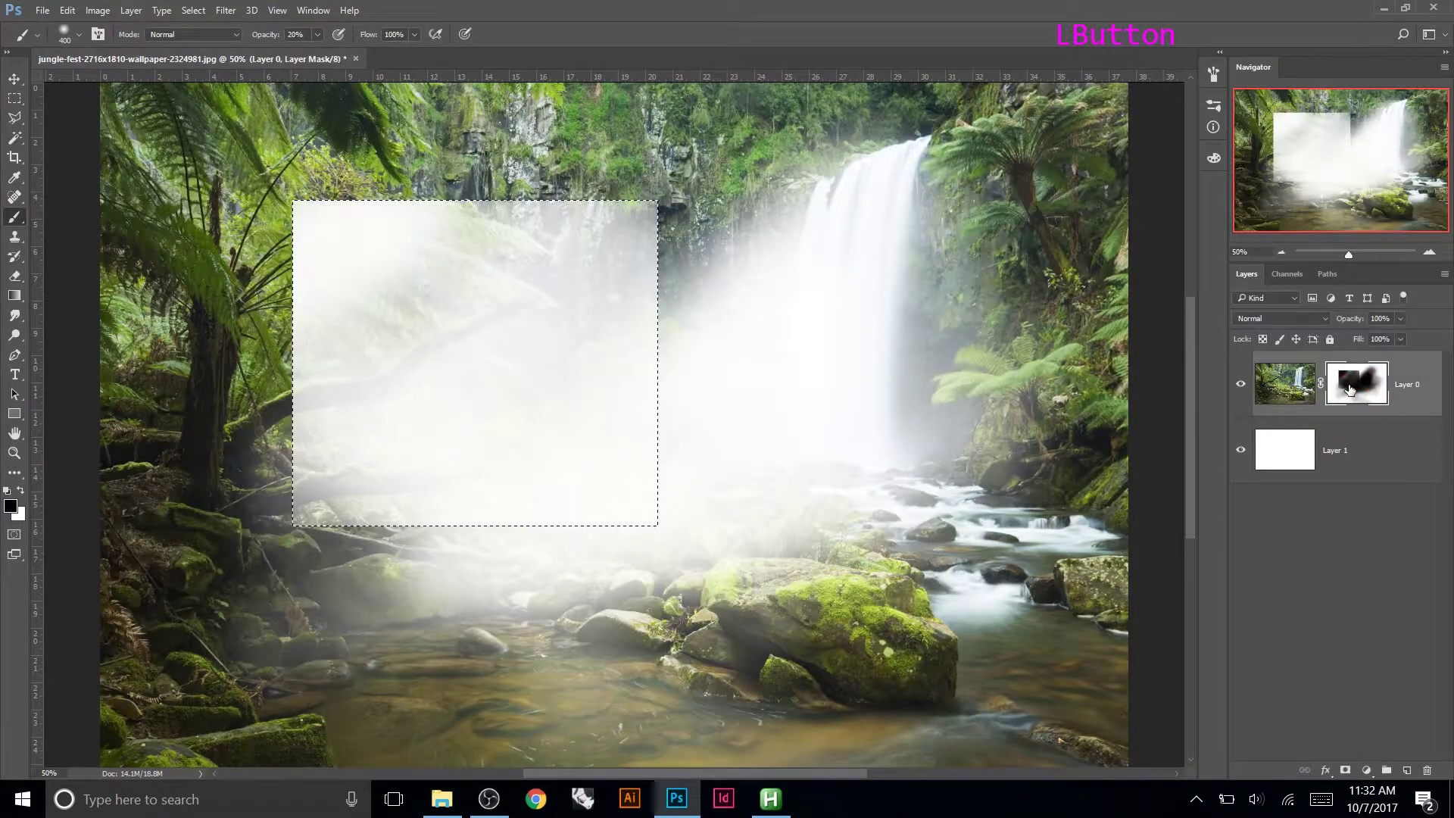
Toggle Layer 0's mask off and on several times, leaving it enabled, and clear the rectangular selection.
{"action": "left_click", "coordinate": [1354, 387], "text": "shift"}
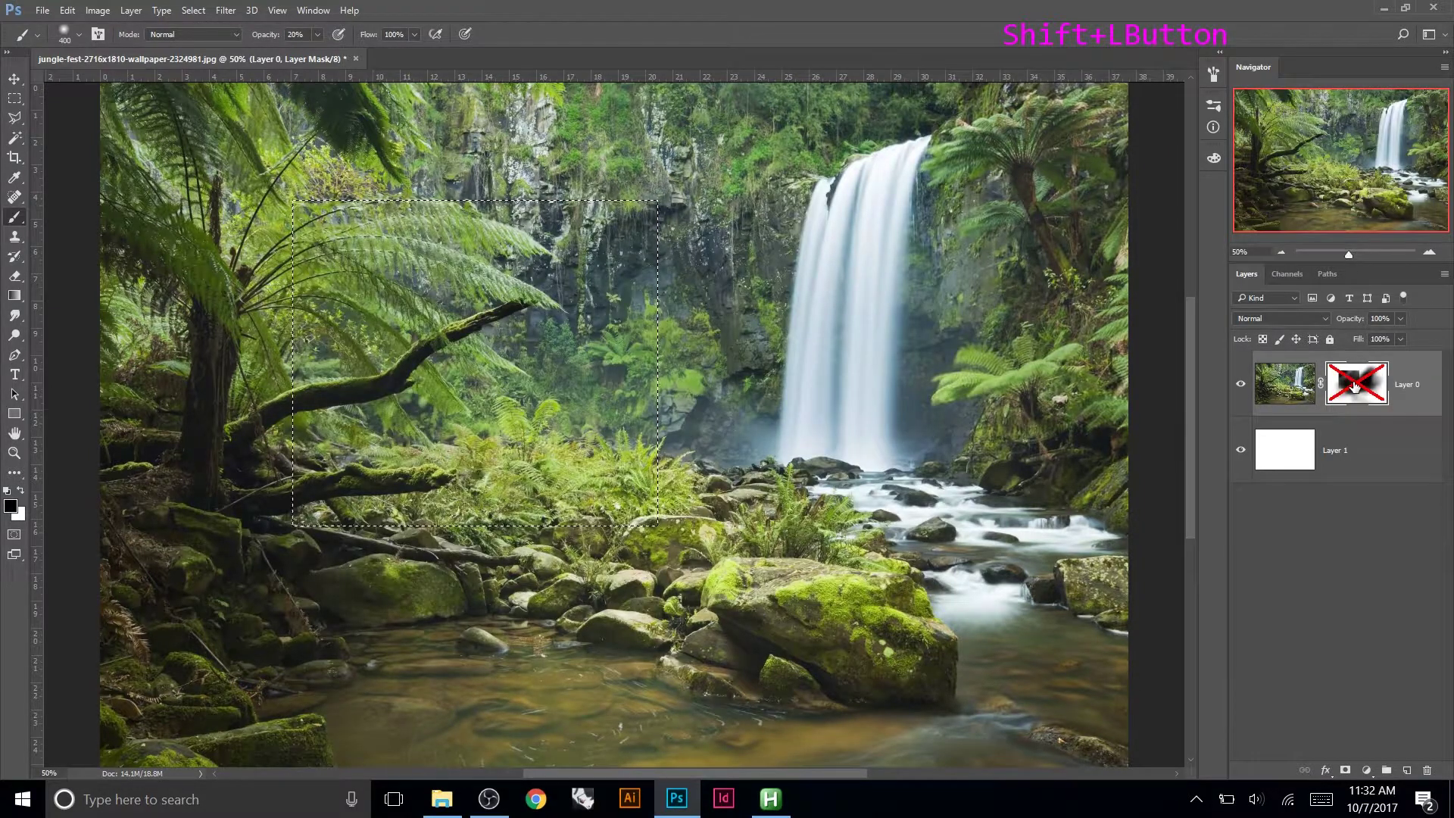
{"action": "left_click", "coordinate": [1354, 387], "text": "shift"}
{"action": "left_click", "coordinate": [1354, 387], "text": "shift"}
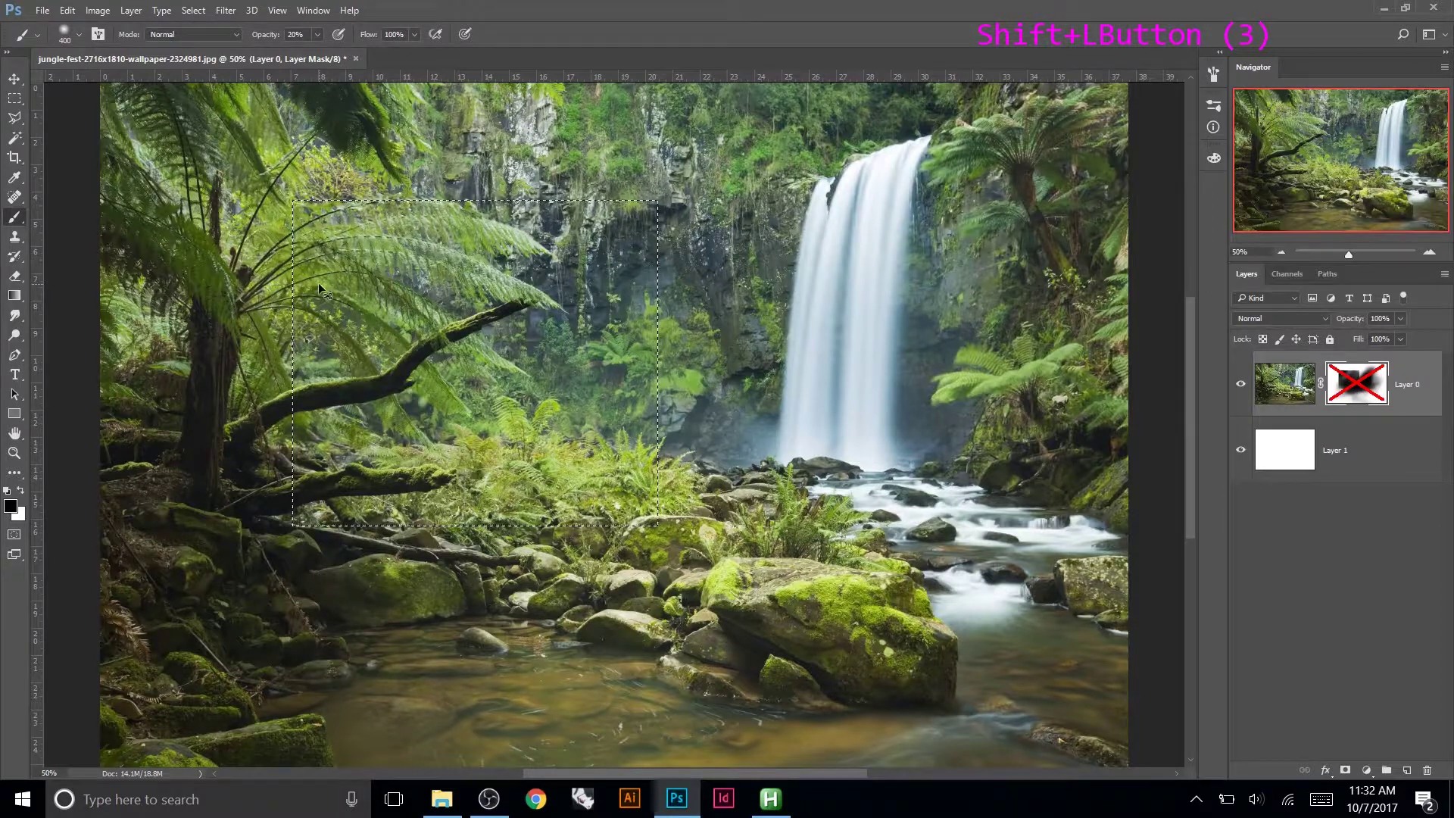
{"action": "key", "text": "ctrl+d"}
{"action": "left_click", "coordinate": [1352, 390]}
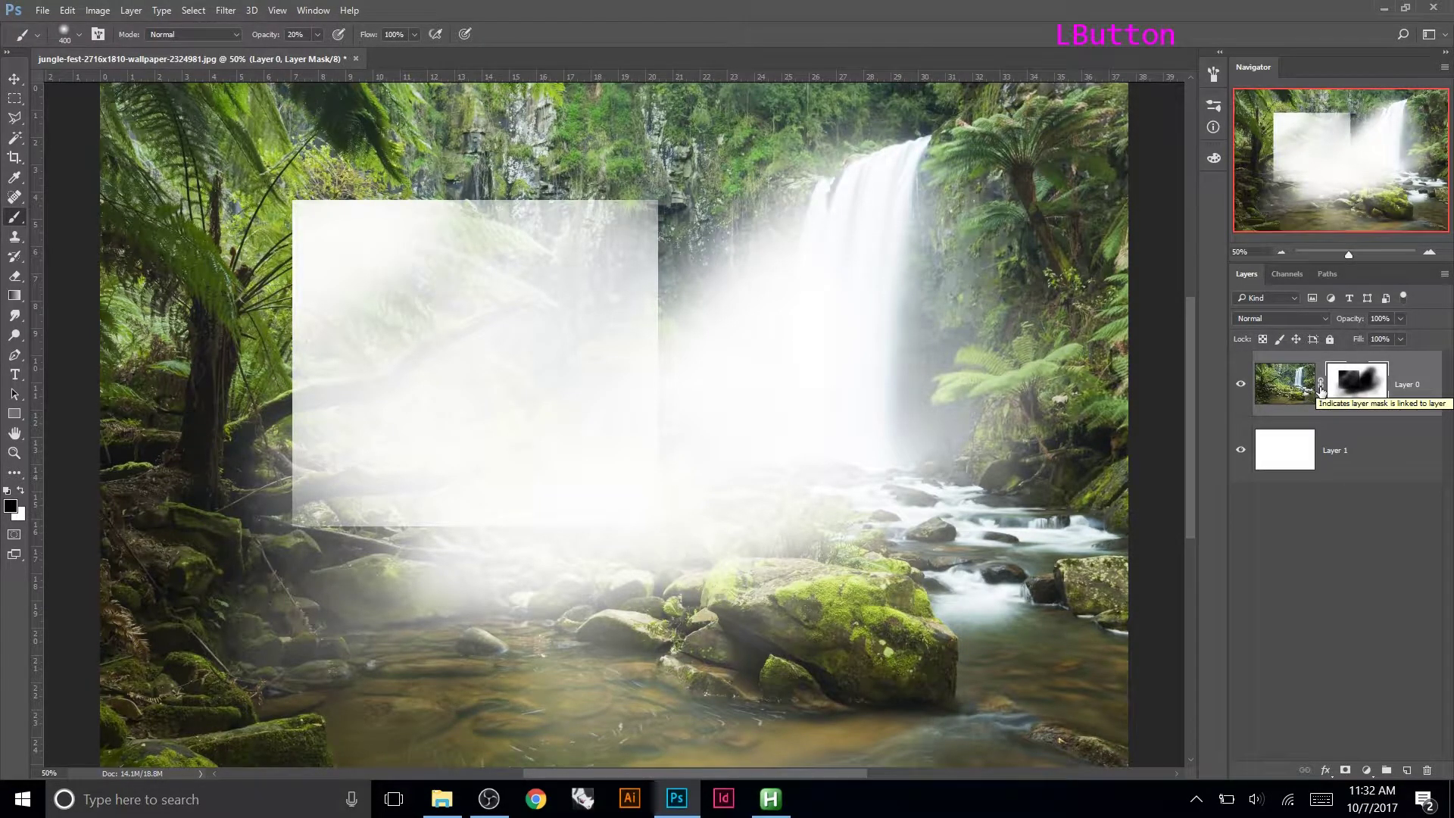
Try moving Layer 0's photo together with its linked mask around the canvas, and undo the moves.
{"action": "left_click", "coordinate": [1307, 391]}
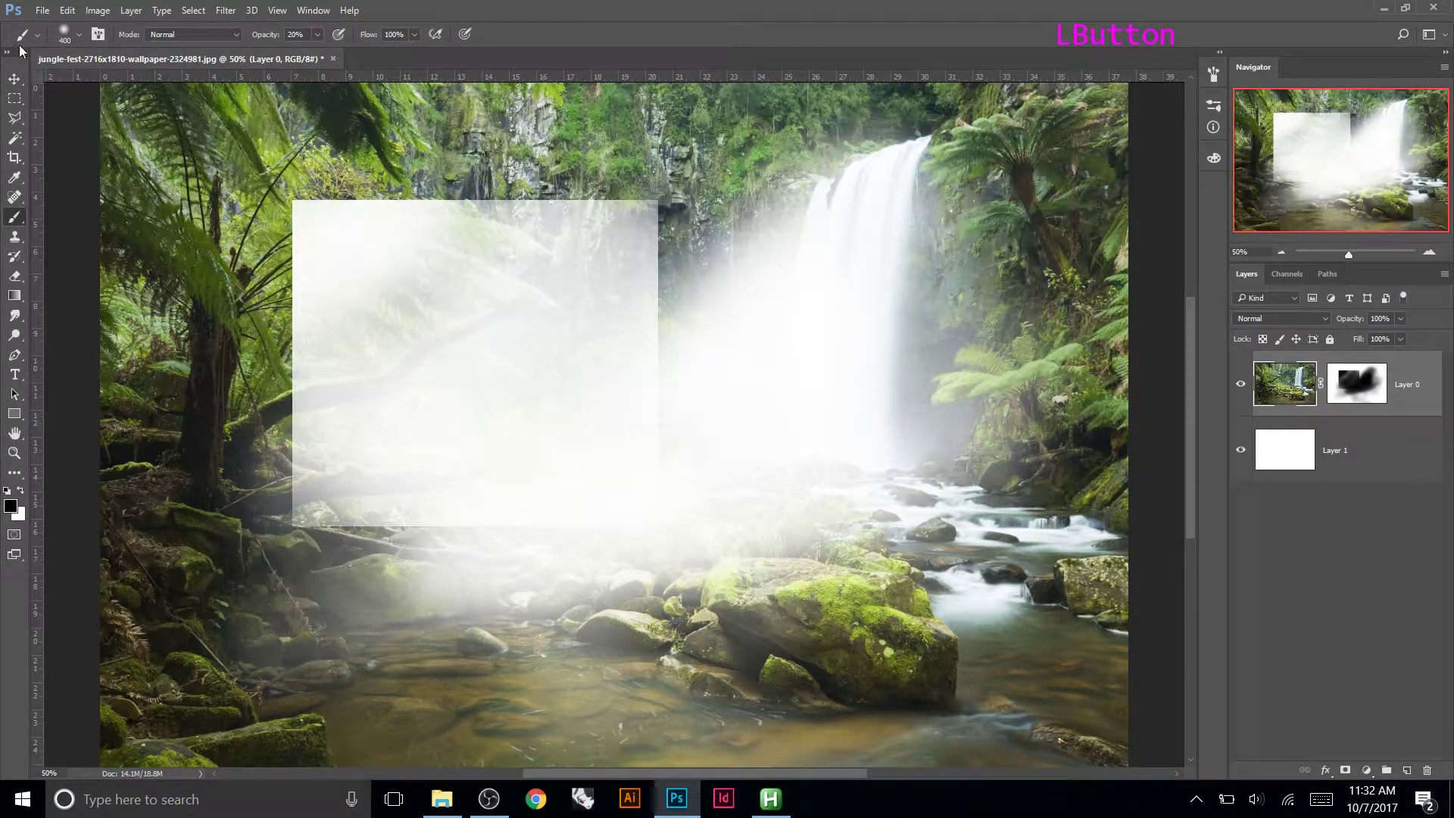
{"action": "left_click", "coordinate": [13, 80]}
{"action": "left_click_drag", "start_coordinate": [356, 273], "coordinate": [533, 247]}
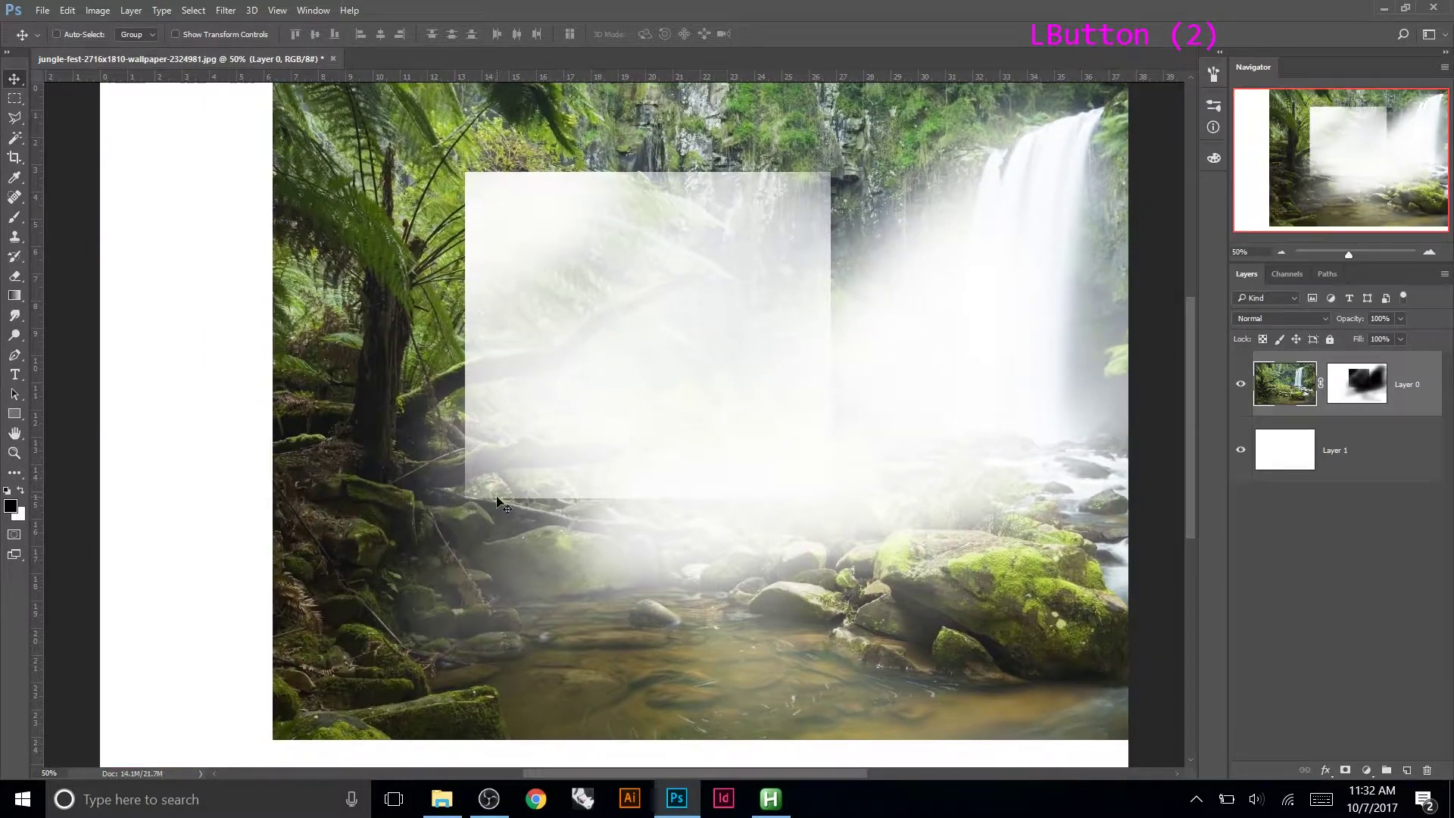
{"action": "left_click_drag", "start_coordinate": [512, 412], "coordinate": [393, 305]}
{"action": "left_click_drag", "start_coordinate": [685, 286], "coordinate": [536, 379]}
{"action": "left_click_drag", "start_coordinate": [612, 330], "coordinate": [827, 300]}
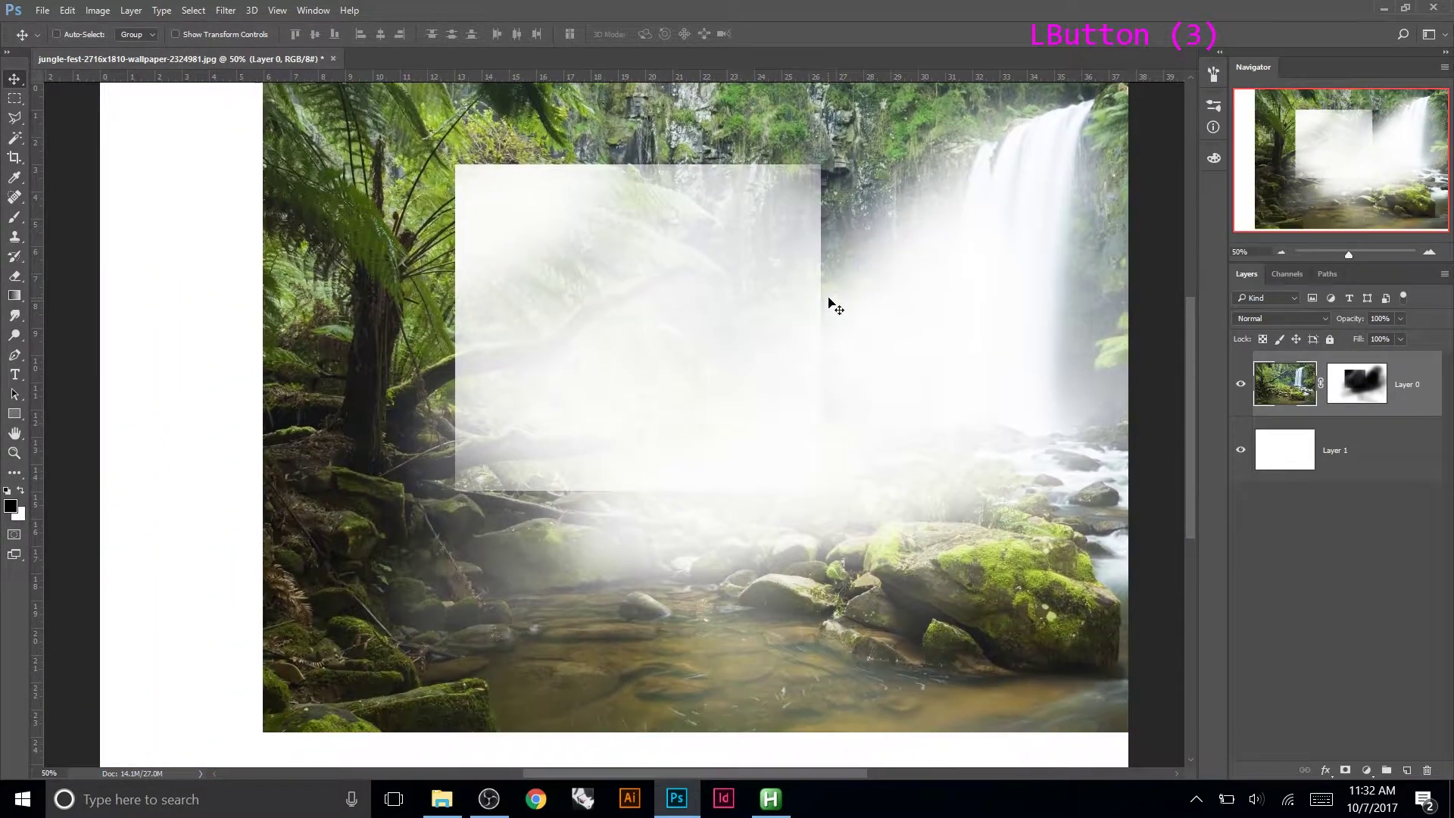
{"action": "left_click_drag", "start_coordinate": [854, 361], "coordinate": [824, 337]}
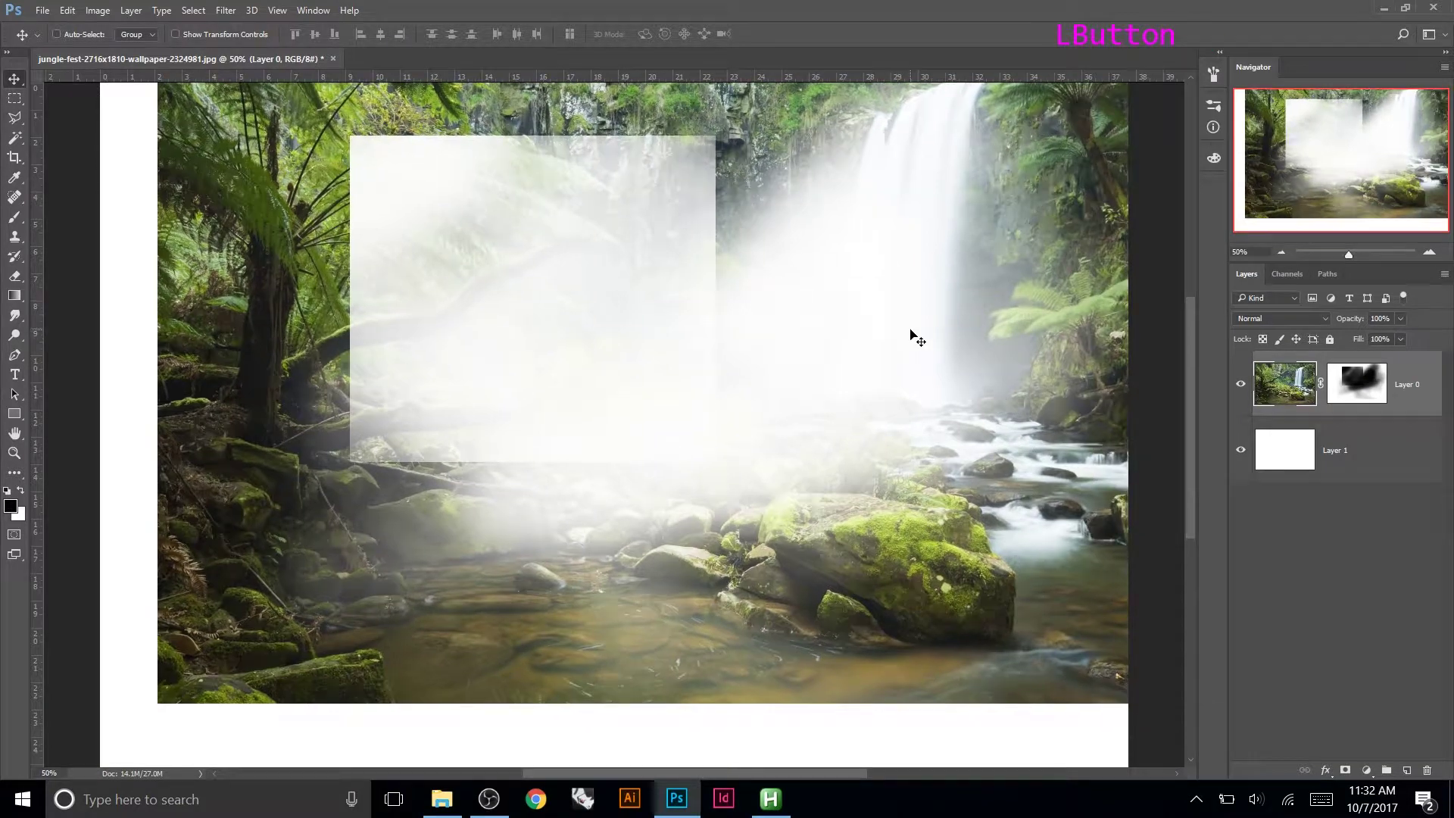
{"action": "key", "text": "ctrl+z"}
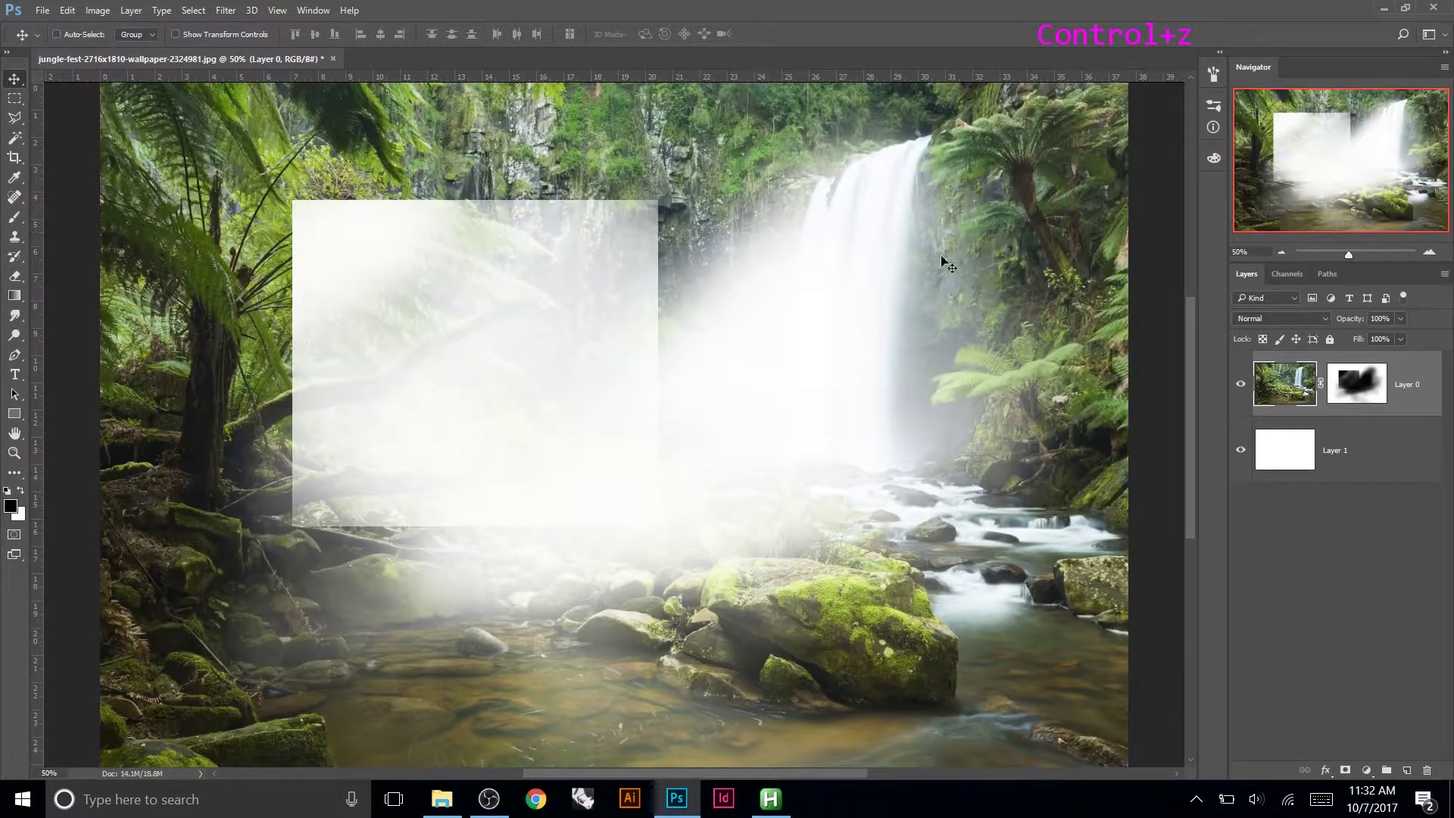
Unlink the mask from Layer 0, move only the photo beneath it, and undo the move.
{"action": "left_click", "coordinate": [1325, 385]}
{"action": "left_click", "coordinate": [1301, 389]}
{"action": "left_click_drag", "start_coordinate": [318, 446], "coordinate": [736, 379]}
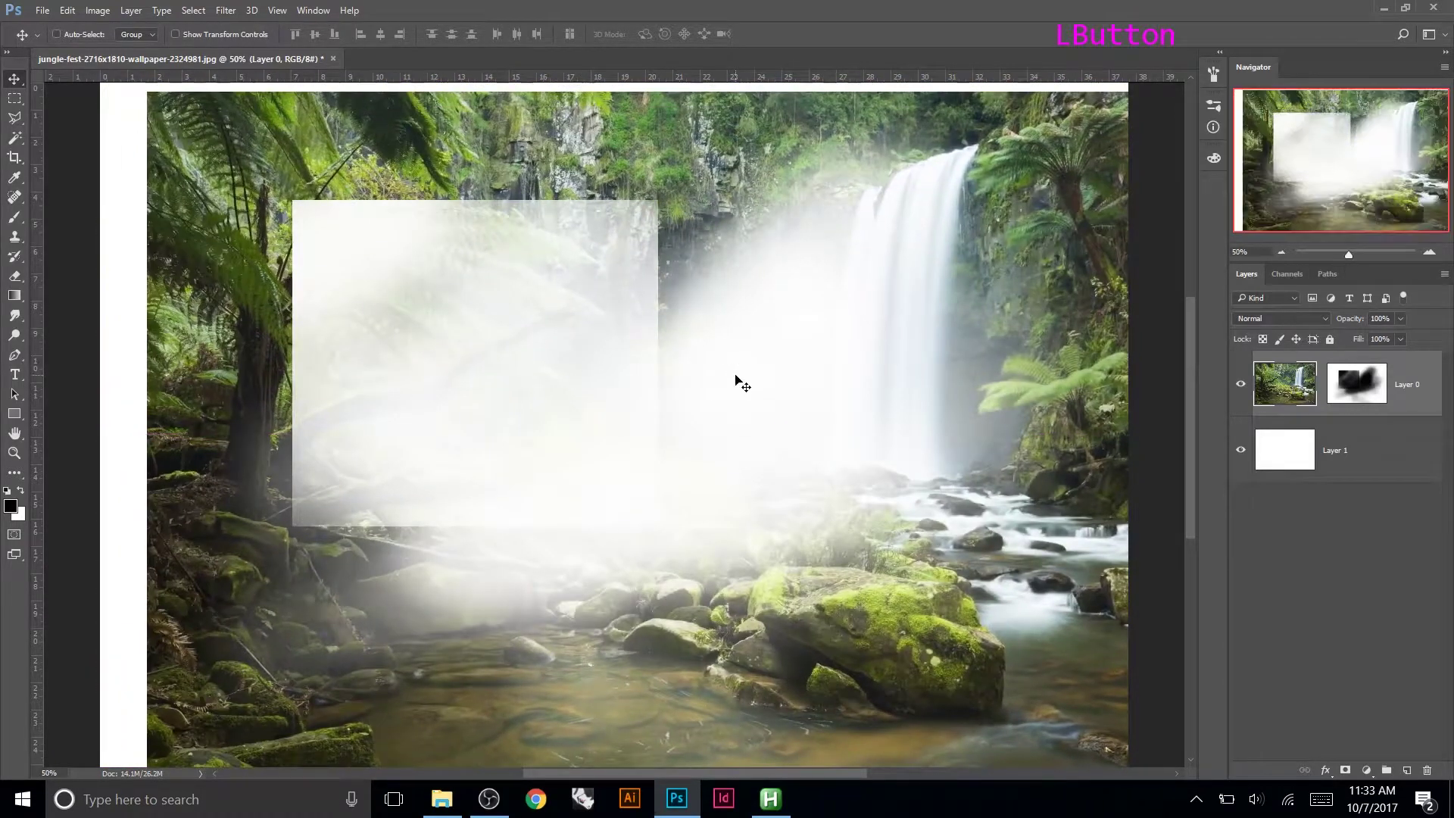
{"action": "key", "text": "ctrl+z"}
Delete the layer mask from Layer 0 without applying it.
{"action": "left_click", "coordinate": [1358, 383]}
{"action": "right_click", "coordinate": [1357, 384]}
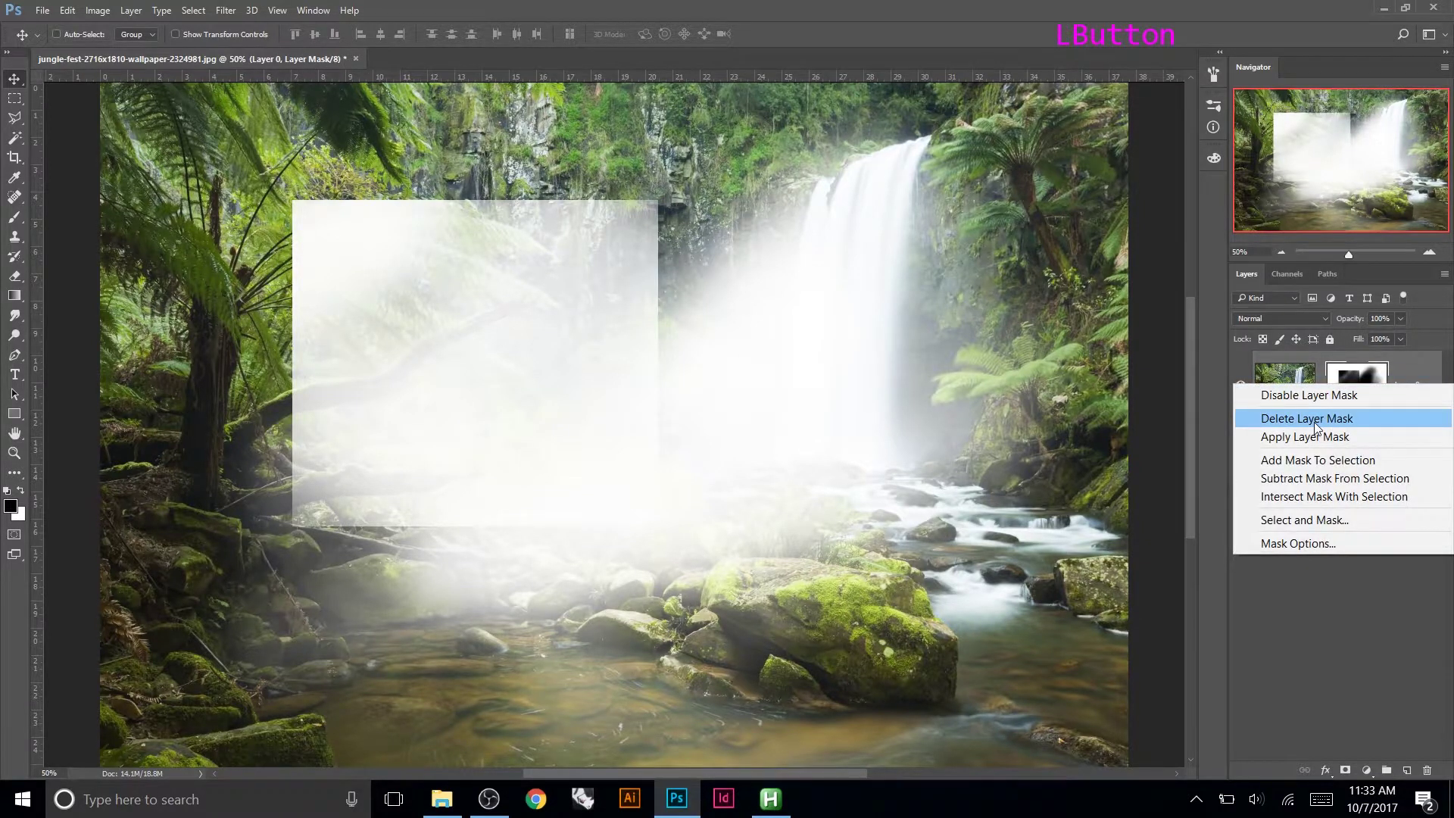
{"action": "left_click", "coordinate": [1309, 419]}
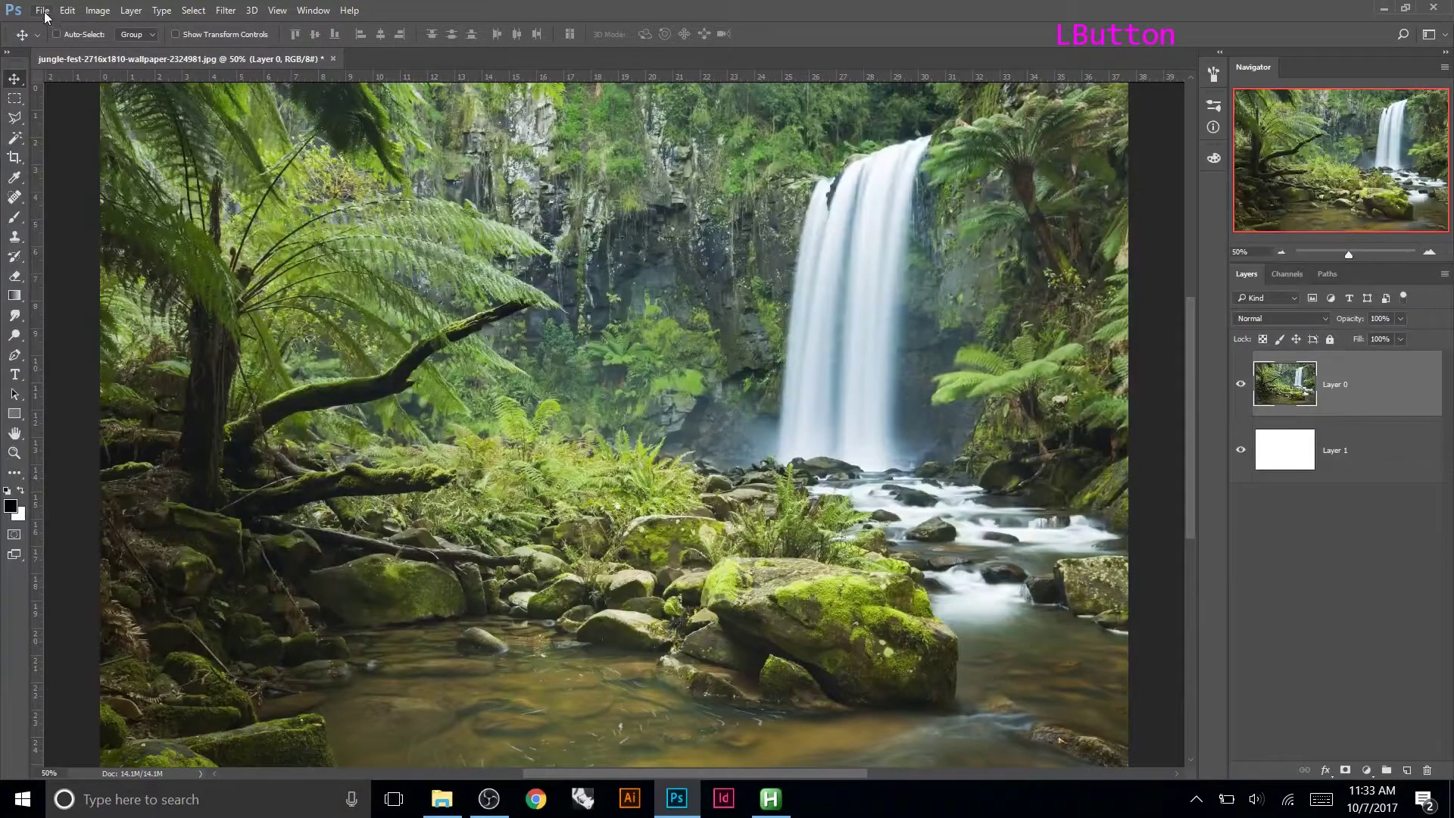
Place the cut-out image of the man in the brown jacket as an embedded layer above Layer 0.
{"action": "left_click", "coordinate": [43, 11]}
{"action": "left_click", "coordinate": [92, 364]}
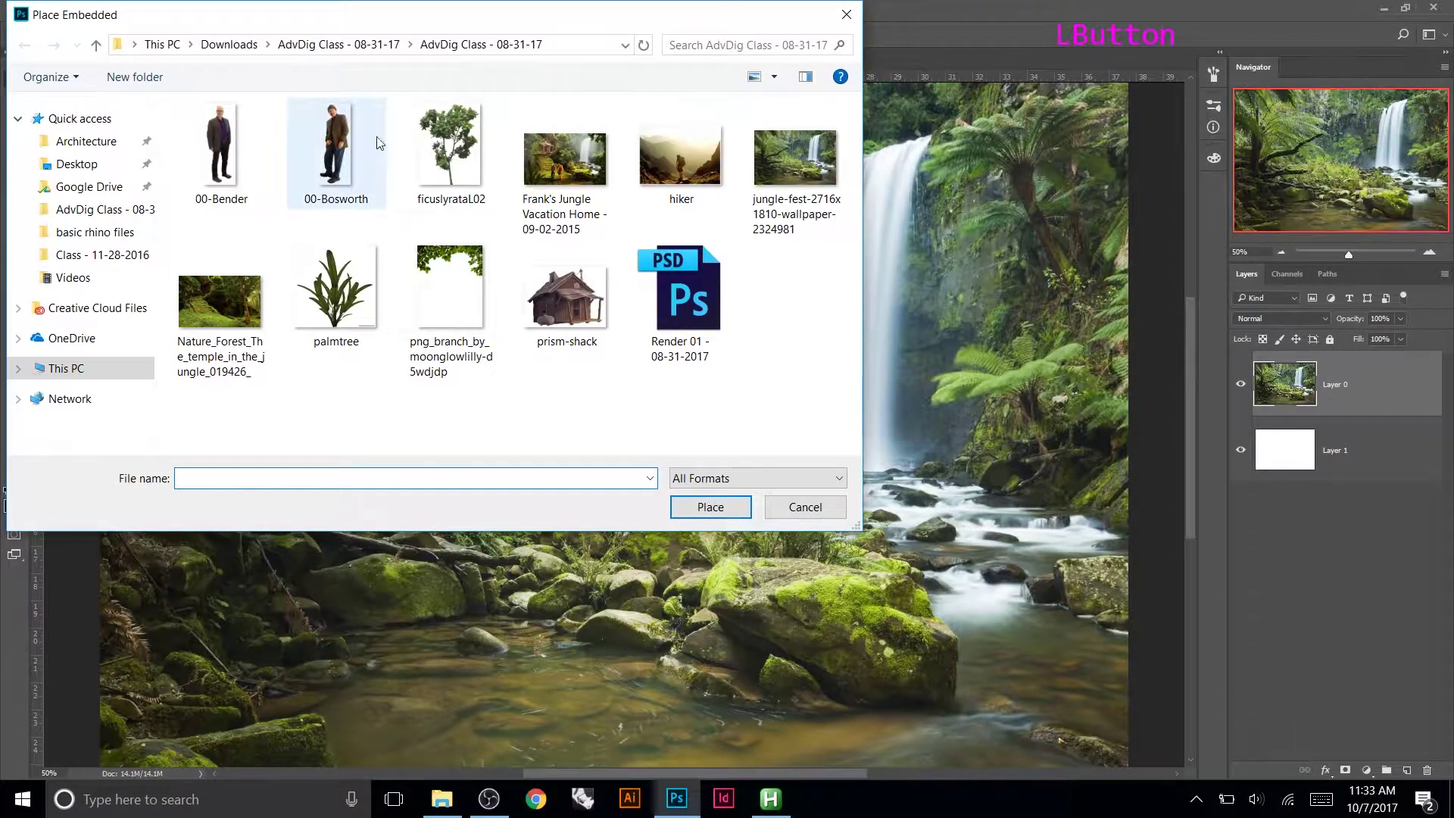
{"action": "left_click", "coordinate": [328, 168]}
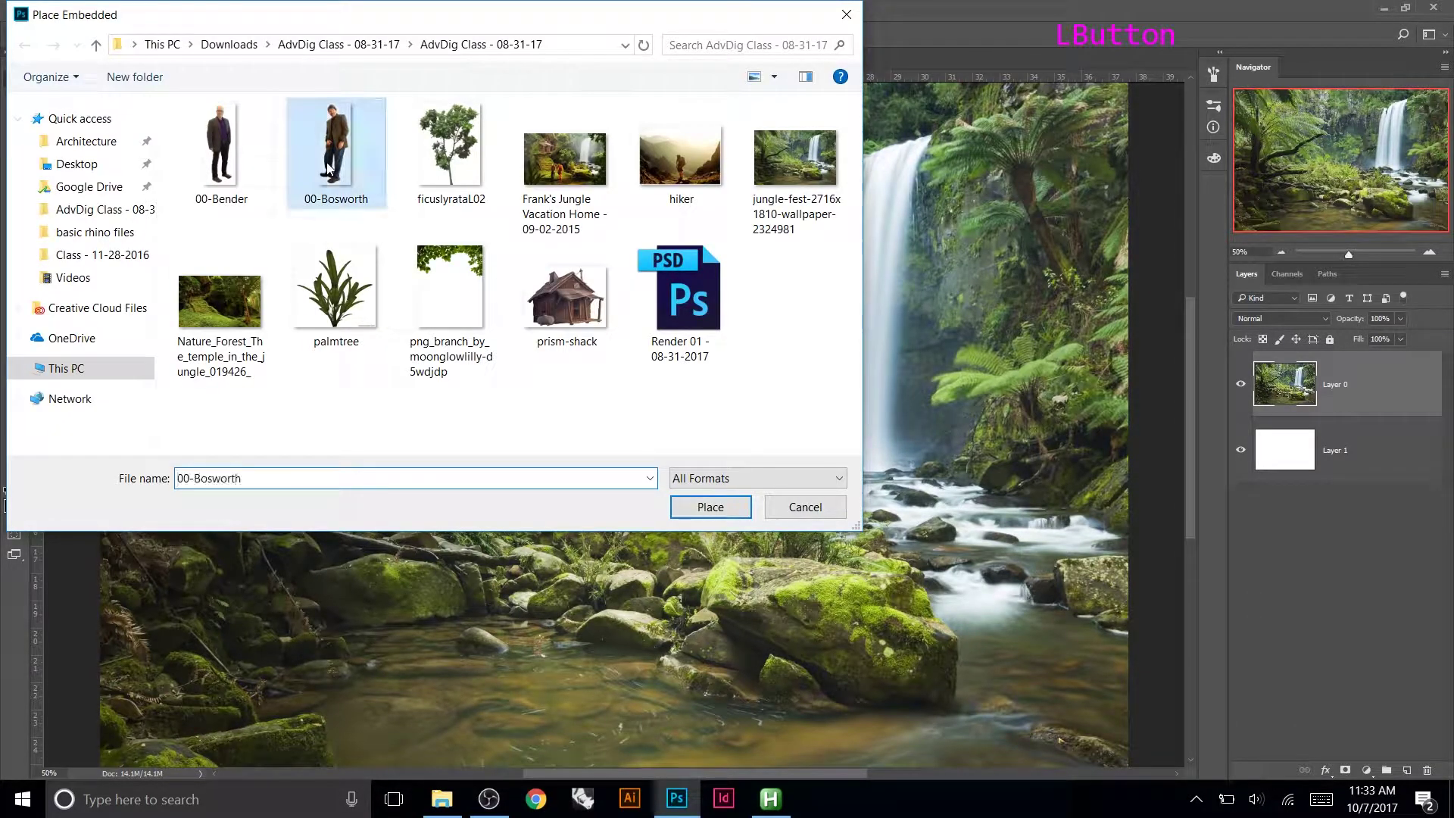
{"action": "left_click", "coordinate": [702, 503]}
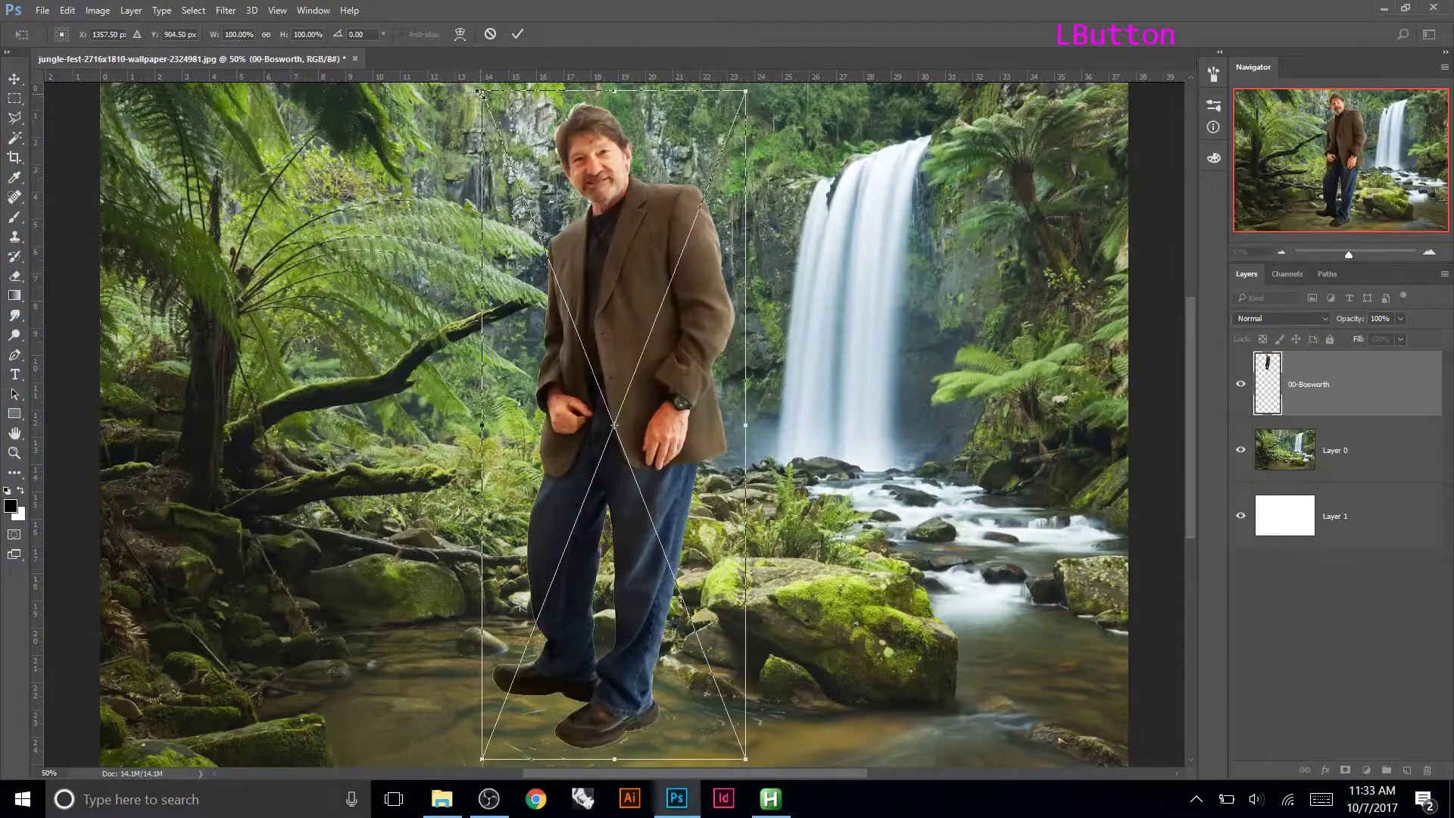
Scale the placed man proportionally to about 44% and stand him in front of the large mossy boulder.
{"action": "left_click_drag", "start_coordinate": [479, 91], "coordinate": [682, 452]}
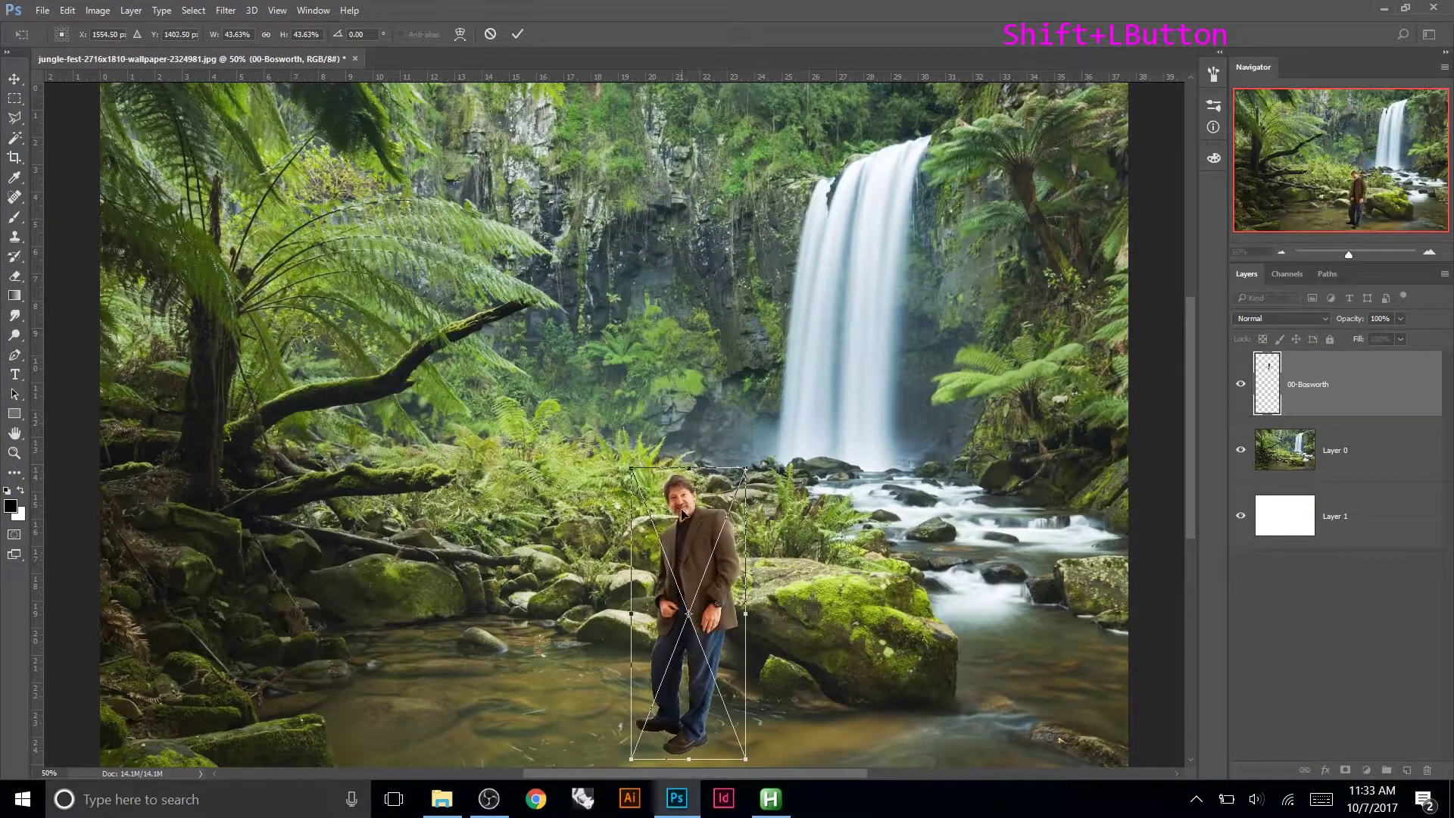
{"action": "left_click", "coordinate": [517, 33]}
{"action": "left_click_drag", "start_coordinate": [701, 610], "coordinate": [842, 576]}
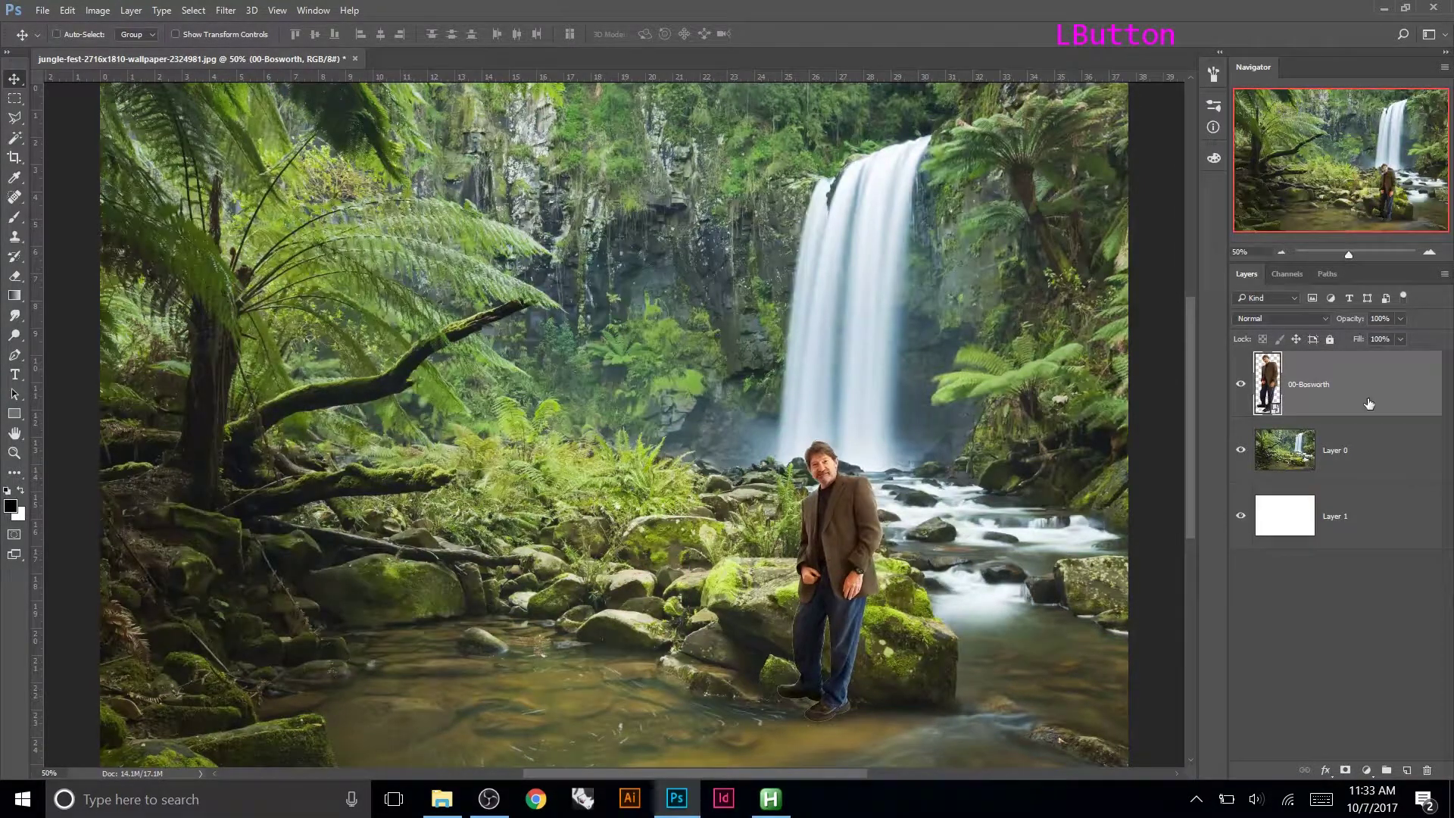
Try a reduced opacity on the man's layer, restore it to 100%, and add a white layer mask to it.
{"action": "left_click_drag", "start_coordinate": [1342, 319], "coordinate": [1327, 321]}
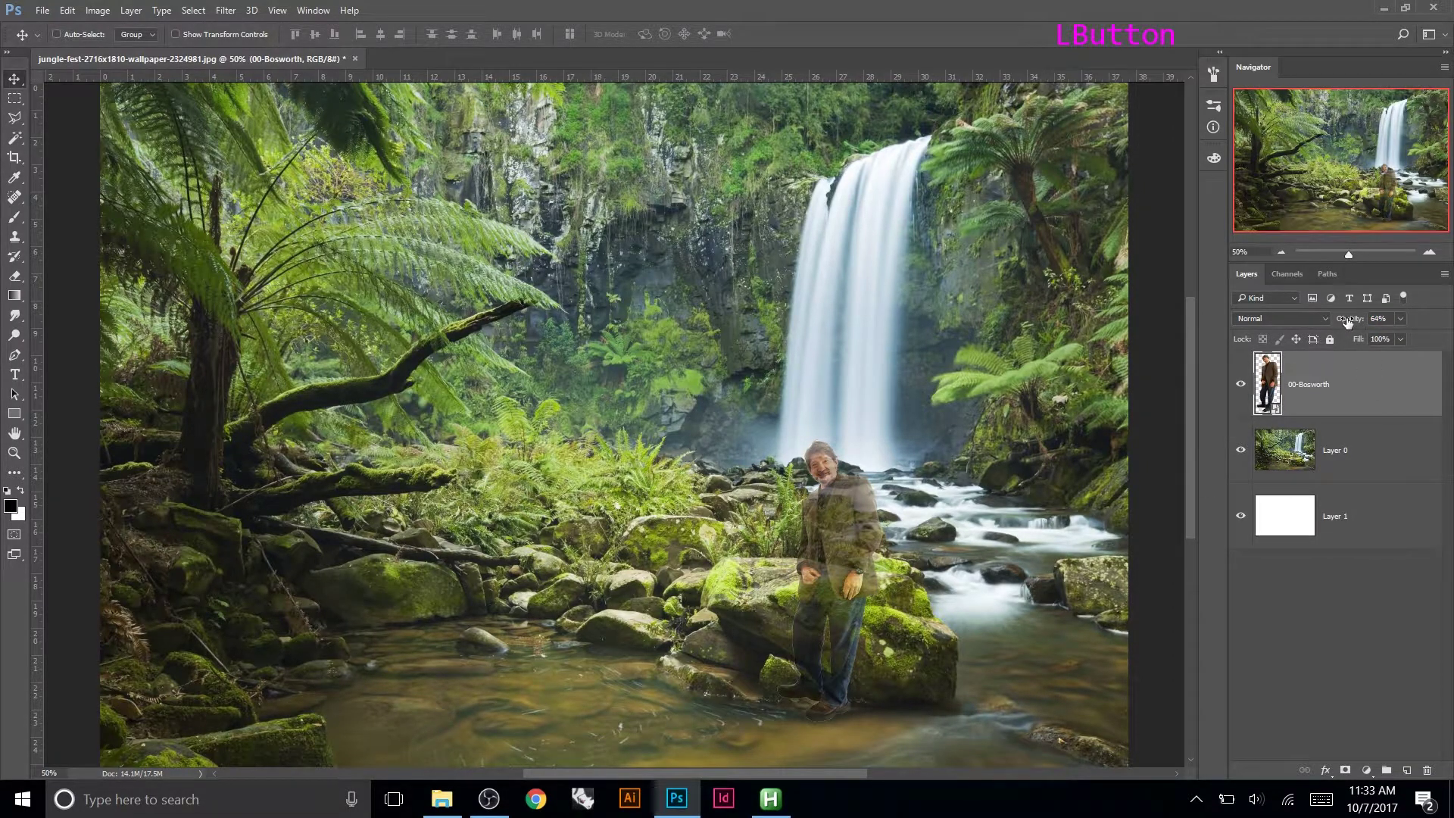
{"action": "left_click_drag", "start_coordinate": [1346, 321], "coordinate": [1452, 327]}
{"action": "left_click", "coordinate": [1346, 770]}
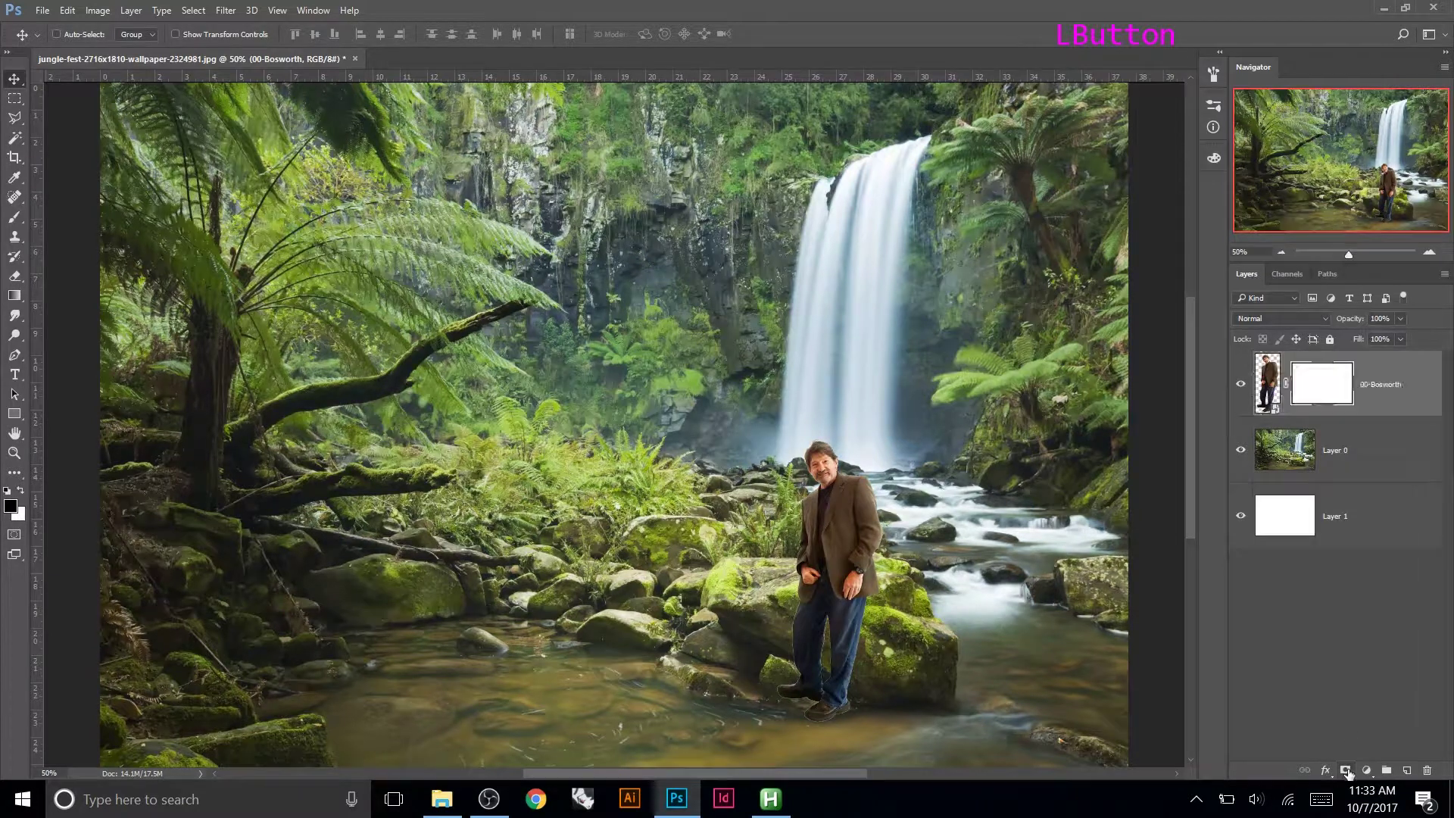
Inspect the foreground colour while the man's mask is active, keep black, and reset the default colours.
{"action": "left_click", "coordinate": [12, 507]}
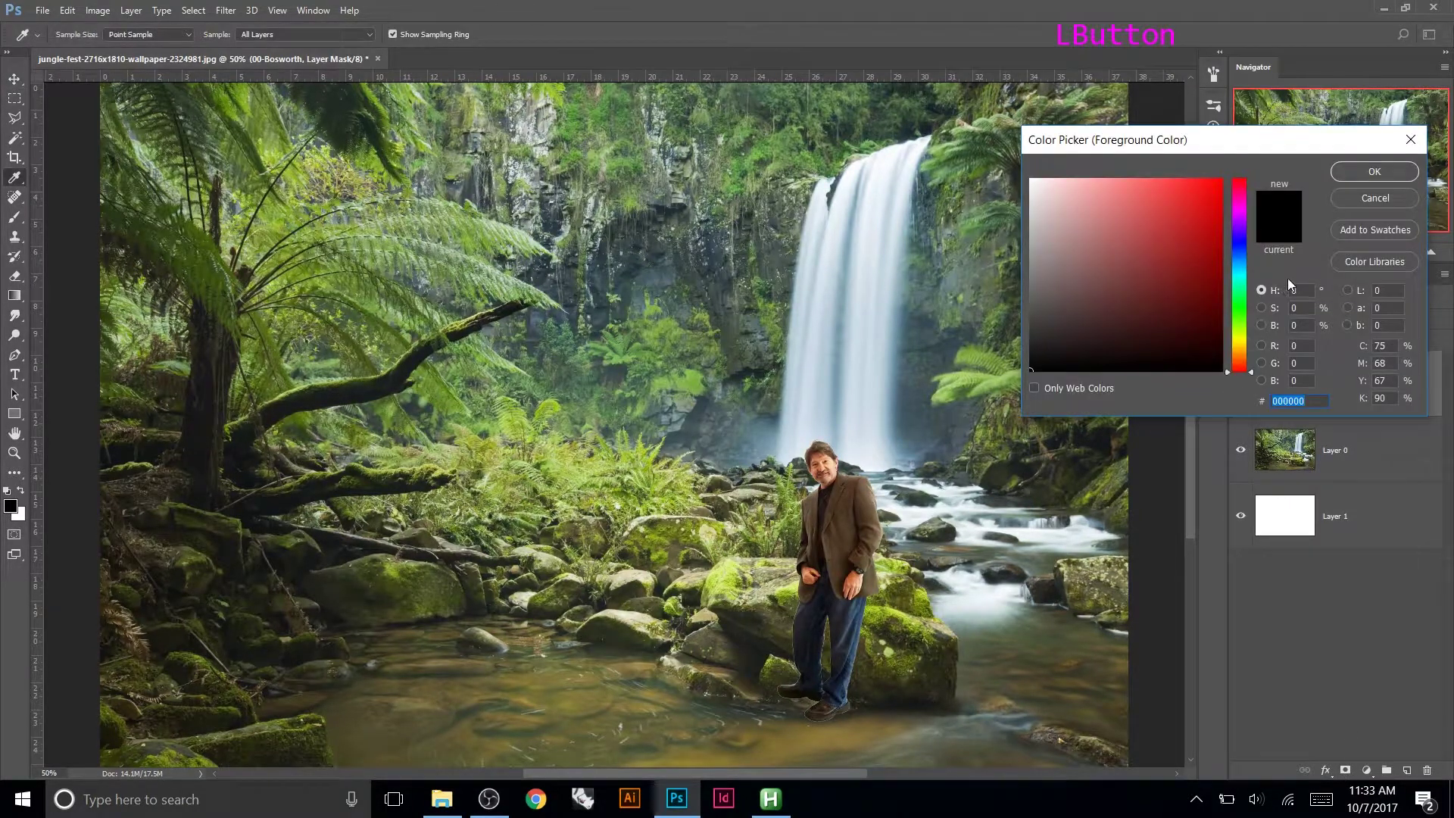
{"action": "left_click", "coordinate": [1353, 174]}
{"action": "key", "text": "x"}
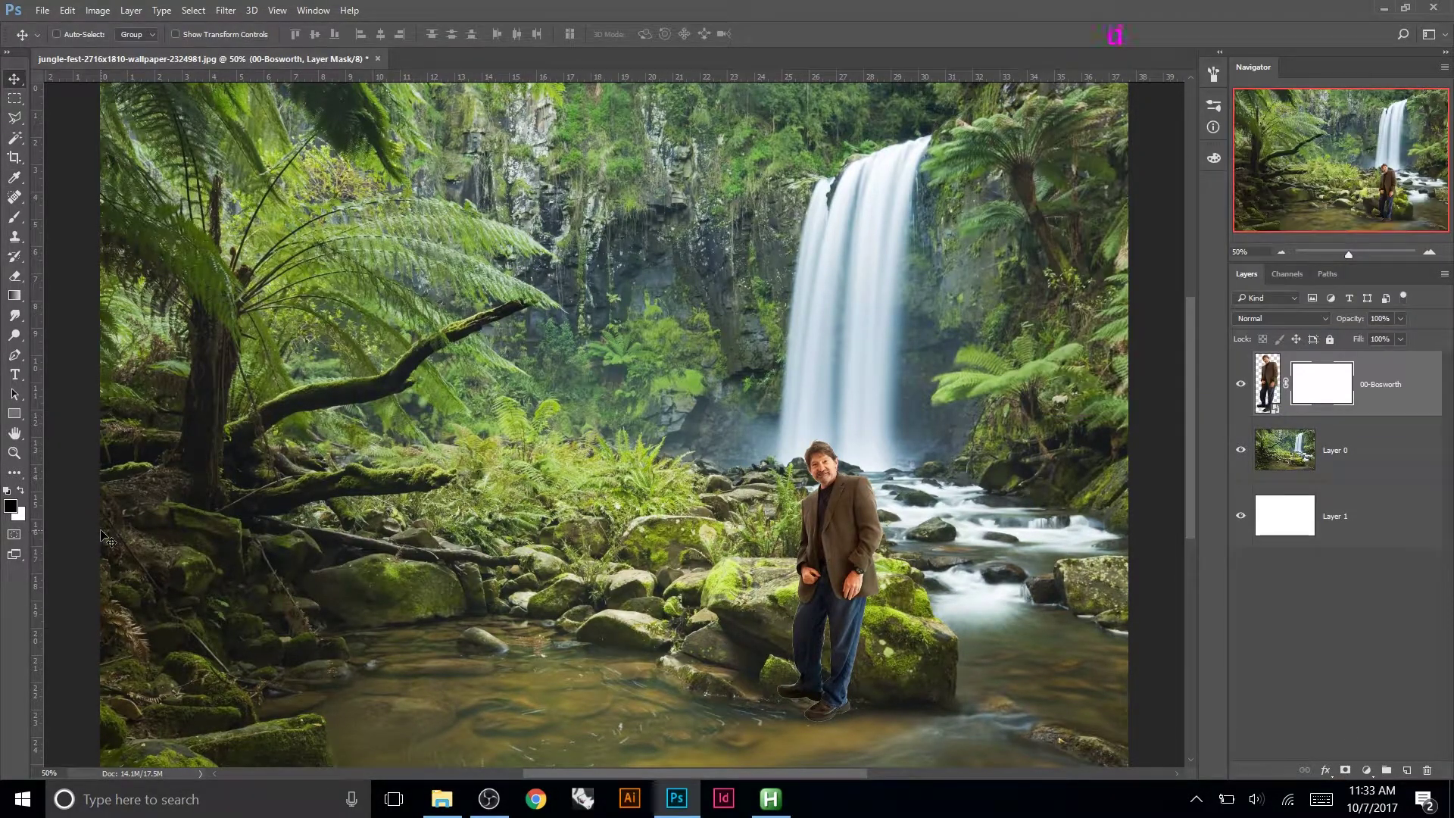
{"action": "key", "text": "d"}
Make the man's image active instead of its mask and set the foreground colour to bright red.
{"action": "left_click", "coordinate": [1270, 383]}
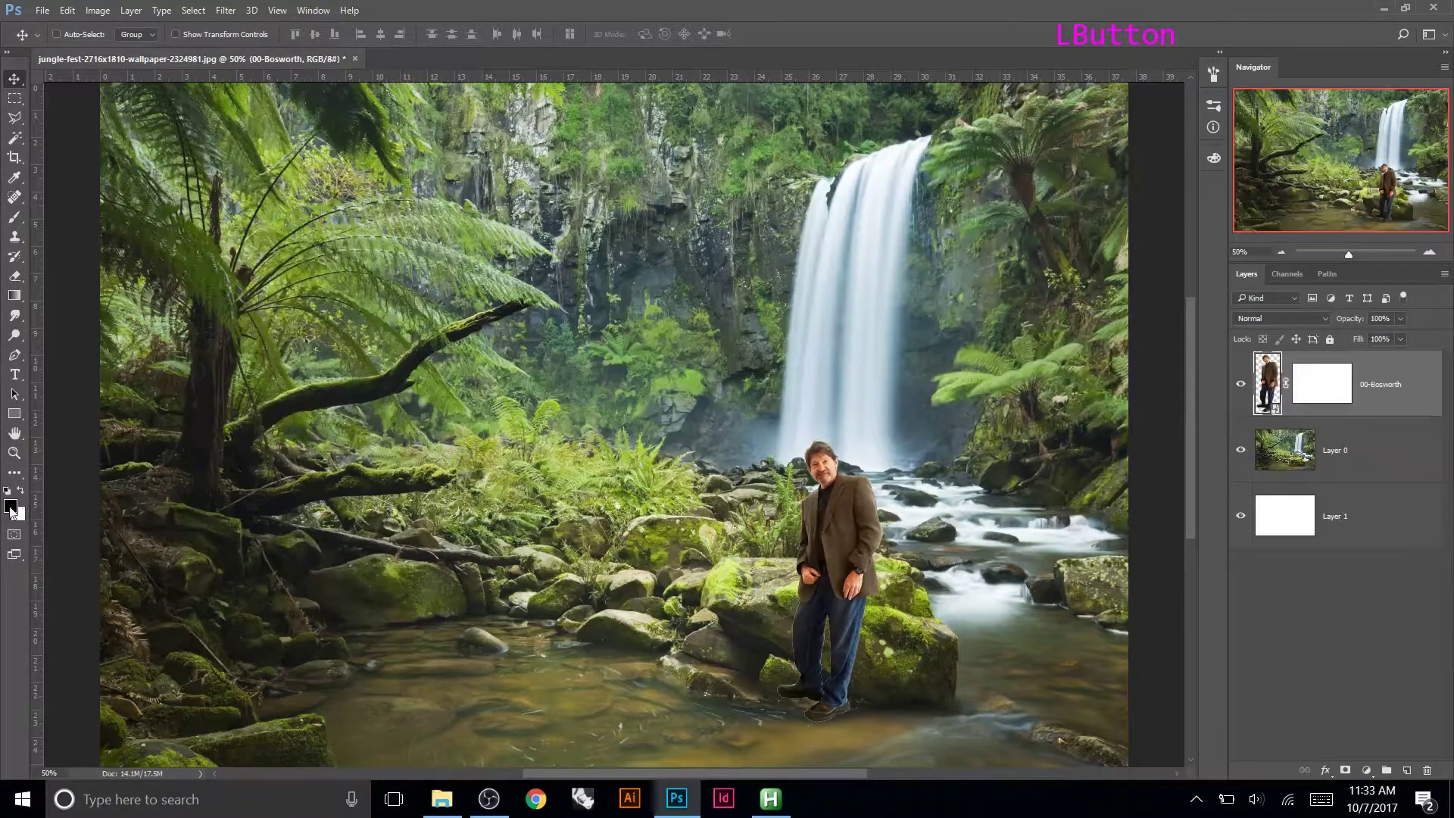
{"action": "left_click", "coordinate": [11, 506]}
{"action": "left_click_drag", "start_coordinate": [1143, 256], "coordinate": [1248, 171]}
{"action": "left_click", "coordinate": [1345, 179]}
Create a new layer on top and paint red across the ferns and waterfall, first at 20% and again at 100% brush opacity.
{"action": "left_click", "coordinate": [1406, 765]}
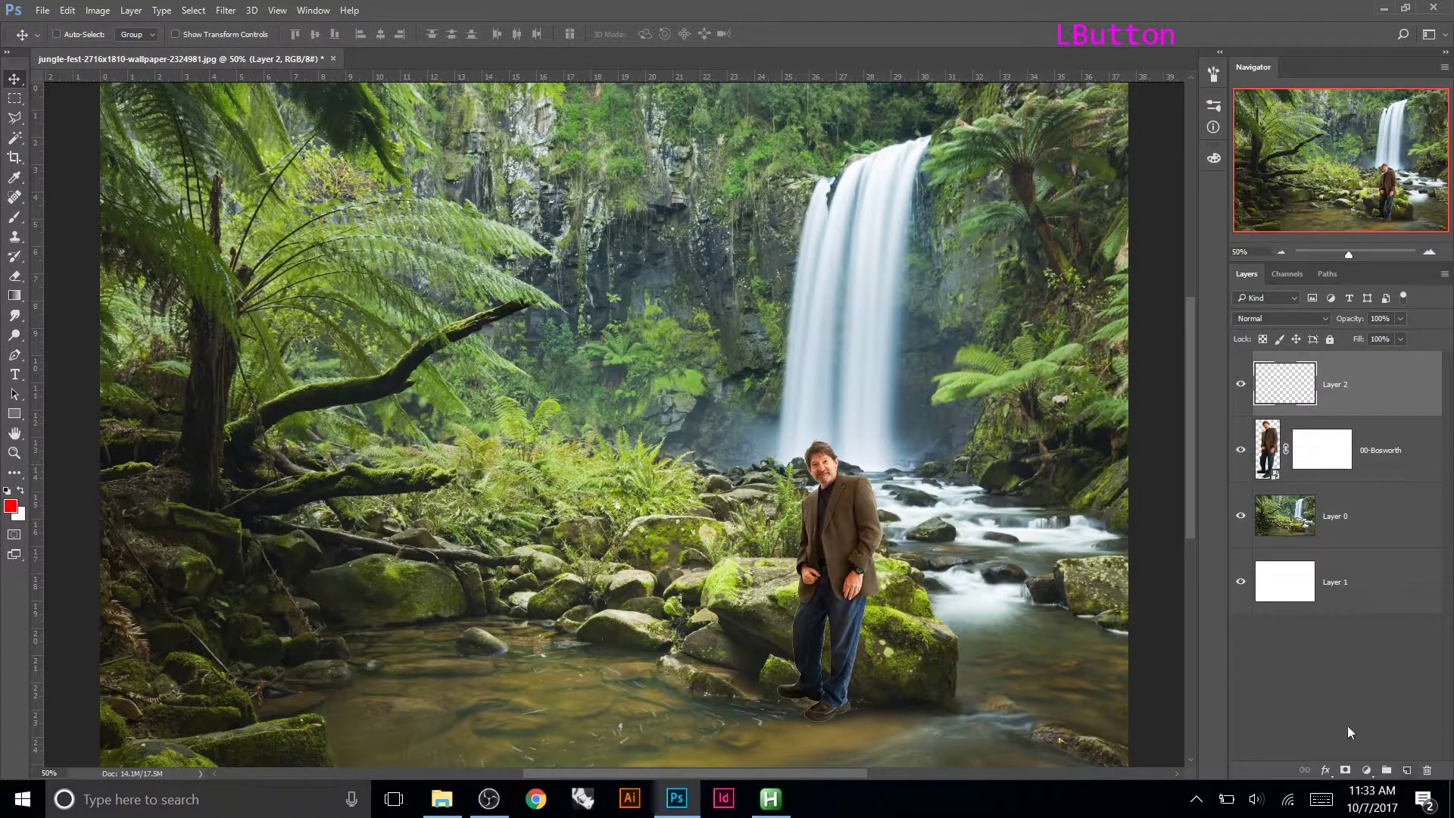
{"action": "key", "text": "b"}
{"action": "left_click_drag", "start_coordinate": [439, 273], "coordinate": [593, 299]}
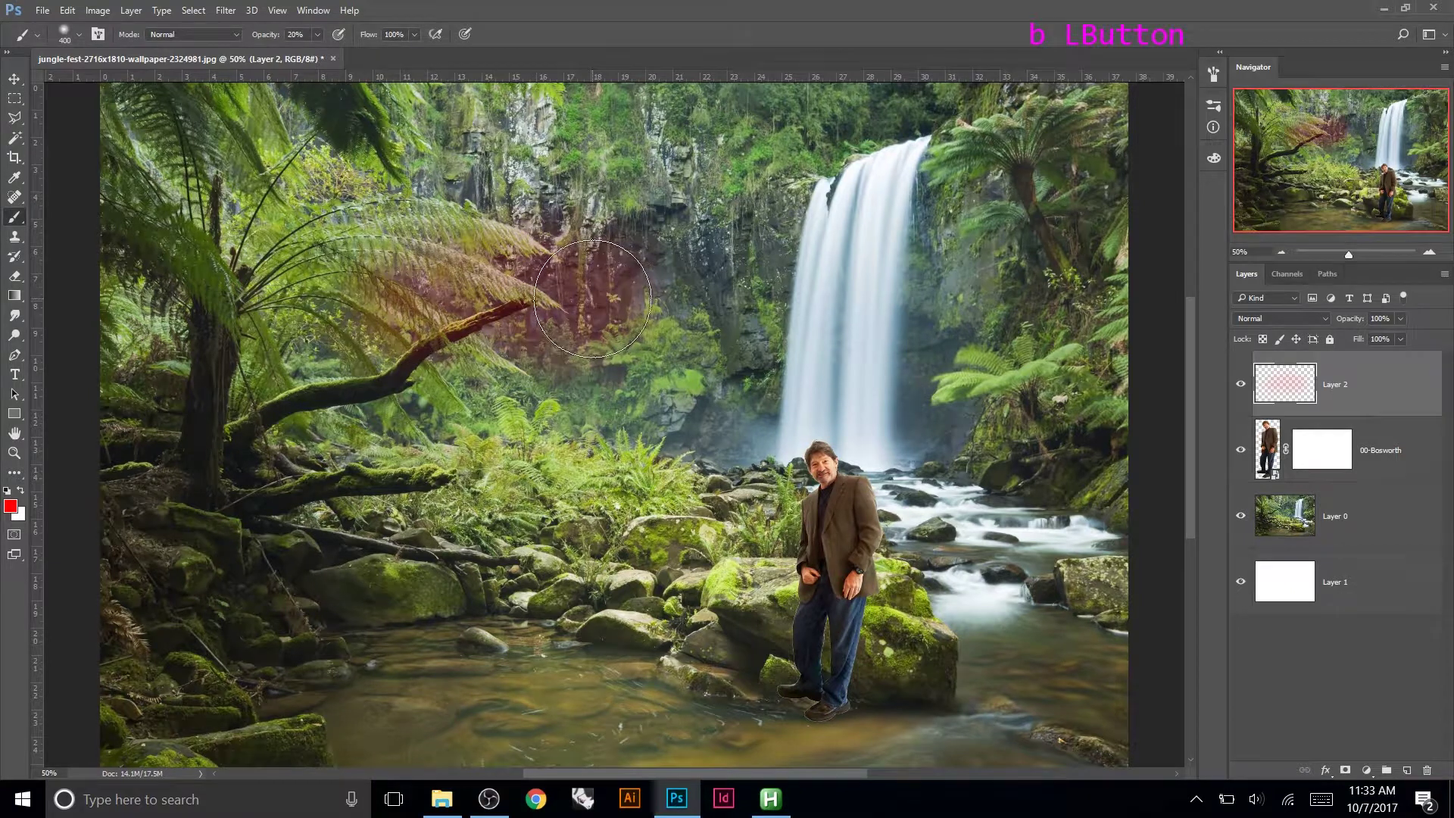
{"action": "key", "text": "0"}
{"action": "mouse_move", "coordinate": [404, 325]}
{"action": "left_mouse_down"}
{"action": "mouse_move", "coordinate": [727, 280]}
{"action": "mouse_move", "coordinate": [362, 330]}
{"action": "mouse_move", "coordinate": [828, 243]}
{"action": "left_mouse_up"}
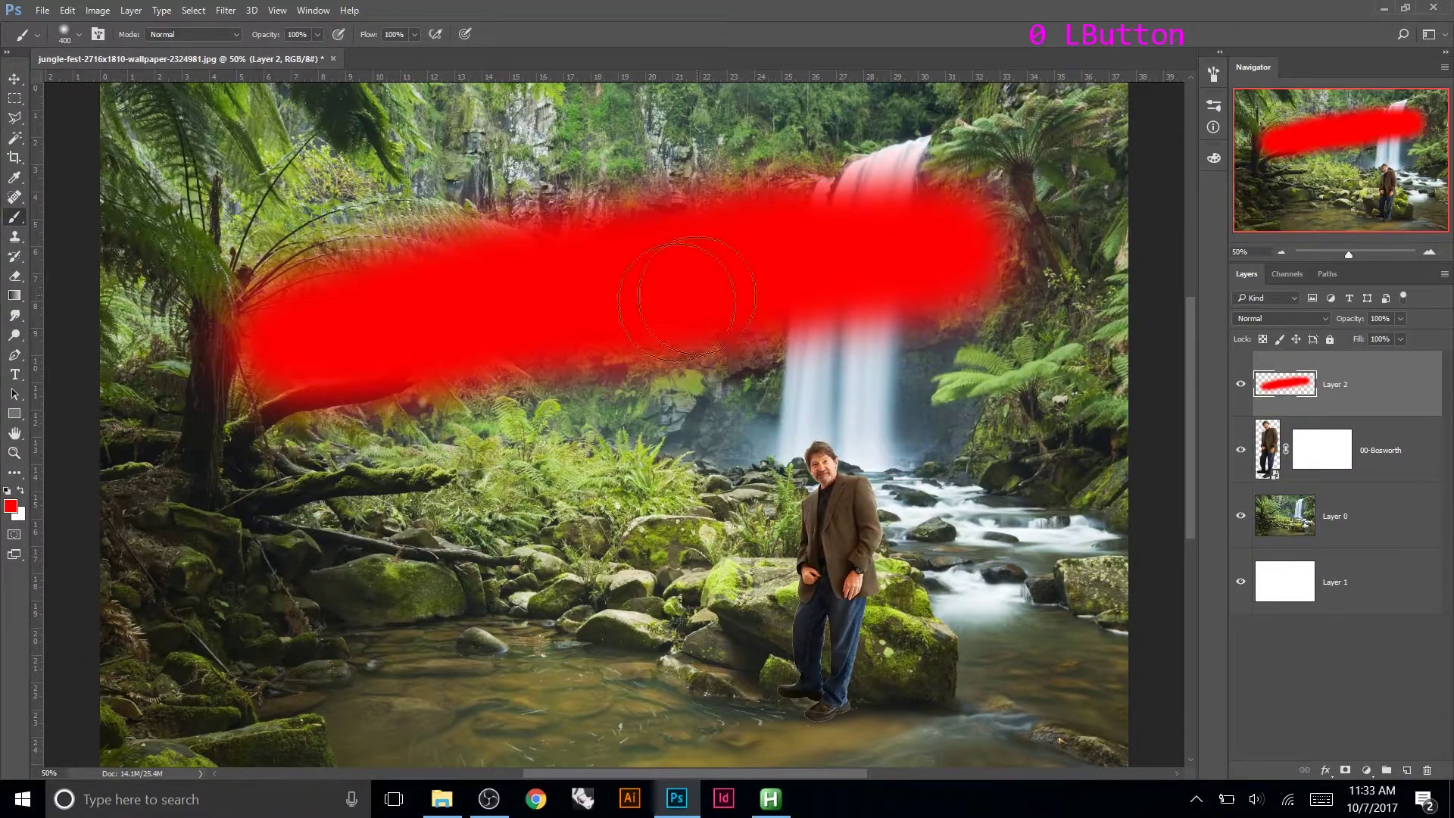
Paint a white stroke over the red one on the top layer and toggle that layer's visibility to compare.
{"action": "key", "text": "x"}
{"action": "mouse_move", "coordinate": [363, 346]}
{"action": "left_mouse_down"}
{"action": "mouse_move", "coordinate": [795, 315]}
{"action": "mouse_move", "coordinate": [552, 338]}
{"action": "mouse_move", "coordinate": [648, 334]}
{"action": "left_mouse_up"}
{"action": "left_click", "coordinate": [1240, 384]}
{"action": "left_click", "coordinate": [1240, 384]}
{"action": "left_click", "coordinate": [1241, 384]}
{"action": "left_click", "coordinate": [1241, 384]}
Delete the top layer holding the red and white test strokes.
{"action": "left_click", "coordinate": [1371, 378]}
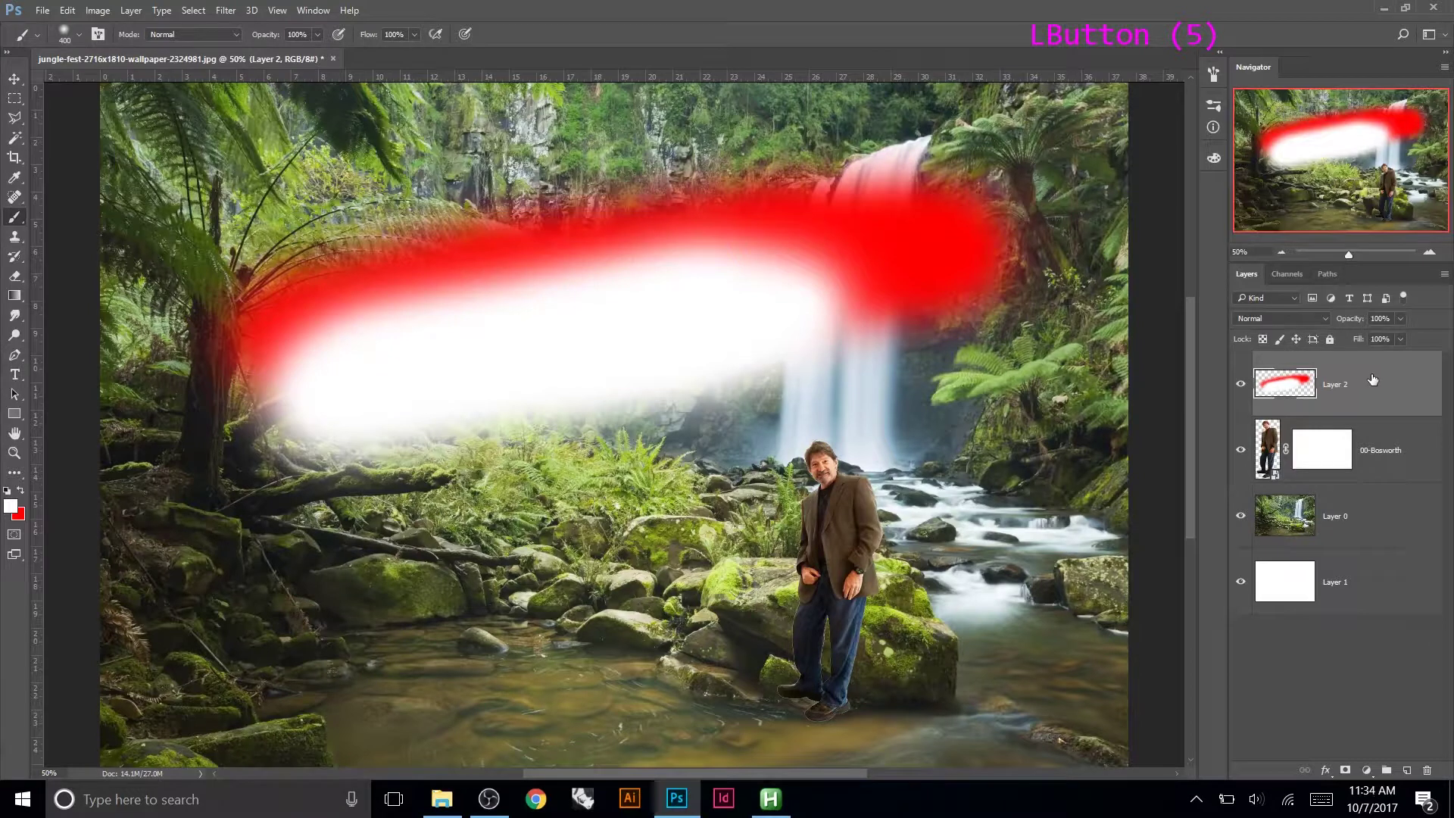
{"action": "key", "text": "Delete"}
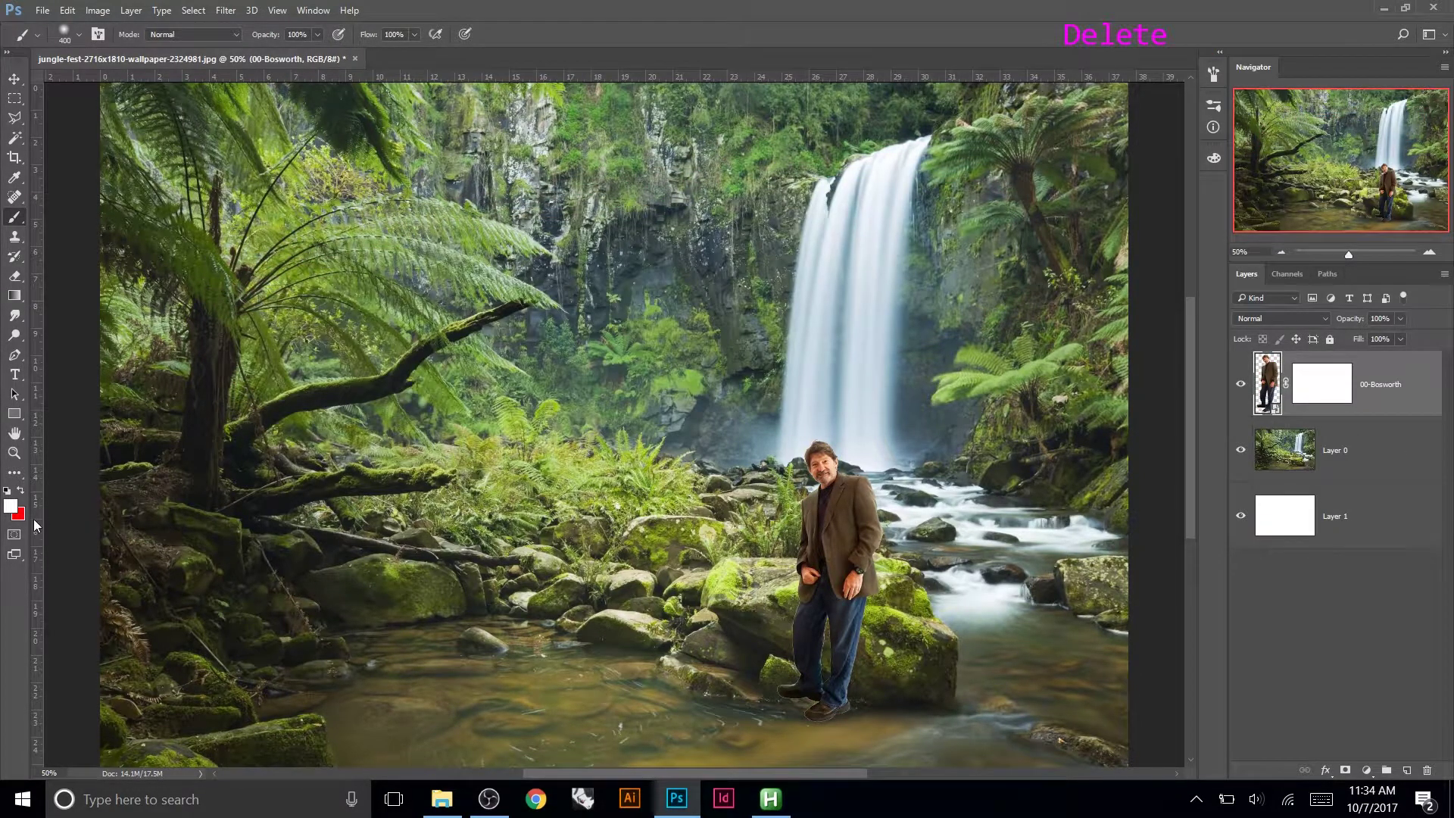
Swap the foreground and background colours, reset them to the default black and white, and swap those several times.
{"action": "key", "text": "x"}
{"action": "key", "text": "x"}
{"action": "key", "text": "x"}
{"action": "key", "text": "x"}
{"action": "key", "text": "x"}
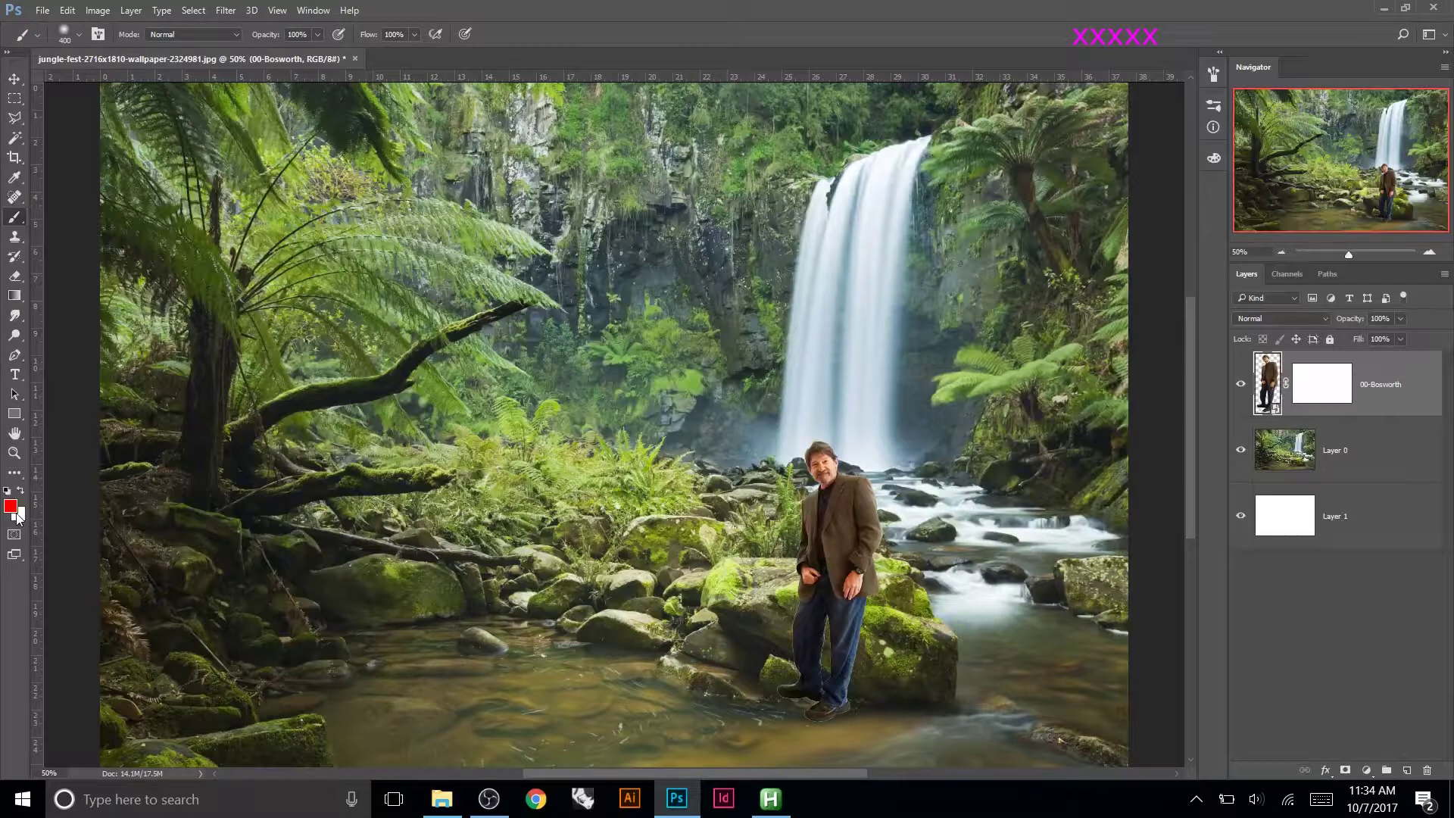
{"action": "key", "text": "d"}
{"action": "key", "text": "x"}
{"action": "key", "text": "x"}
{"action": "key", "text": "x"}
{"action": "key", "text": "x"}
{"action": "key", "text": "x"}
{"action": "key", "text": "x"}
{"action": "key", "text": "x"}
{"action": "key", "text": "x"}
Delete the layer mask from the man's layer.
{"action": "left_click", "coordinate": [1319, 384]}
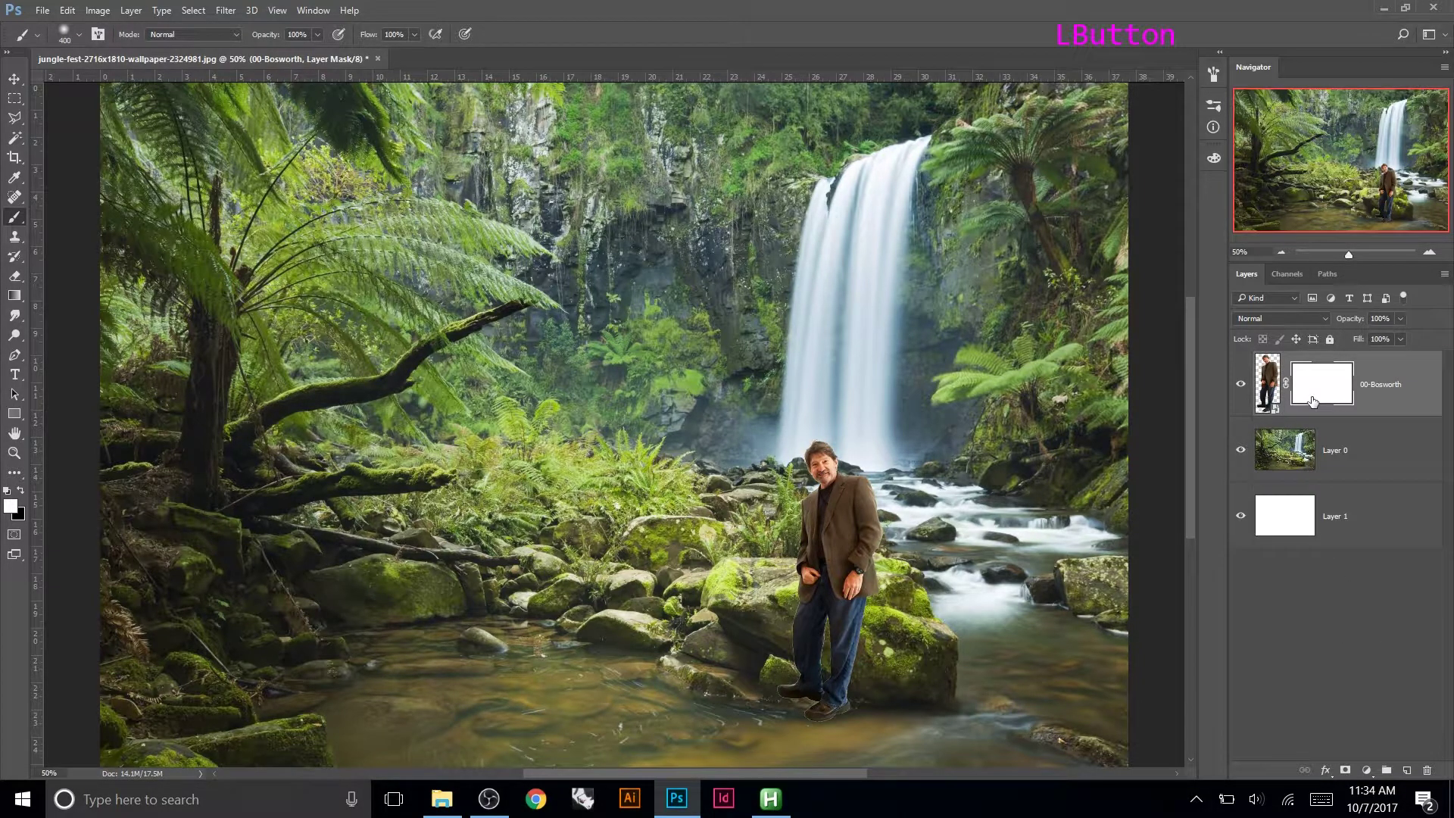
{"action": "right_click", "coordinate": [1321, 393]}
{"action": "left_click", "coordinate": [1303, 425]}
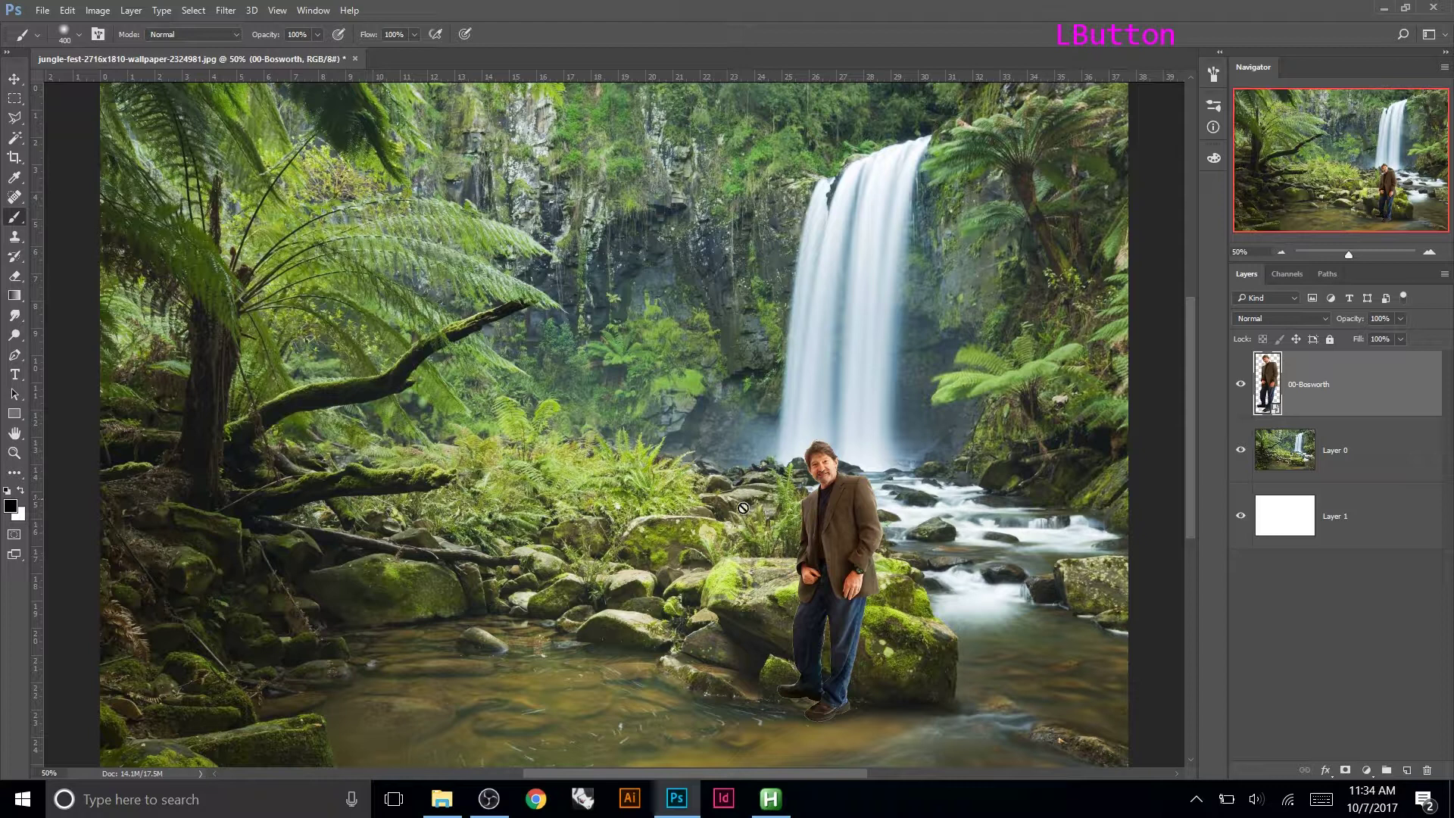
Try a rectangular marquee selection over the ferns and branch, and clear the selection.
{"action": "left_click", "coordinate": [14, 99]}
{"action": "left_click_drag", "start_coordinate": [238, 203], "coordinate": [615, 409]}
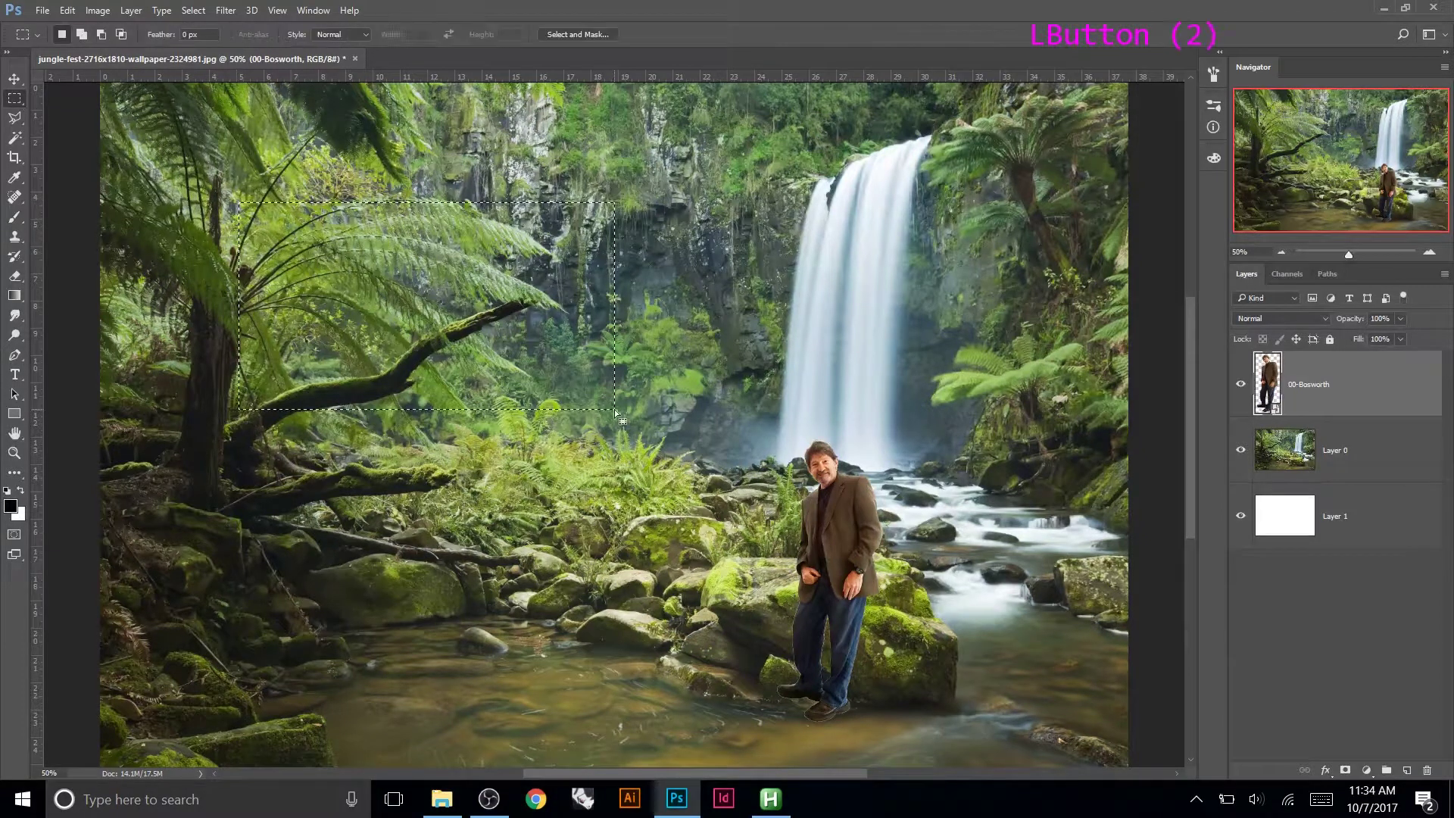
{"action": "key", "text": "ctrl+d"}
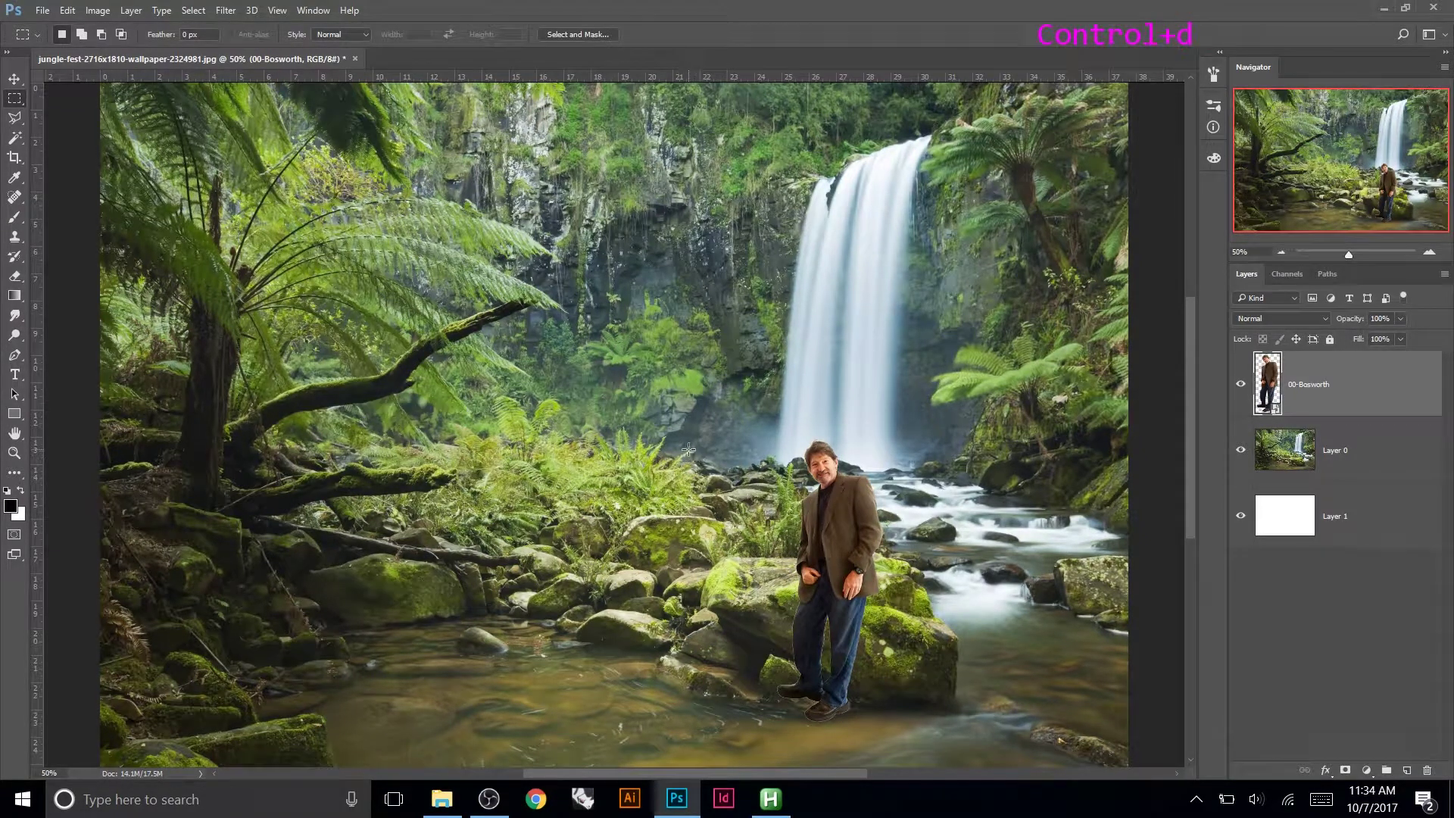
Toggle the man's layer off and on, and add a white layer mask to it.
{"action": "left_click", "coordinate": [1241, 384]}
{"action": "left_click", "coordinate": [1242, 385]}
{"action": "left_click", "coordinate": [1348, 770]}
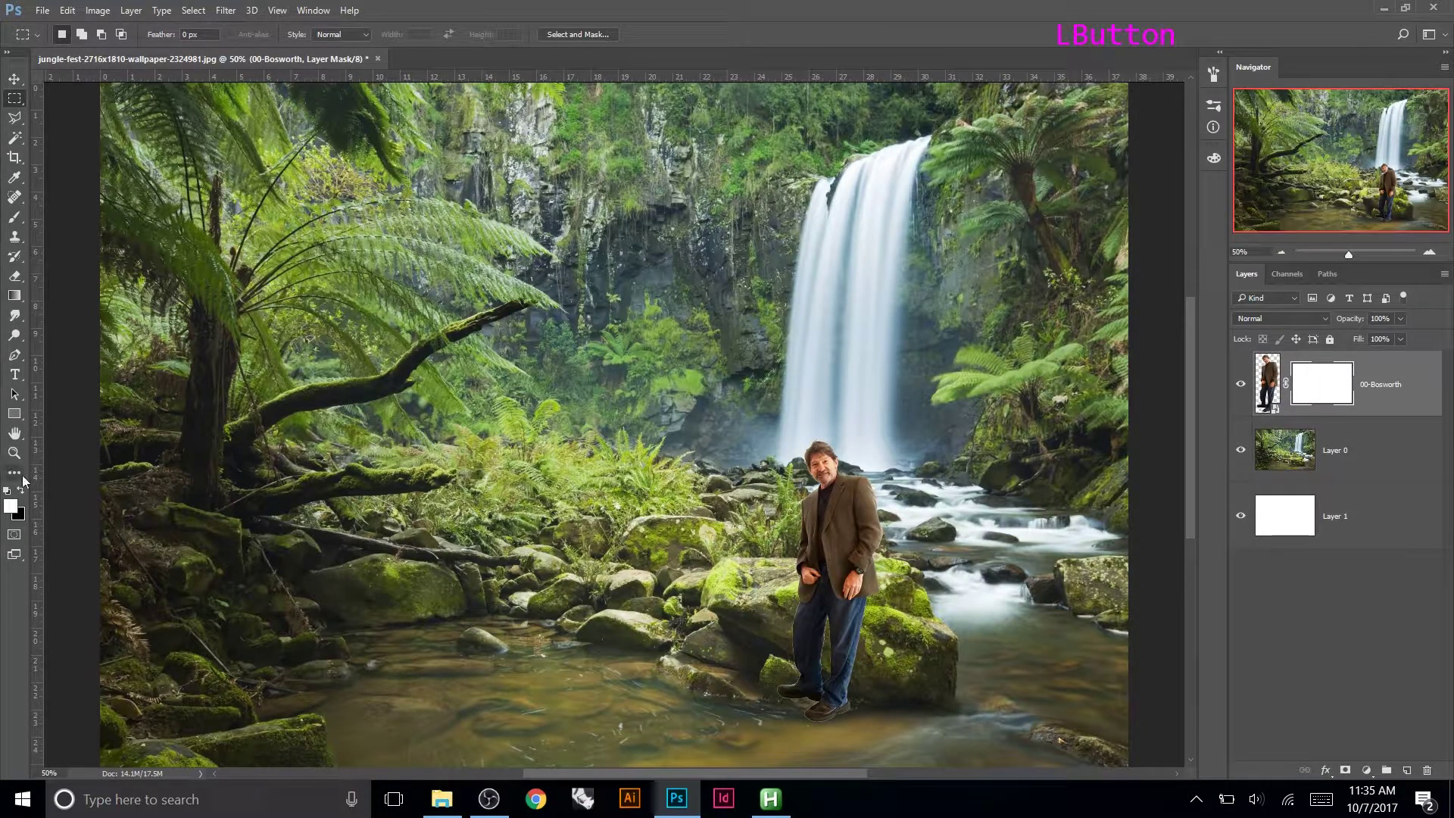
Paint black on the man's mask with a reduced soft brush to hide his legs and hands behind the mossy rock.
{"action": "key", "text": "x"}
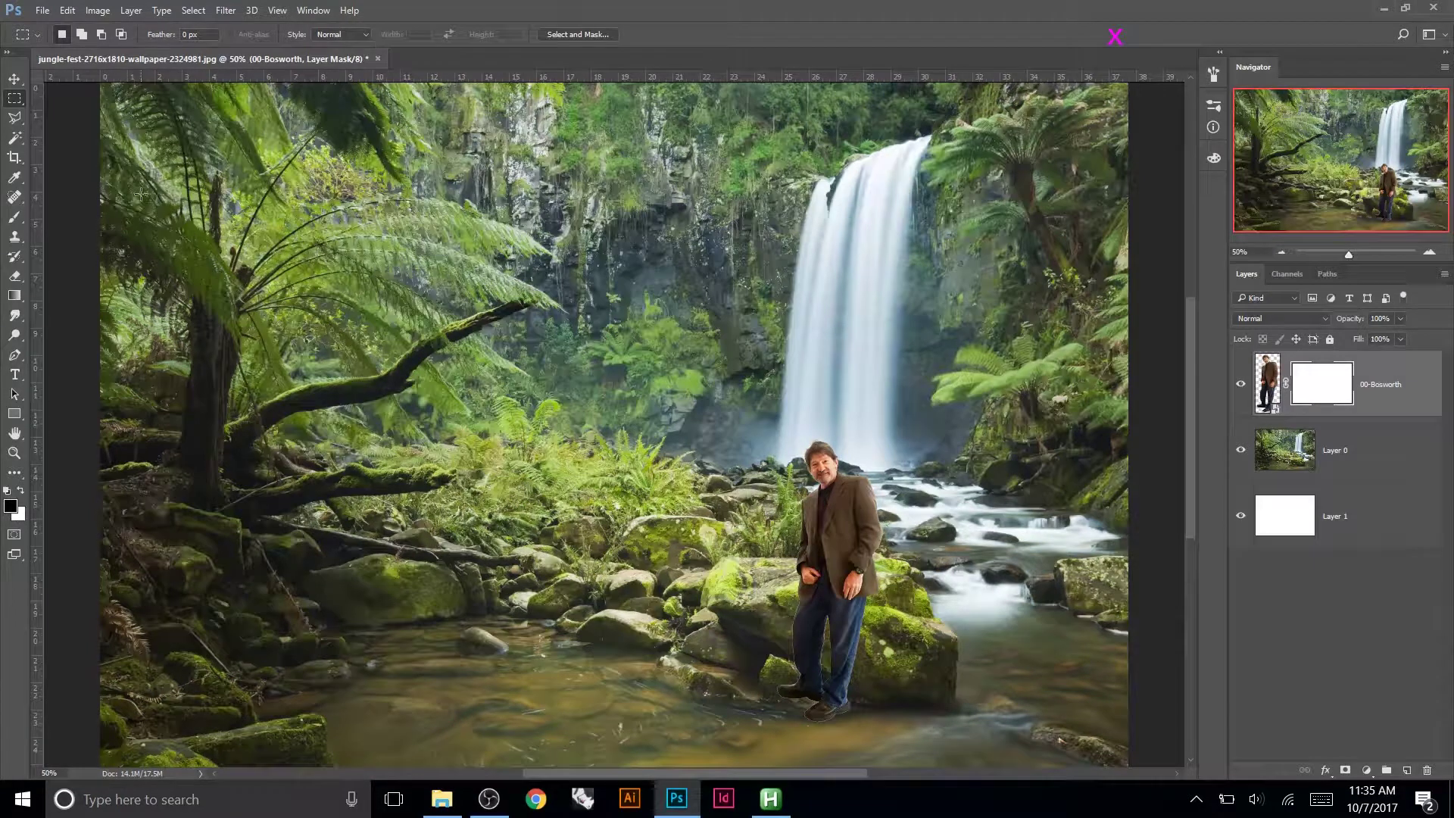
{"action": "key", "text": "b"}
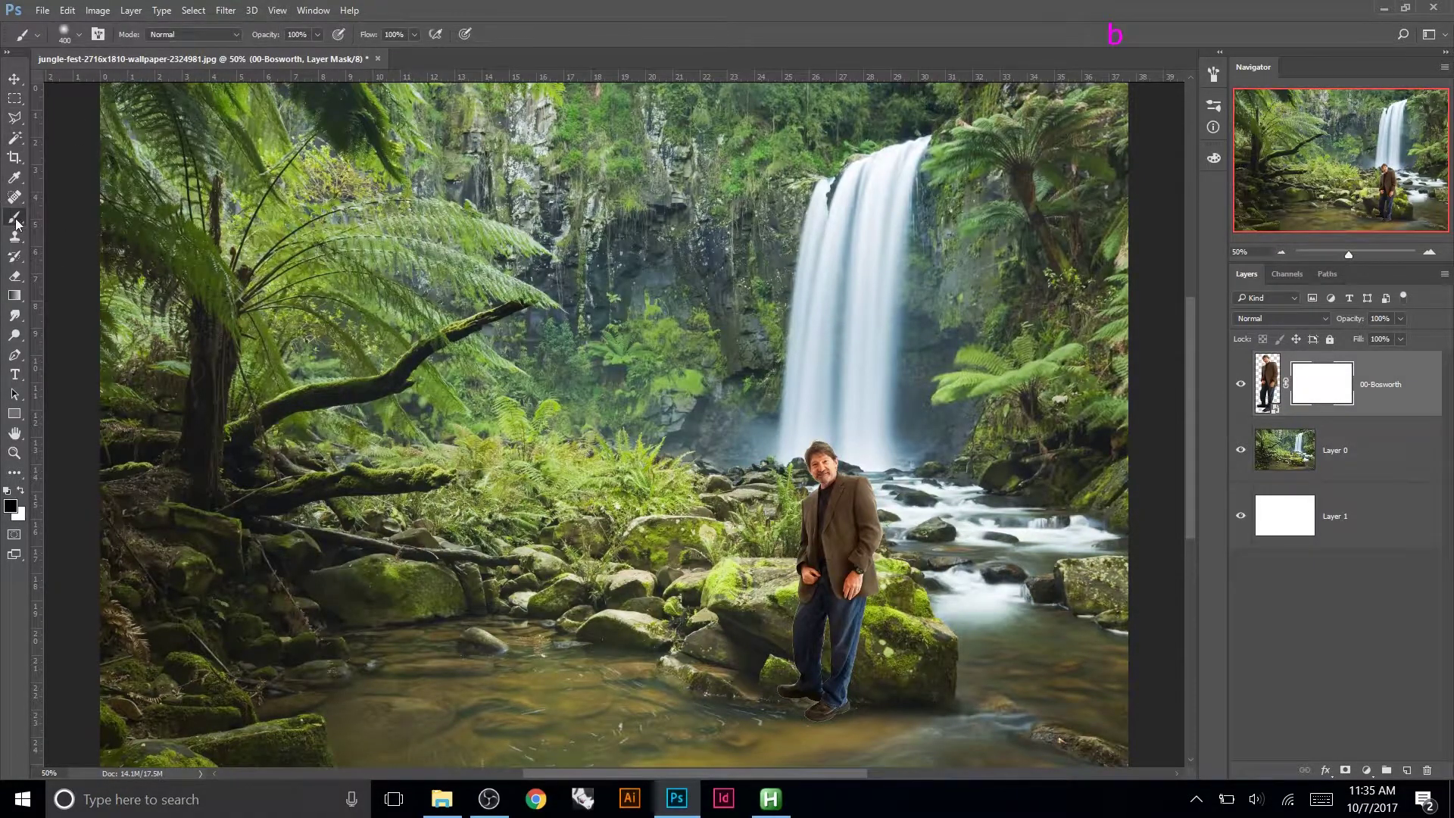
{"action": "key", "text": "bracketleft"}
{"action": "key", "text": "bracketleft"}
{"action": "key", "text": "bracketleft"}
{"action": "key", "text": "bracketleft"}
{"action": "key", "text": "bracketleft"}
{"action": "key", "text": "bracketleft"}
{"action": "key", "text": "bracketleft"}
{"action": "key", "text": "bracketleft"}
{"action": "key", "text": "bracketleft"}
{"action": "key", "text": "bracketleft"}
{"action": "key", "text": "bracketleft"}
{"action": "key", "text": "bracketright"}
{"action": "key", "text": "bracketright"}
{"action": "key", "text": "bracketright"}
{"action": "key", "text": "bracketright"}
{"action": "key", "text": "bracketright"}
{"action": "key", "text": "bracketright"}
{"action": "key", "text": "bracketright"}
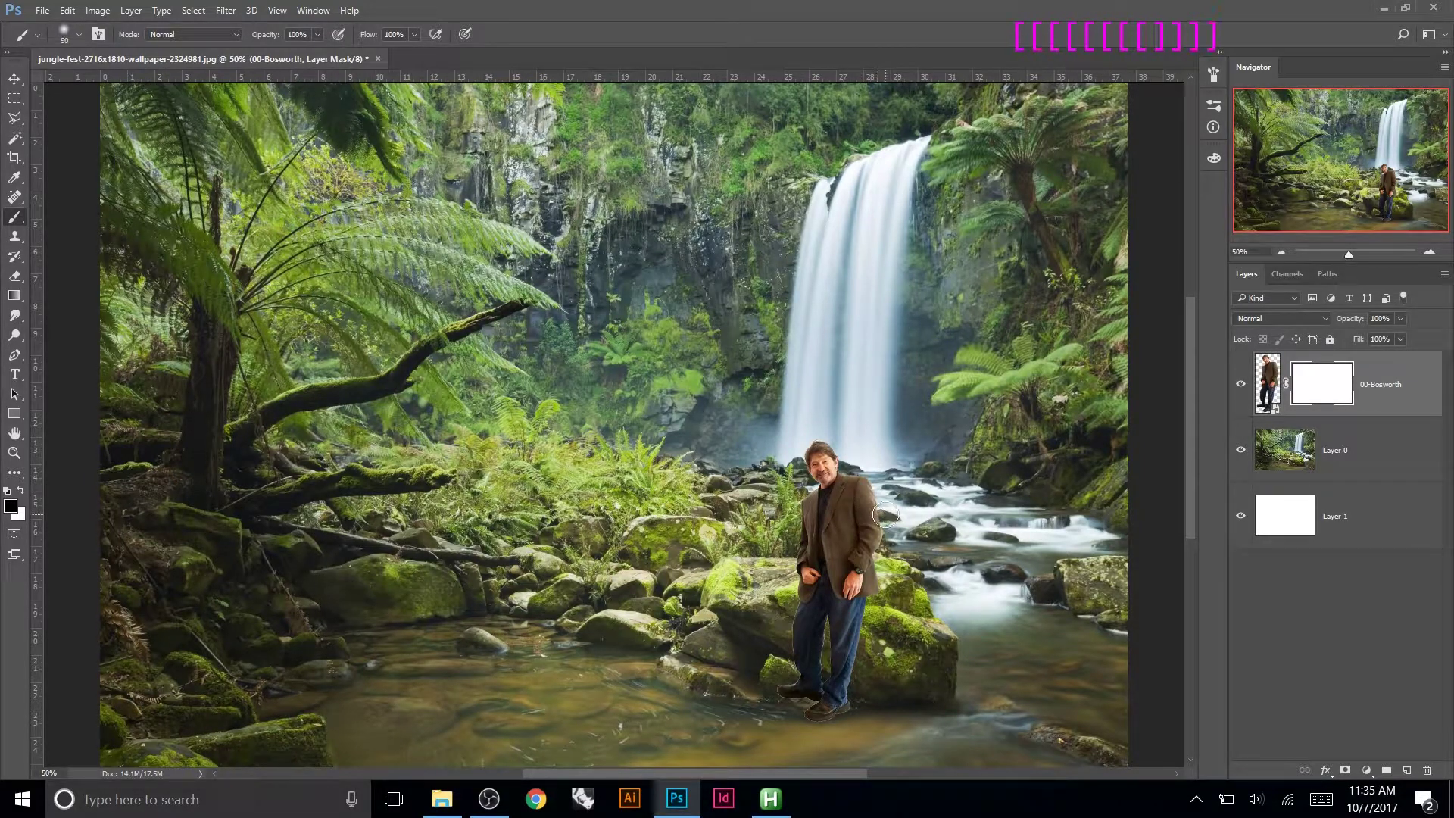
{"action": "key", "text": "bracketleft"}
{"action": "key", "text": "bracketleft"}
{"action": "key", "text": "bracketleft"}
{"action": "key", "text": "bracketleft"}
{"action": "left_click_drag", "start_coordinate": [881, 694], "coordinate": [766, 705]}
{"action": "mouse_move", "coordinate": [765, 704]}
{"action": "left_mouse_down"}
{"action": "mouse_move", "coordinate": [822, 670]}
{"action": "mouse_move", "coordinate": [809, 659]}
{"action": "mouse_move", "coordinate": [849, 623]}
{"action": "mouse_move", "coordinate": [826, 609]}
{"action": "mouse_move", "coordinate": [856, 610]}
{"action": "mouse_move", "coordinate": [868, 580]}
{"action": "mouse_move", "coordinate": [795, 574]}
{"action": "left_mouse_up"}
{"action": "left_click_drag", "start_coordinate": [795, 574], "coordinate": [882, 571]}
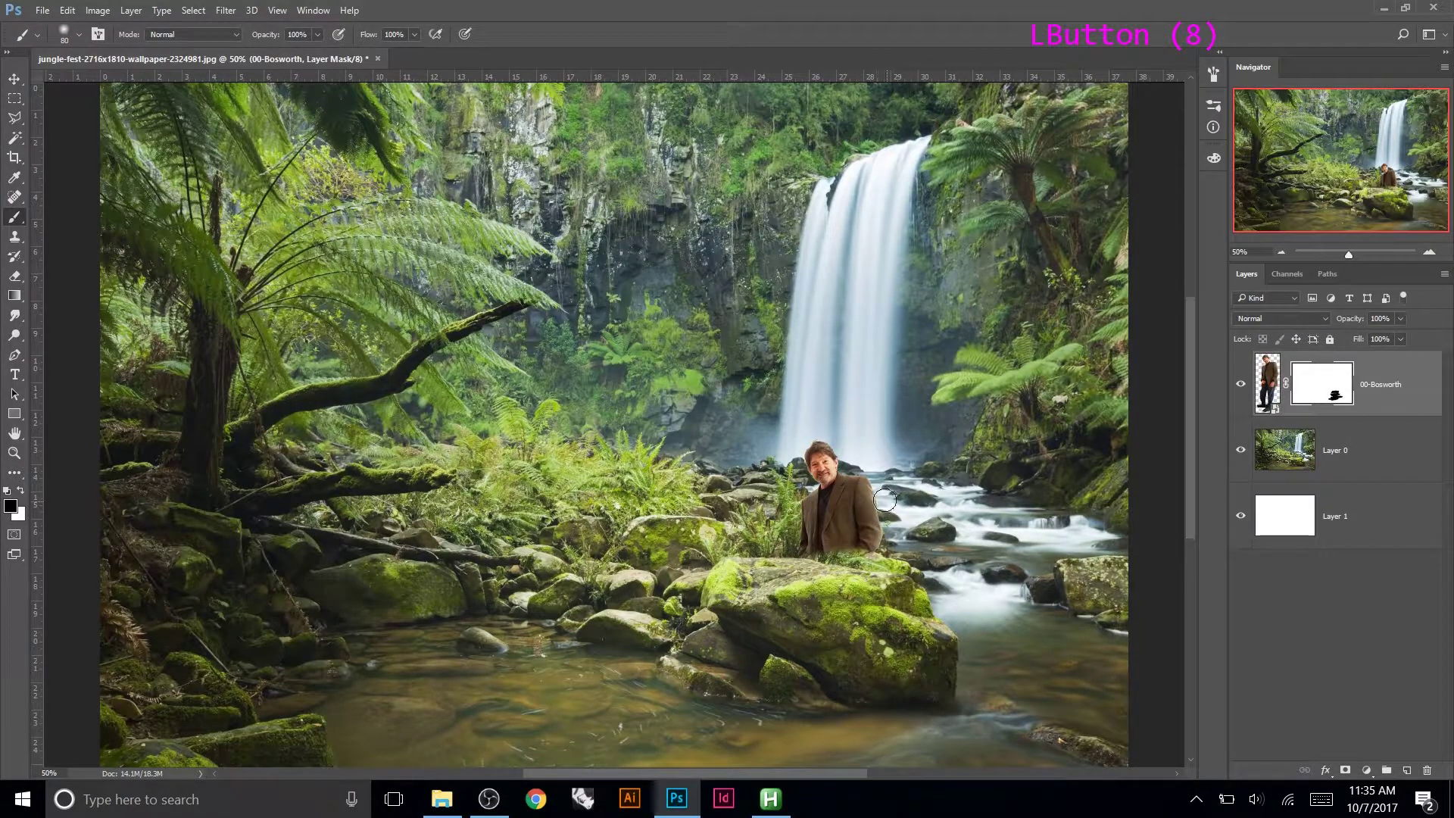
Paint white on the mask with a size 20 brush to restore the lower jacket down to the rock's upper edge.
{"action": "scroll", "coordinate": [878, 527], "scroll_direction": "up", "scroll_amount": 3, "text": "alt"}
{"action": "scroll", "coordinate": [878, 530], "scroll_direction": "up", "scroll_amount": 13, "text": "alt"}
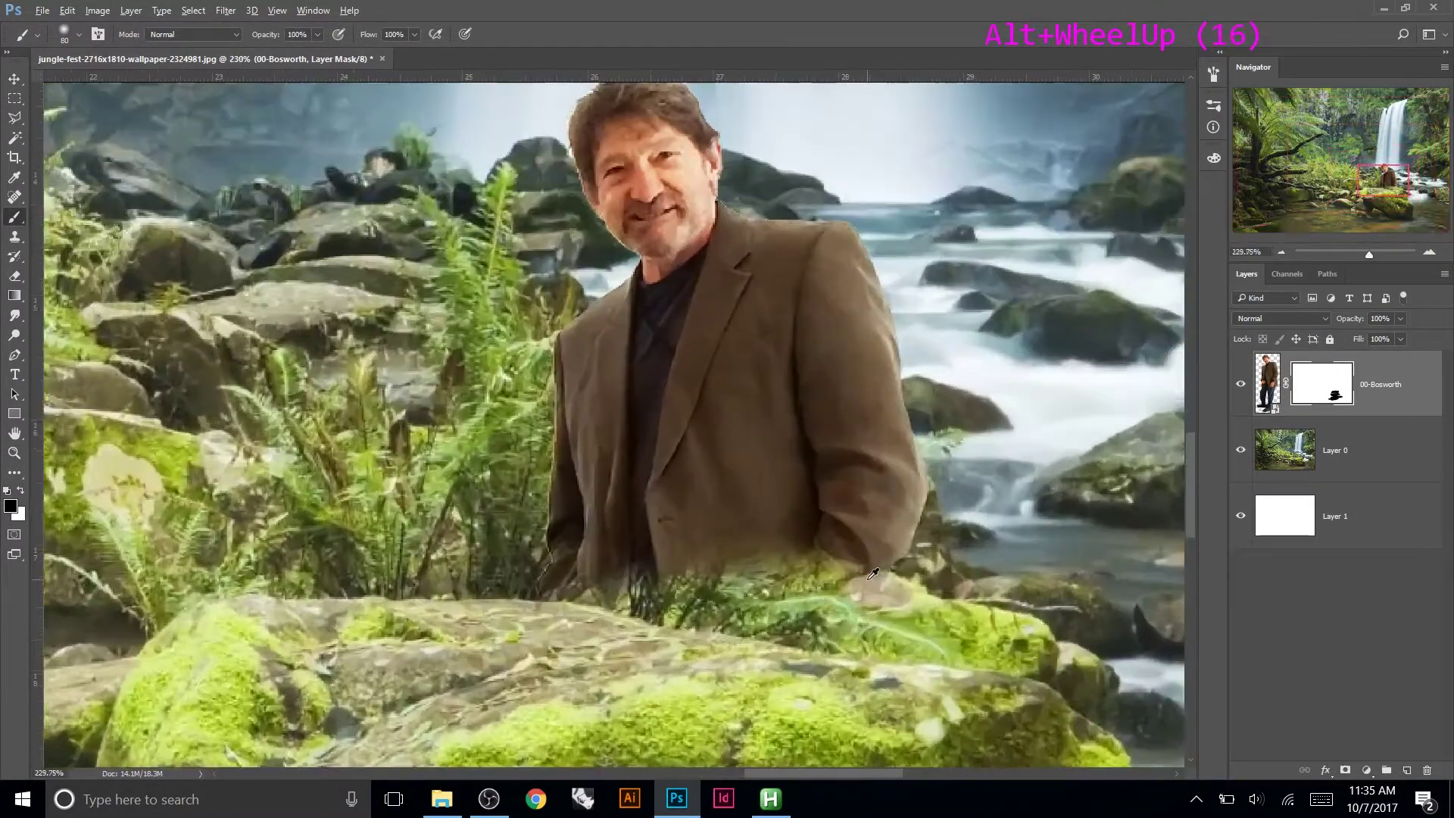
{"action": "key", "text": "x"}
{"action": "key", "text": "bracketleft"}
{"action": "key", "text": "bracketleft"}
{"action": "key", "text": "bracketleft"}
{"action": "key", "text": "bracketleft"}
{"action": "key", "text": "bracketleft"}
{"action": "key", "text": "bracketleft"}
{"action": "key", "text": "bracketleft"}
{"action": "key", "text": "bracketleft"}
{"action": "left_click", "coordinate": [546, 591]}
{"action": "mouse_move", "coordinate": [547, 591]}
{"action": "left_mouse_down"}
{"action": "mouse_move", "coordinate": [750, 631]}
{"action": "mouse_move", "coordinate": [989, 648]}
{"action": "mouse_move", "coordinate": [870, 638]}
{"action": "mouse_move", "coordinate": [910, 622]}
{"action": "mouse_move", "coordinate": [853, 614]}
{"action": "mouse_move", "coordinate": [839, 591]}
{"action": "mouse_move", "coordinate": [691, 571]}
{"action": "mouse_move", "coordinate": [827, 535]}
{"action": "mouse_move", "coordinate": [672, 571]}
{"action": "mouse_move", "coordinate": [773, 594]}
{"action": "mouse_move", "coordinate": [698, 594]}
{"action": "mouse_move", "coordinate": [773, 609]}
{"action": "mouse_move", "coordinate": [872, 608]}
{"action": "mouse_move", "coordinate": [855, 620]}
{"action": "mouse_move", "coordinate": [649, 584]}
{"action": "left_mouse_up"}
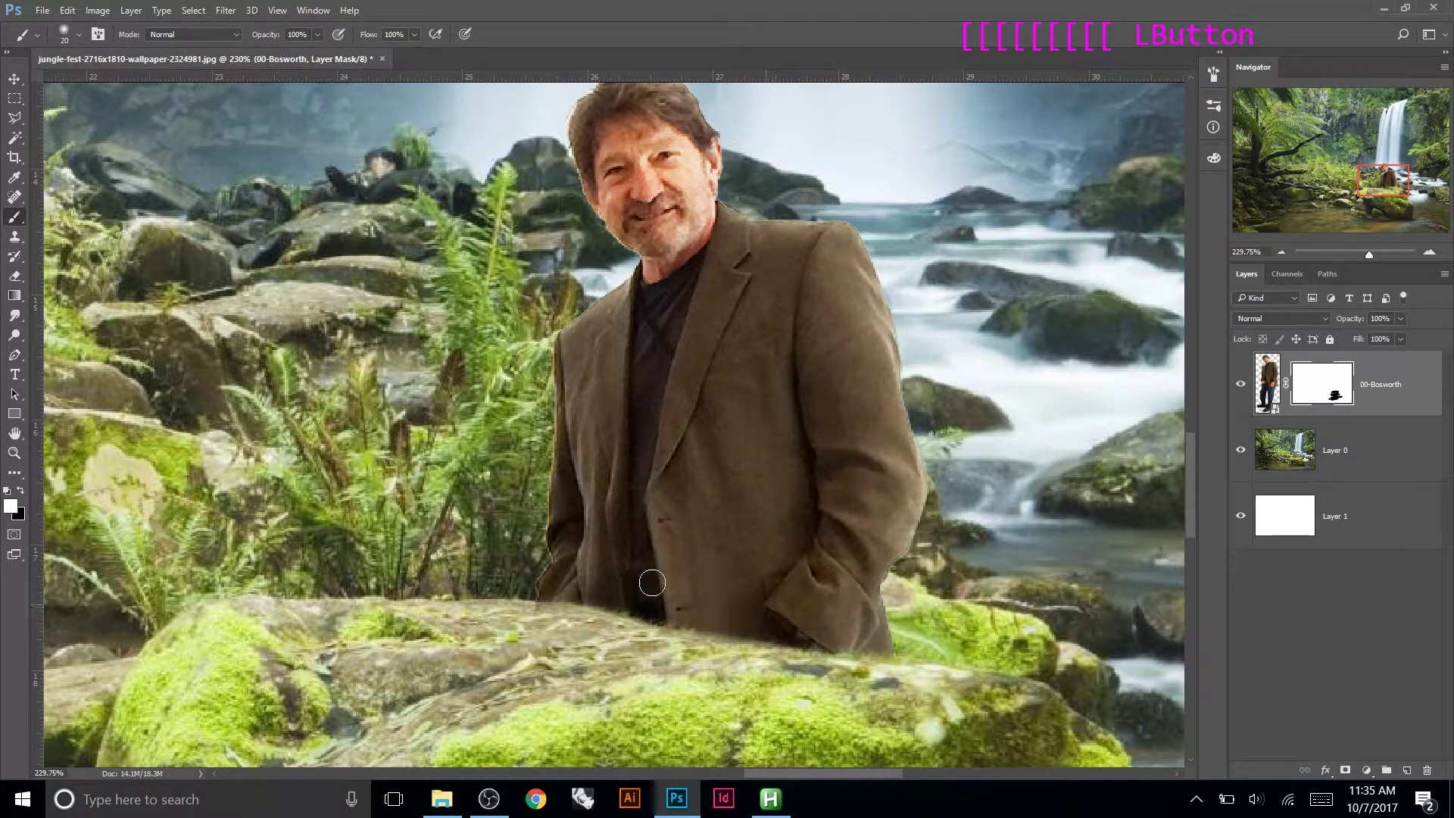
View the man's mask on its own, and toggle the mask off and on to compare the image.
{"action": "left_click", "coordinate": [1326, 396], "text": "alt"}
{"action": "left_click", "coordinate": [1326, 395], "text": "alt"}
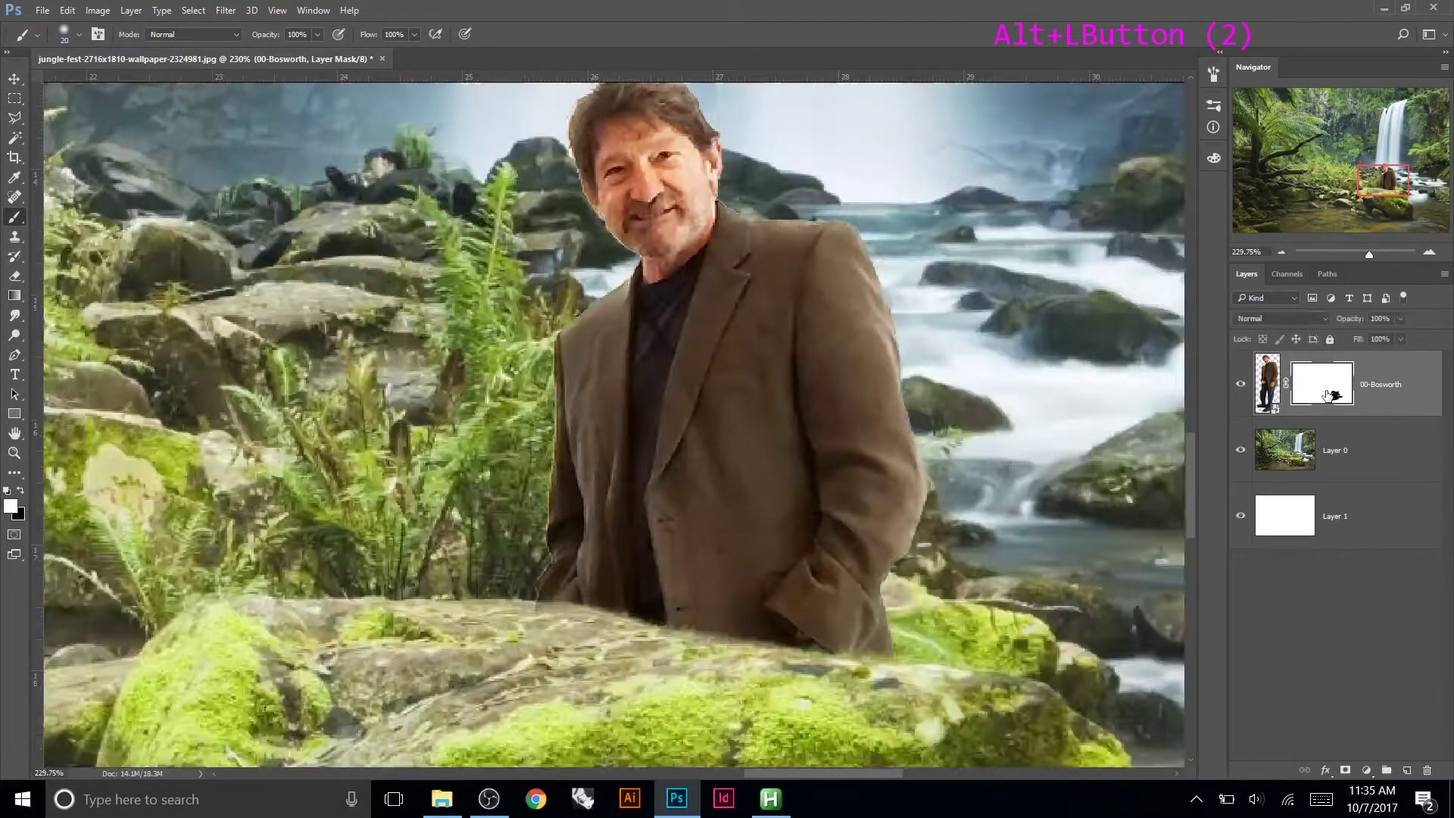
{"action": "scroll", "coordinate": [873, 318], "scroll_direction": "down", "scroll_amount": 8}
{"action": "scroll", "coordinate": [874, 318], "scroll_direction": "down", "scroll_amount": 4}
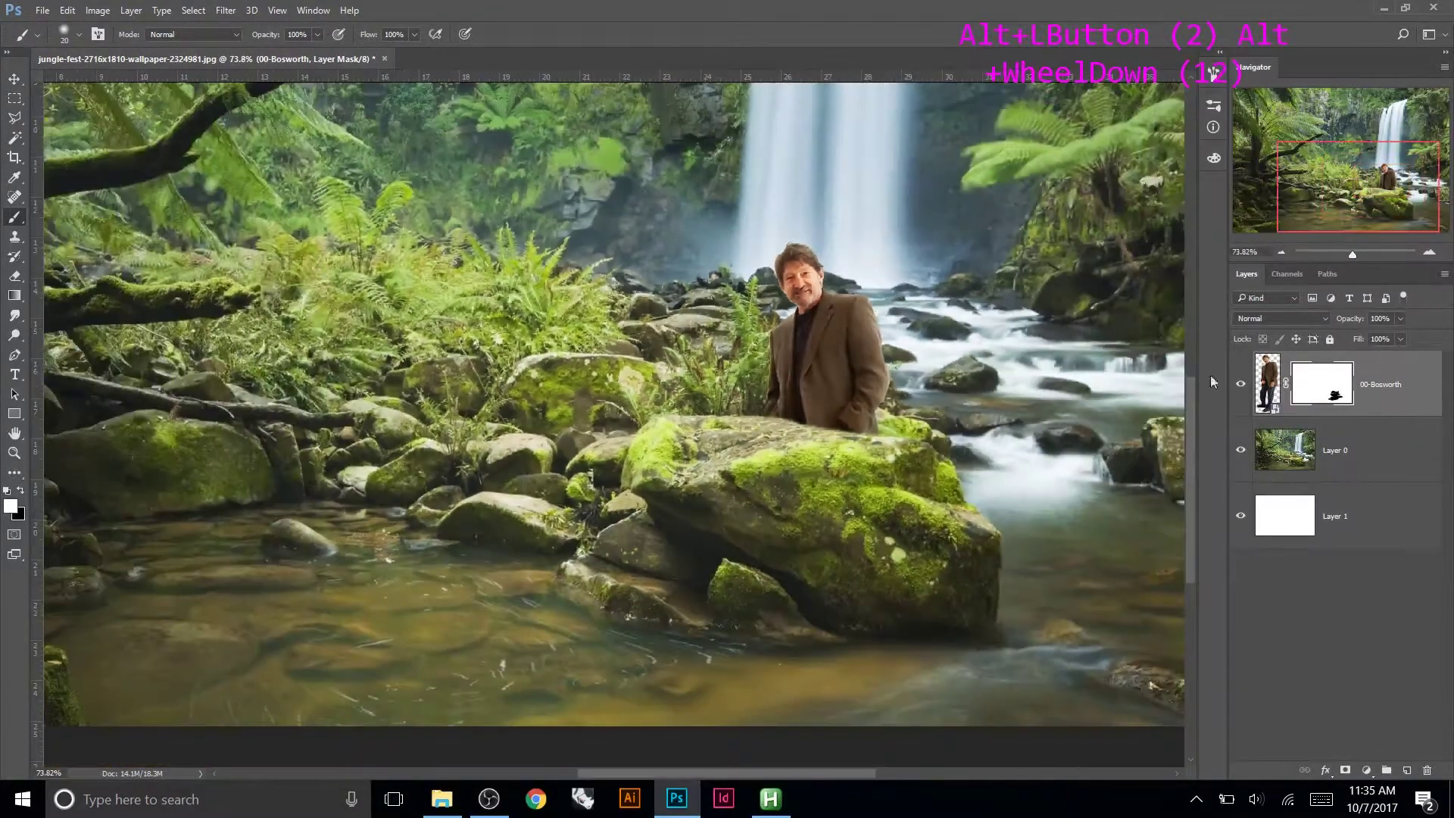
{"action": "left_click", "coordinate": [1329, 393], "text": "alt"}
{"action": "left_click", "coordinate": [1330, 393], "text": "alt"}
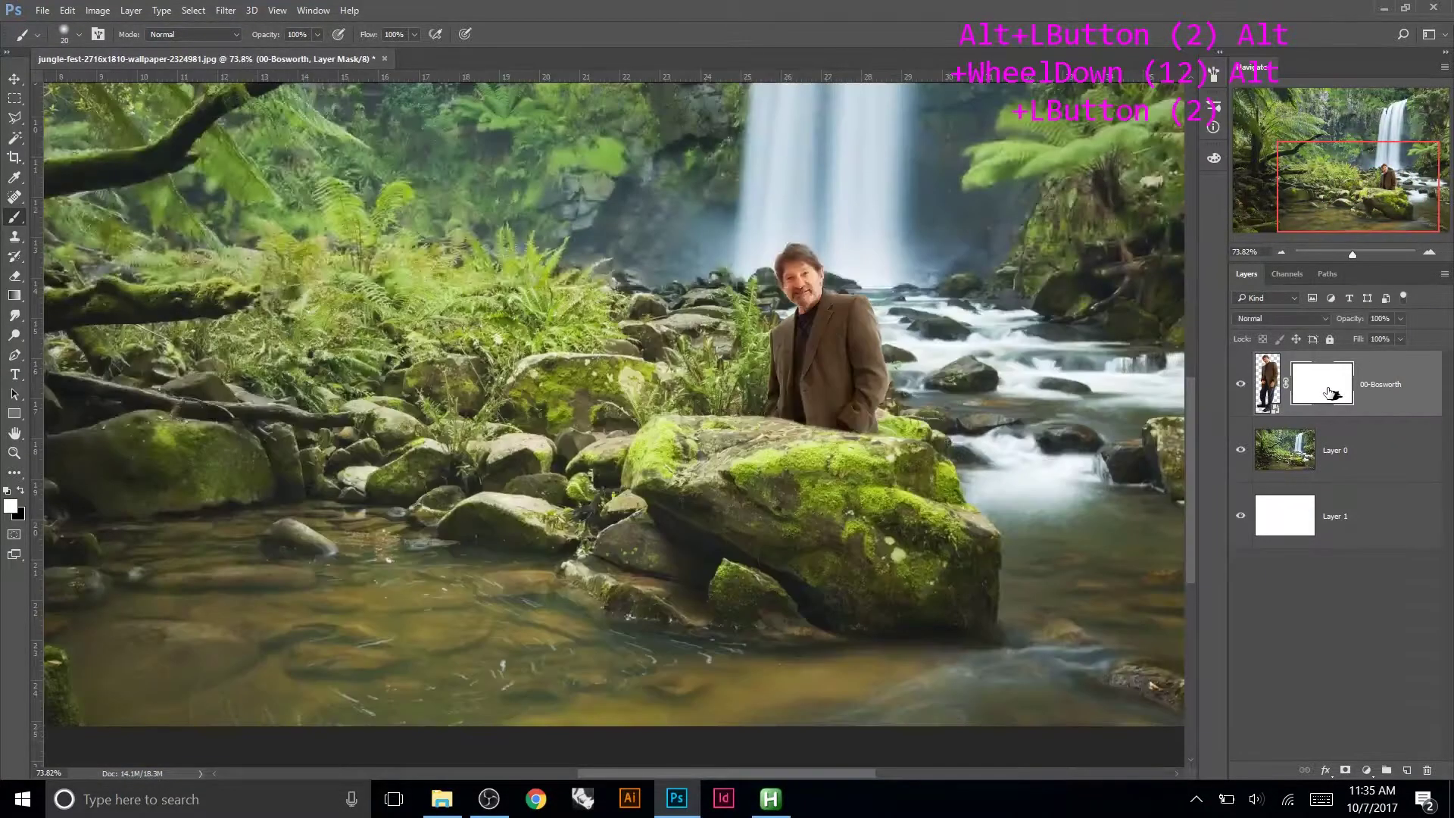
{"action": "left_click", "coordinate": [1328, 392], "text": "shift"}
{"action": "left_click", "coordinate": [1328, 390], "text": "shift"}
{"action": "left_click", "coordinate": [1329, 391], "text": "shift"}
{"action": "left_click", "coordinate": [1328, 391], "text": "shift"}
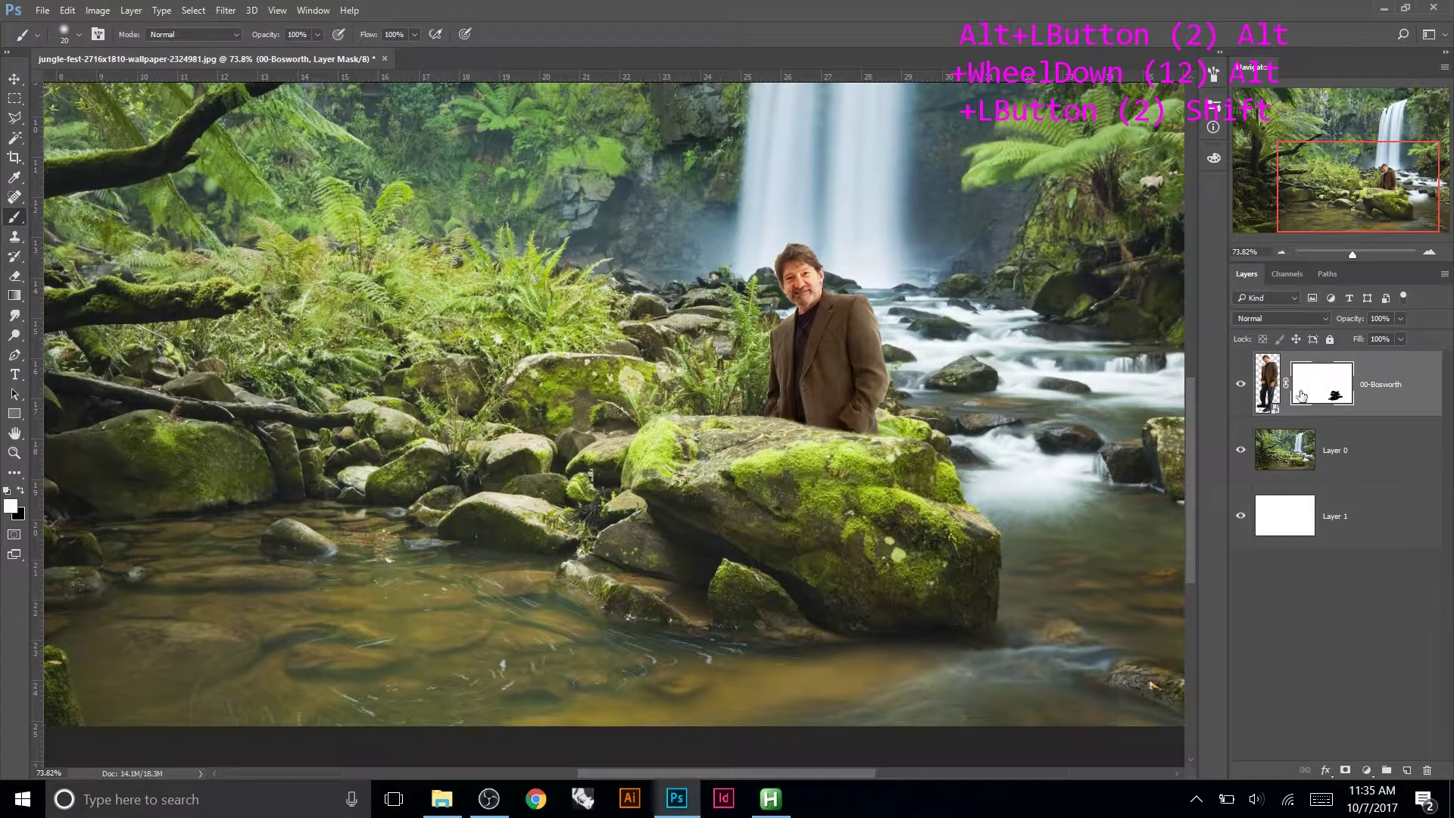
Delete the layer mask from the man's layer and hide the layer.
{"action": "scroll", "coordinate": [836, 491], "scroll_direction": "down", "scroll_amount": 6}
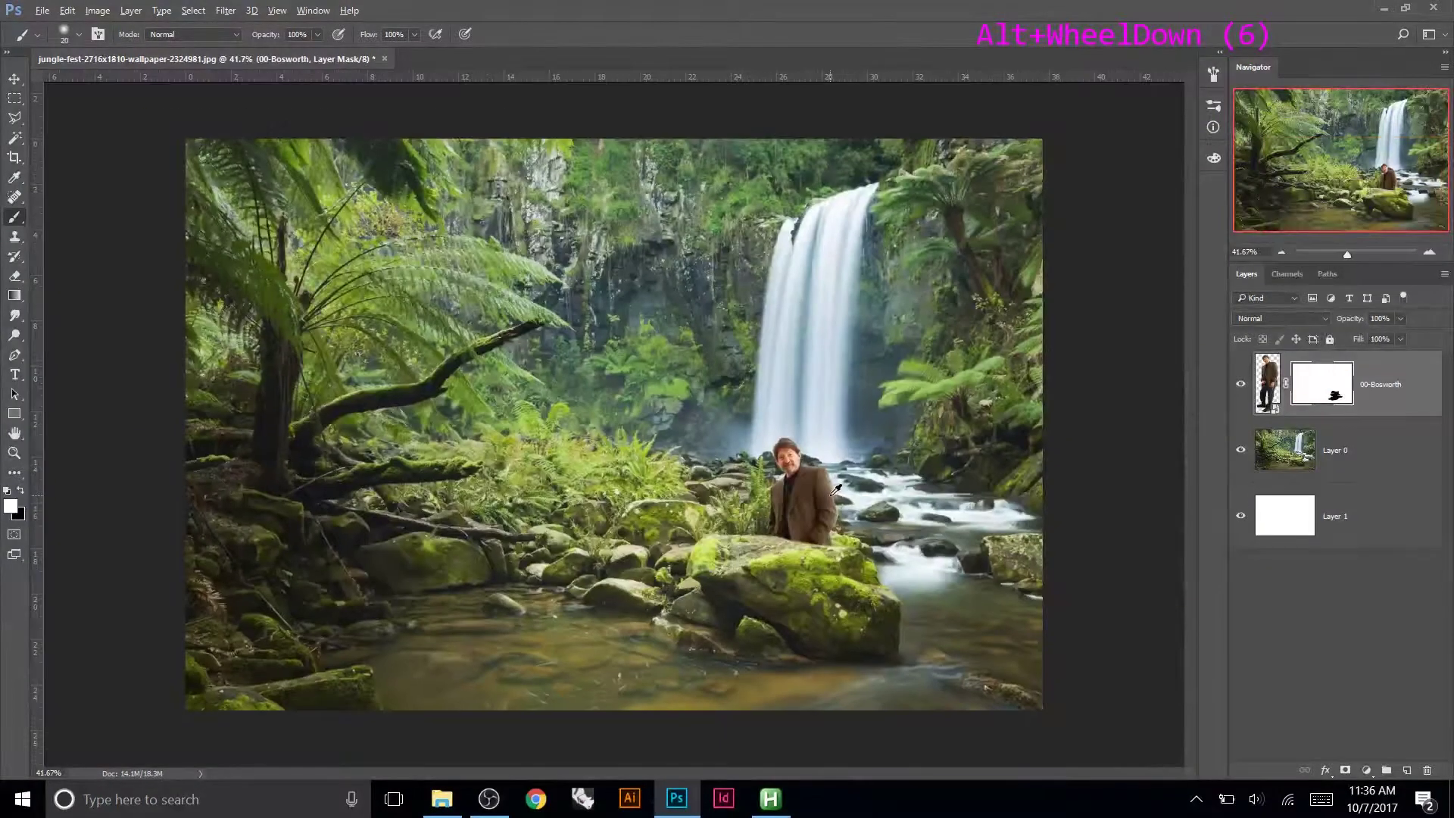
{"action": "scroll", "coordinate": [553, 461], "scroll_direction": "up", "scroll_amount": 1}
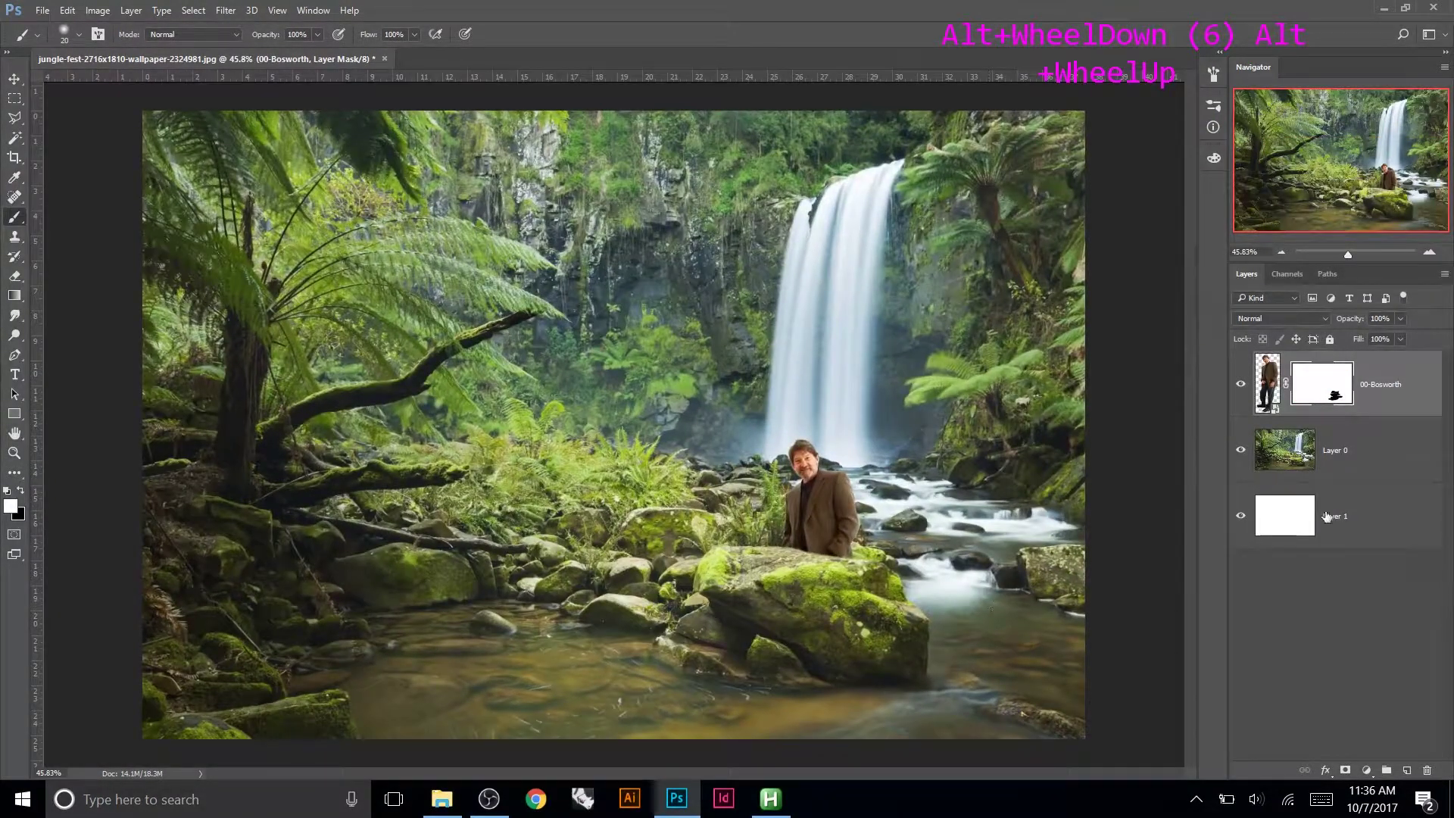
{"action": "right_click", "coordinate": [1325, 396]}
{"action": "left_click", "coordinate": [1324, 425]}
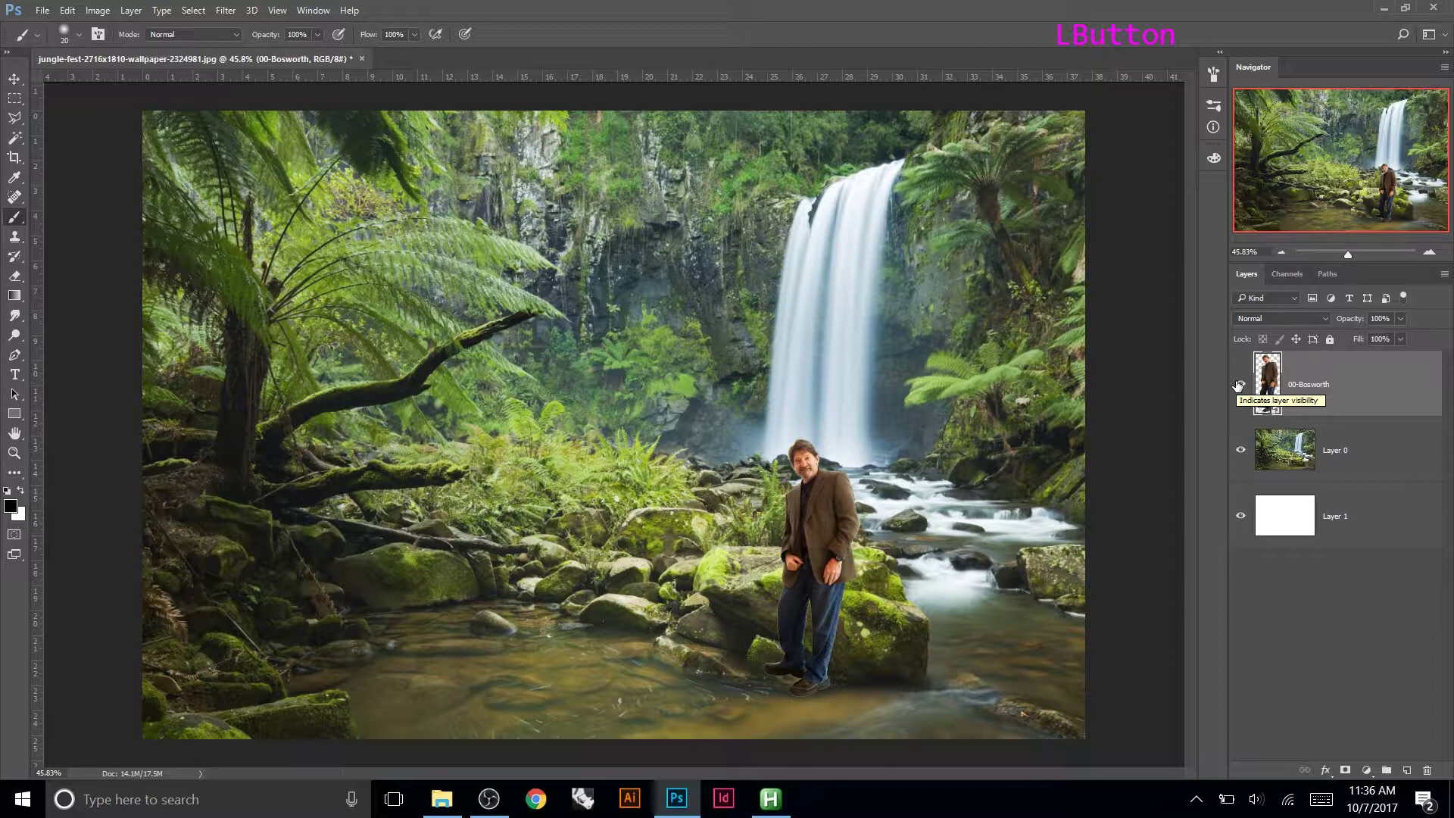
{"action": "left_click", "coordinate": [1239, 385]}
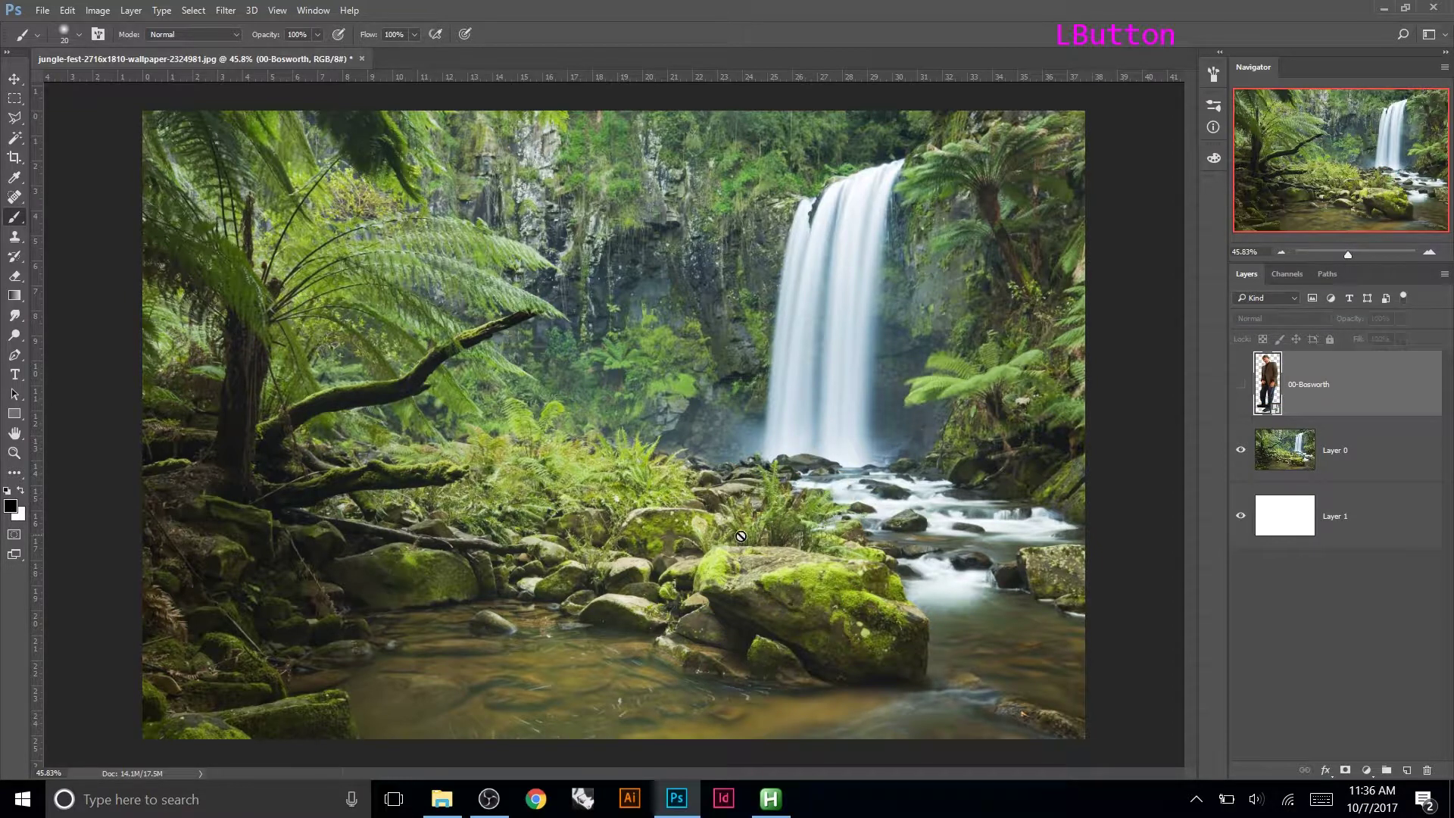
{"action": "scroll", "coordinate": [770, 547], "scroll_direction": "up", "scroll_amount": 10, "text": "alt"}
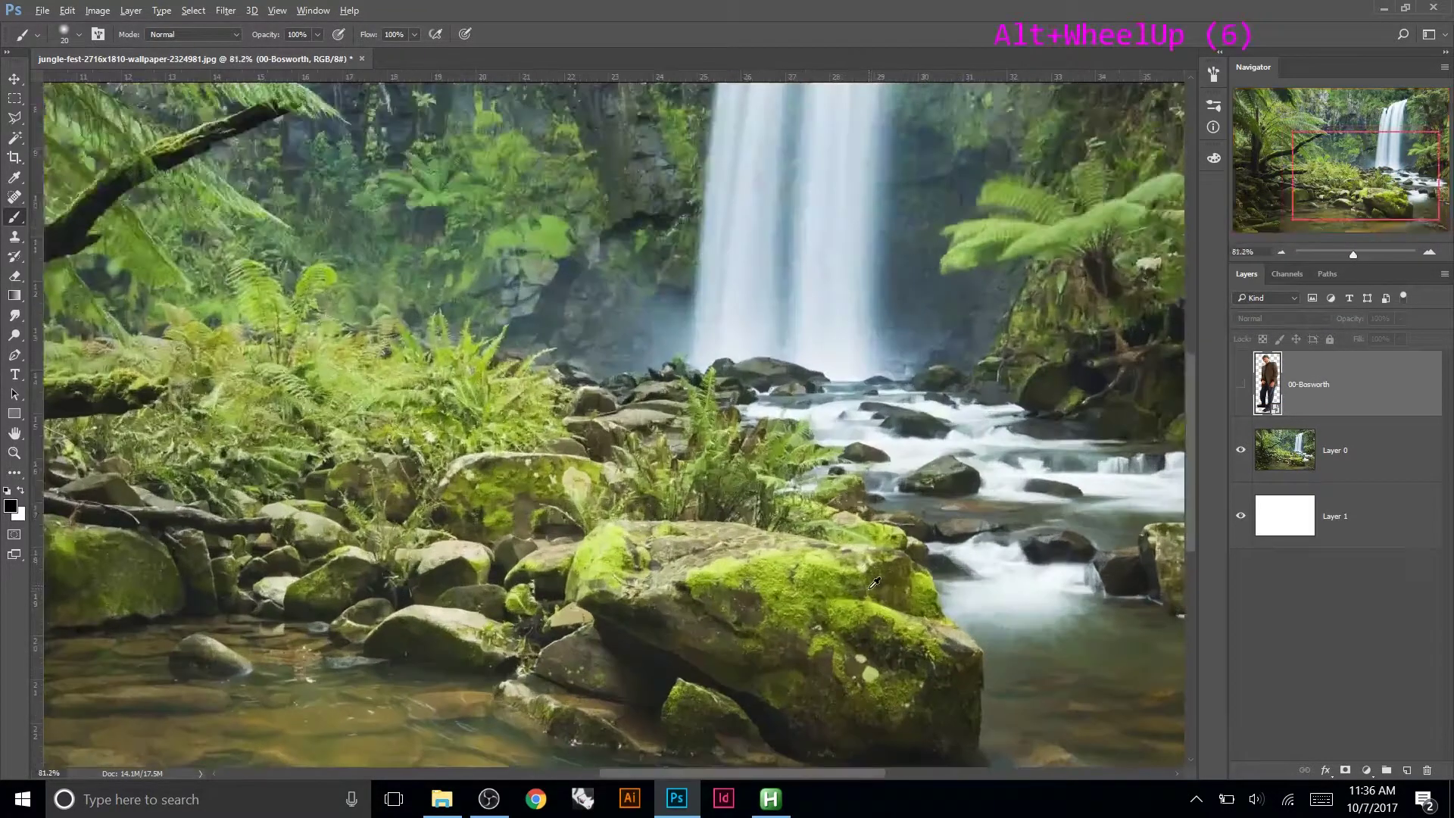
{"action": "scroll", "coordinate": [1164, 415], "scroll_direction": "down", "scroll_amount": 6}
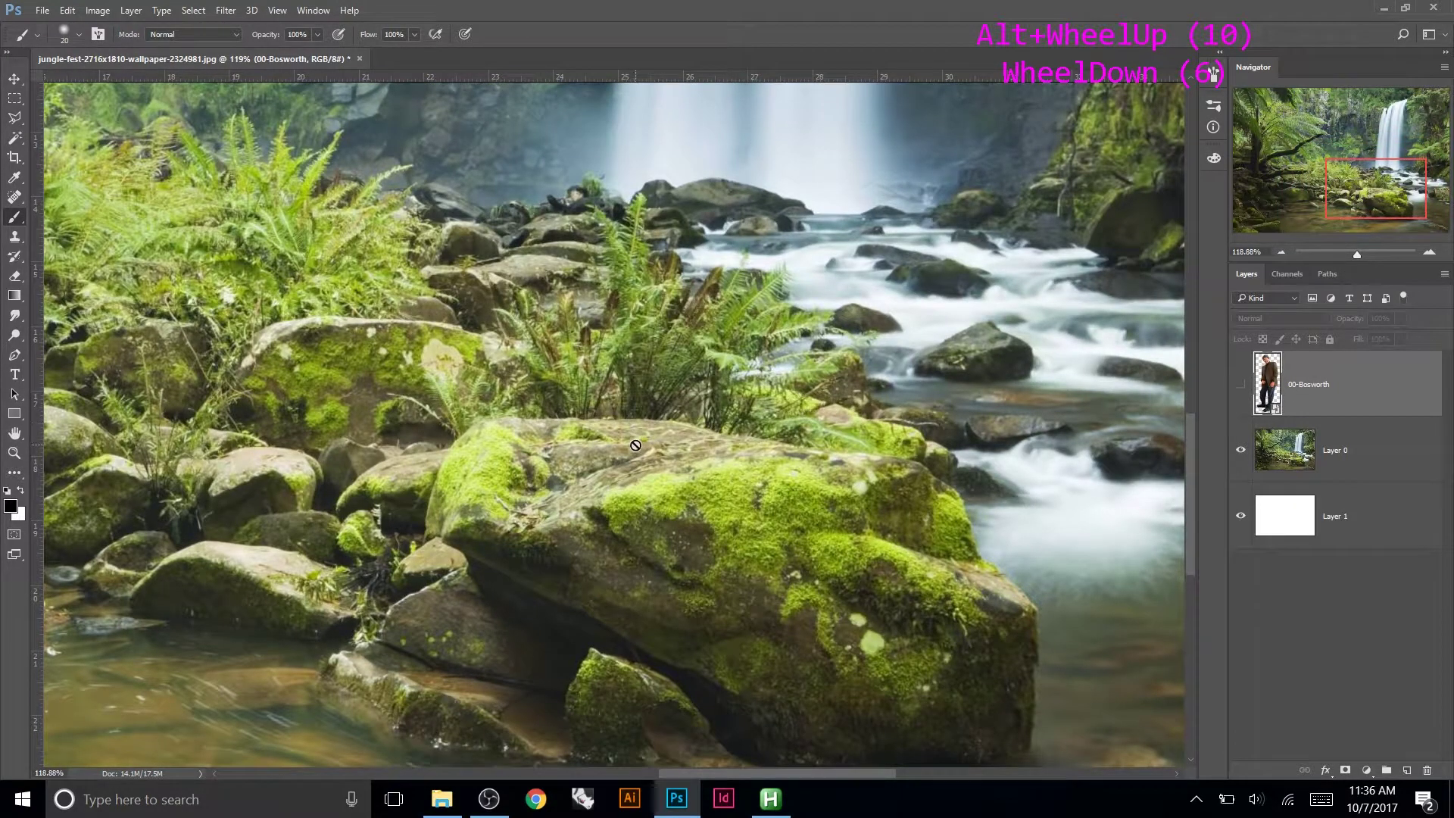
{"action": "key", "text": "l"}
{"action": "left_click", "coordinate": [494, 420]}
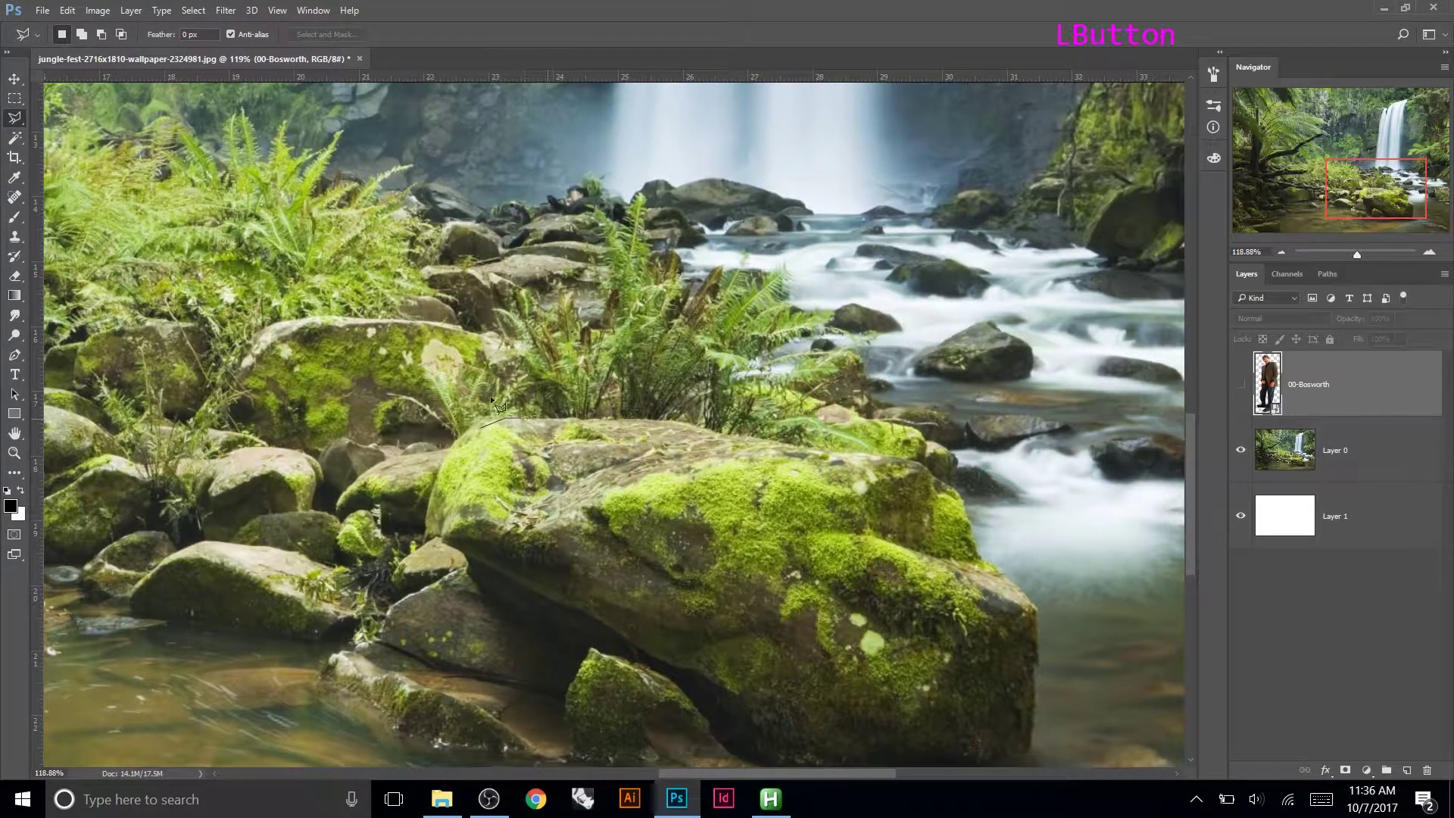
{"action": "key", "text": "Escape"}
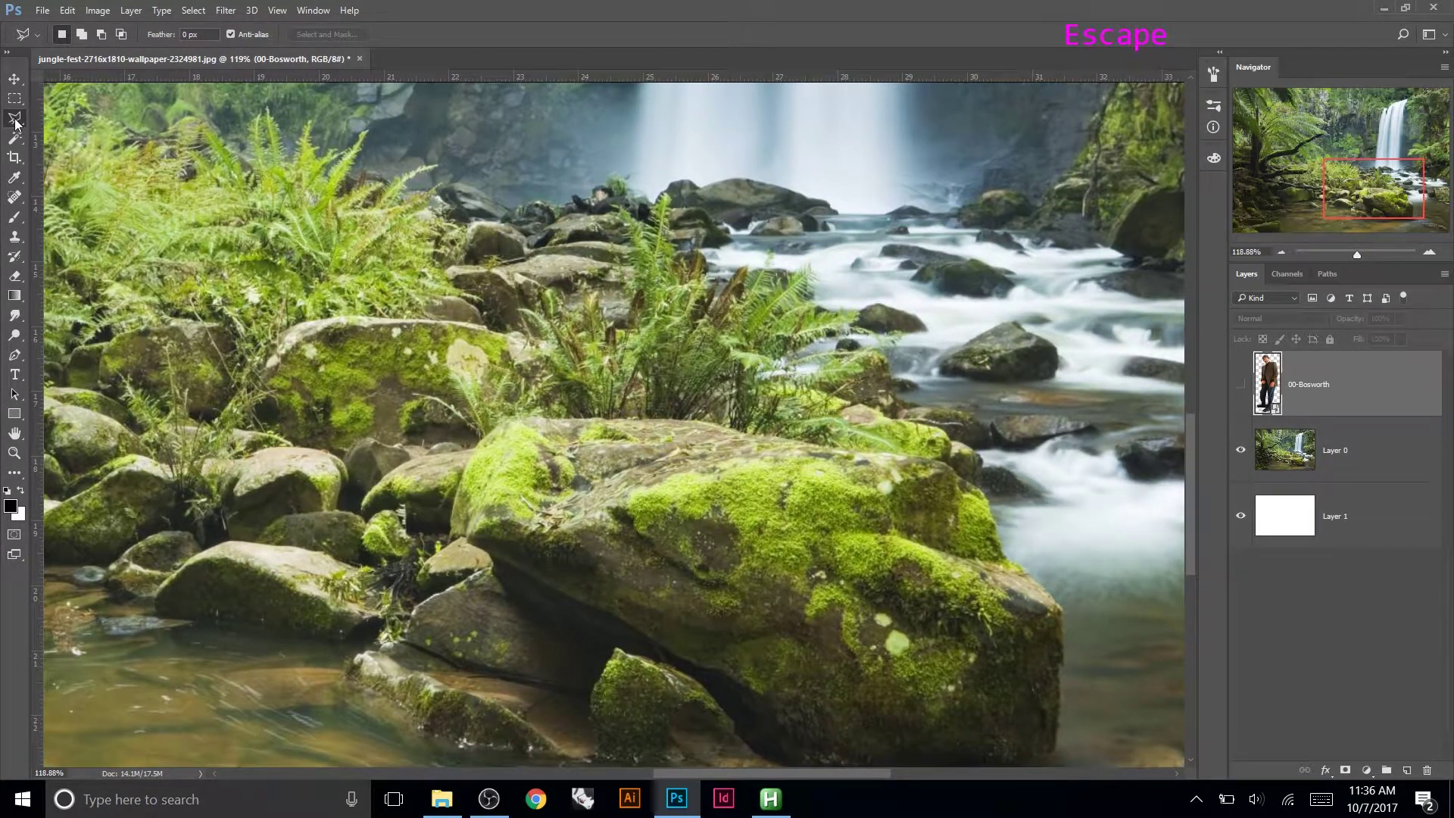
Try the regular Lasso tool and return to the Polygonal Lasso tool.
{"action": "left_click", "coordinate": [15, 120]}
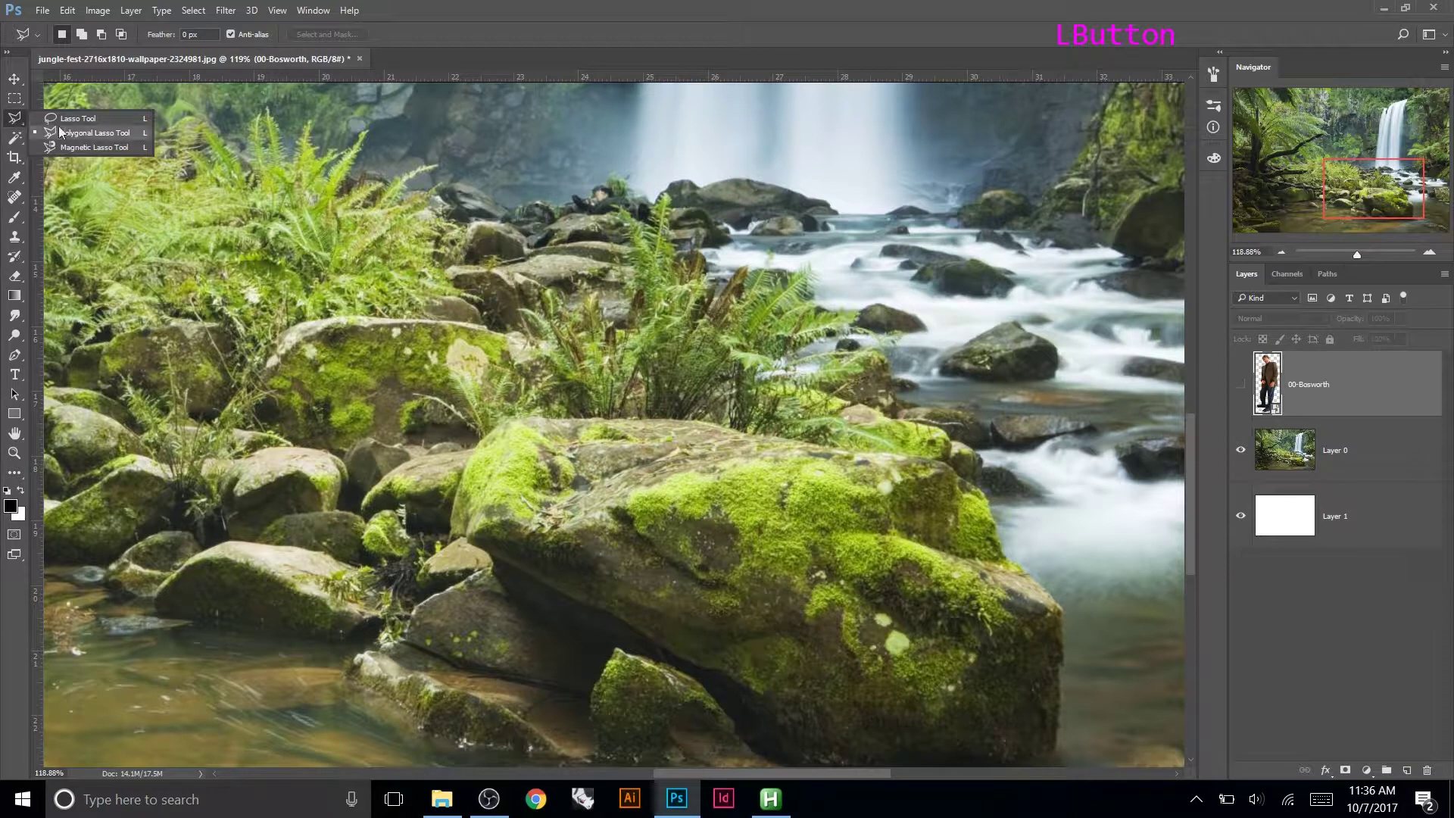
{"action": "left_click", "coordinate": [116, 121]}
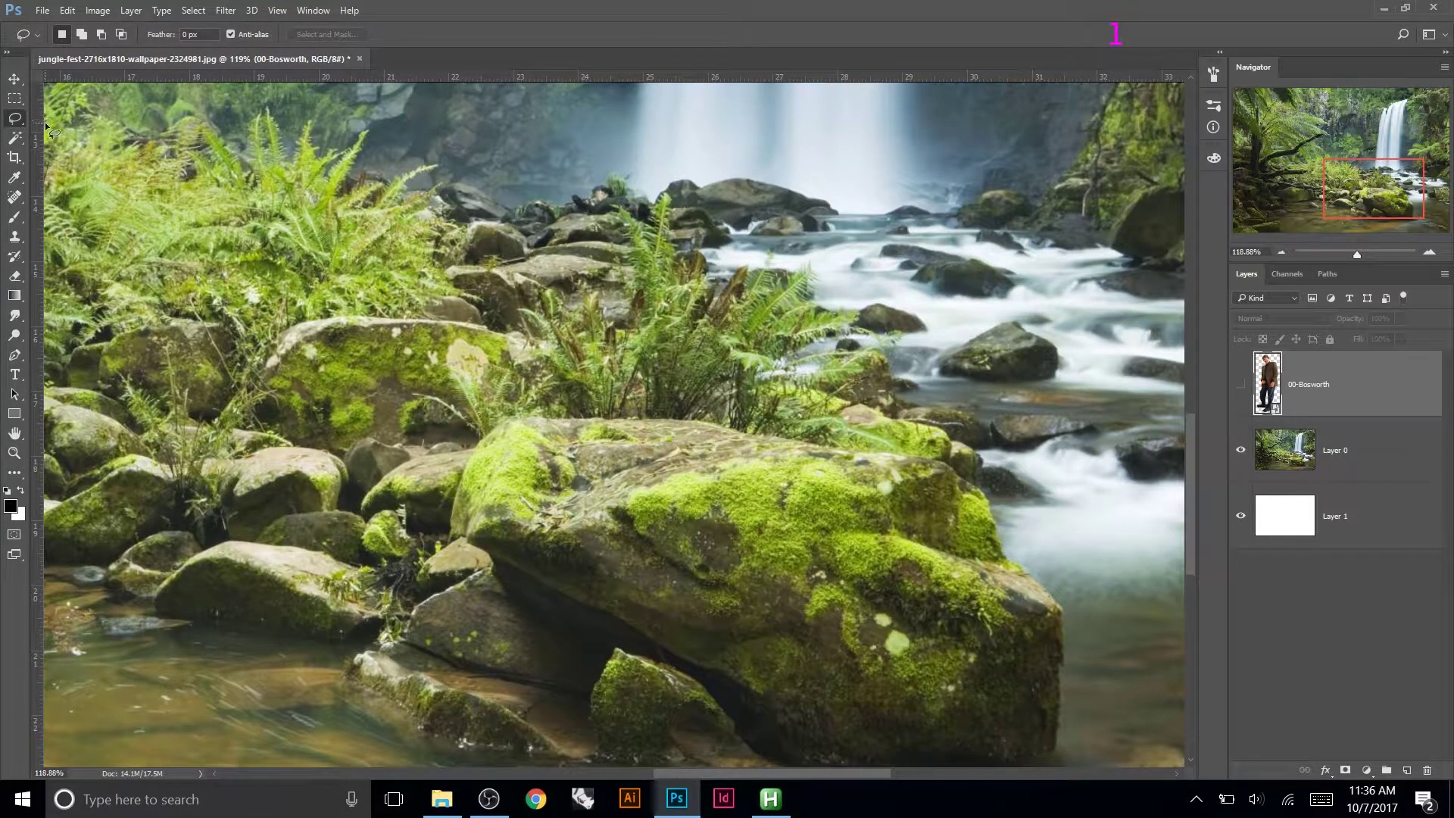
{"action": "key", "text": "l"}
{"action": "key", "text": "l"}
{"action": "key", "text": "l"}
{"action": "key", "text": "l"}
{"action": "key", "text": "l"}
{"action": "key", "text": "l"}
{"action": "left_click", "coordinate": [15, 117]}
{"action": "left_click", "coordinate": [72, 135]}
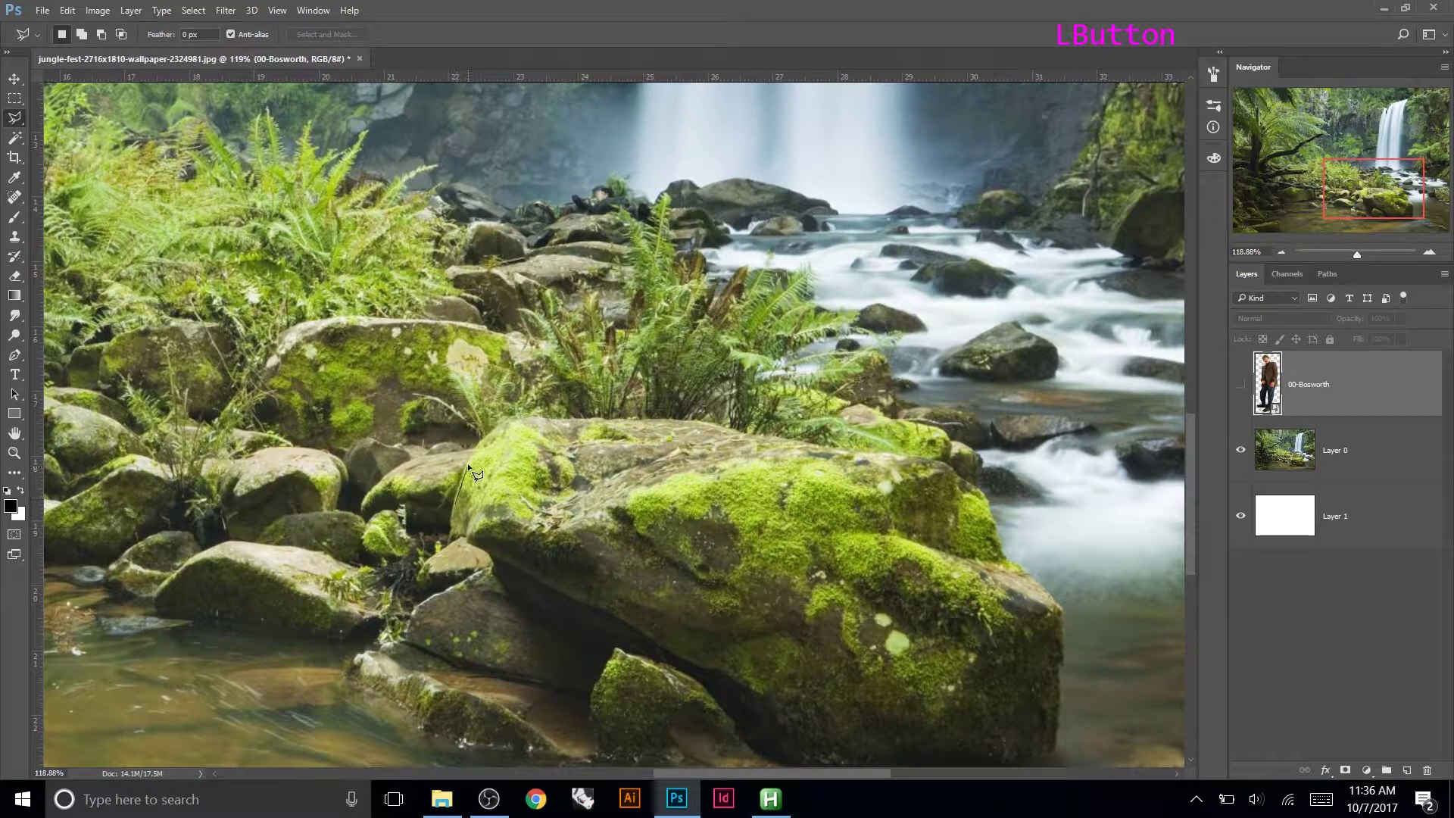
{"action": "left_click", "coordinate": [493, 428]}
{"action": "double_click", "coordinate": [534, 415]}
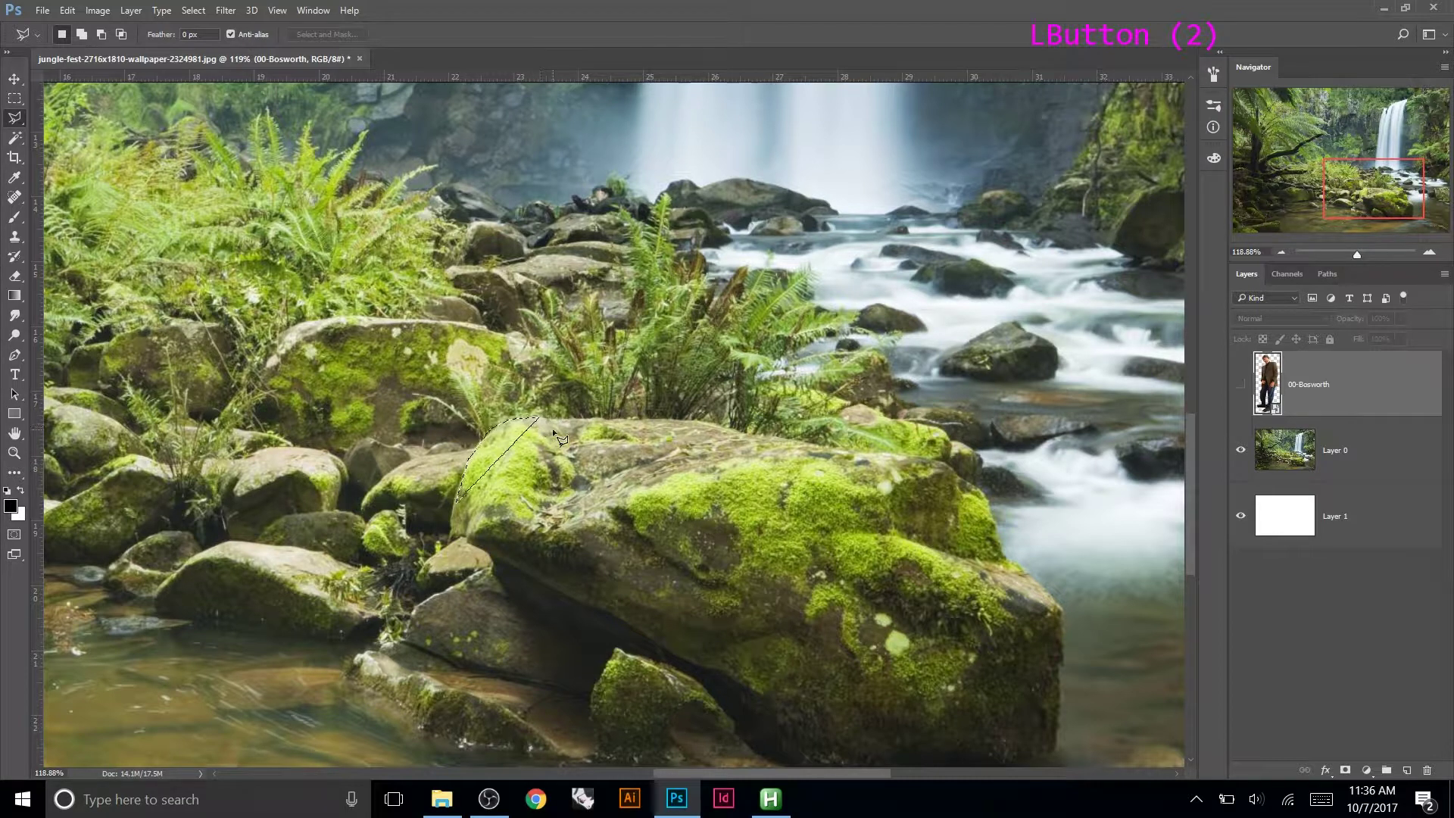
{"action": "key", "text": "ctrl+d"}
Select the large mossy rock and the water just below it with the Polygonal Lasso, and show the man's layer again.
{"action": "left_click", "coordinate": [466, 464]}
{"action": "left_click", "coordinate": [486, 435]}
{"action": "left_click", "coordinate": [522, 414]}
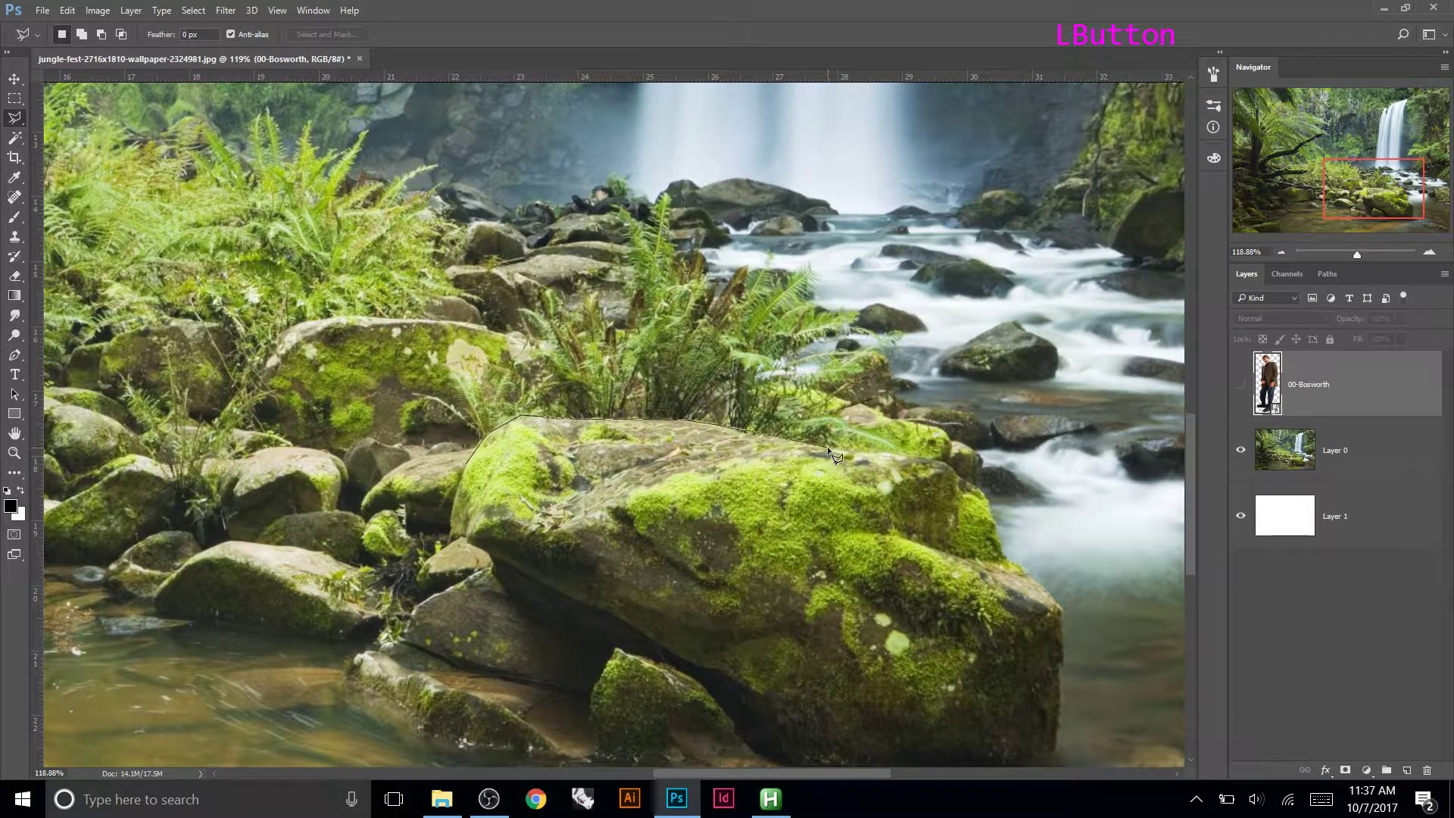
{"action": "left_click", "coordinate": [908, 454]}
{"action": "left_click", "coordinate": [946, 461]}
{"action": "left_click", "coordinate": [962, 475]}
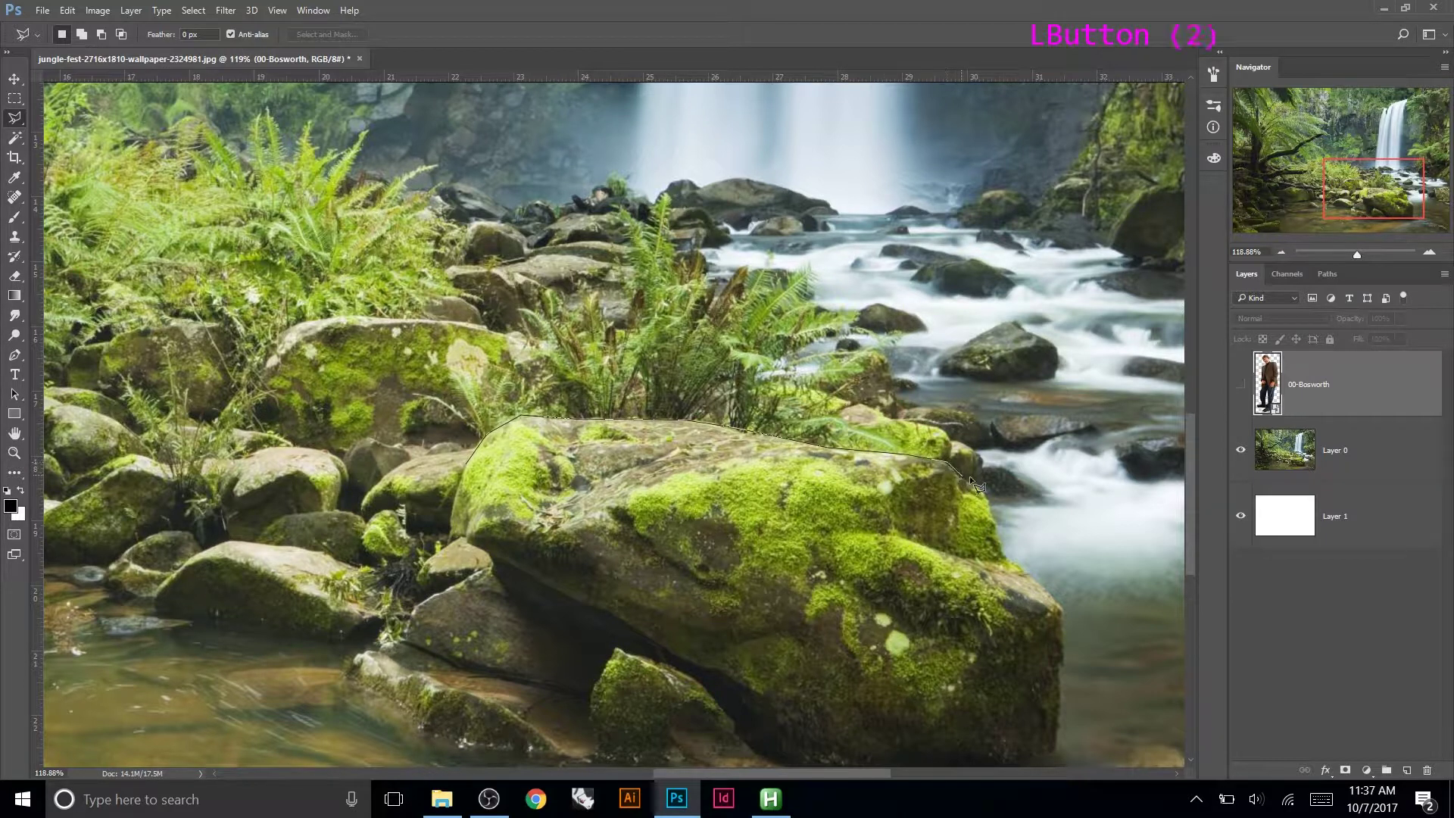
{"action": "left_click", "coordinate": [989, 505]}
{"action": "left_click", "coordinate": [1015, 568]}
{"action": "left_click", "coordinate": [1061, 608]}
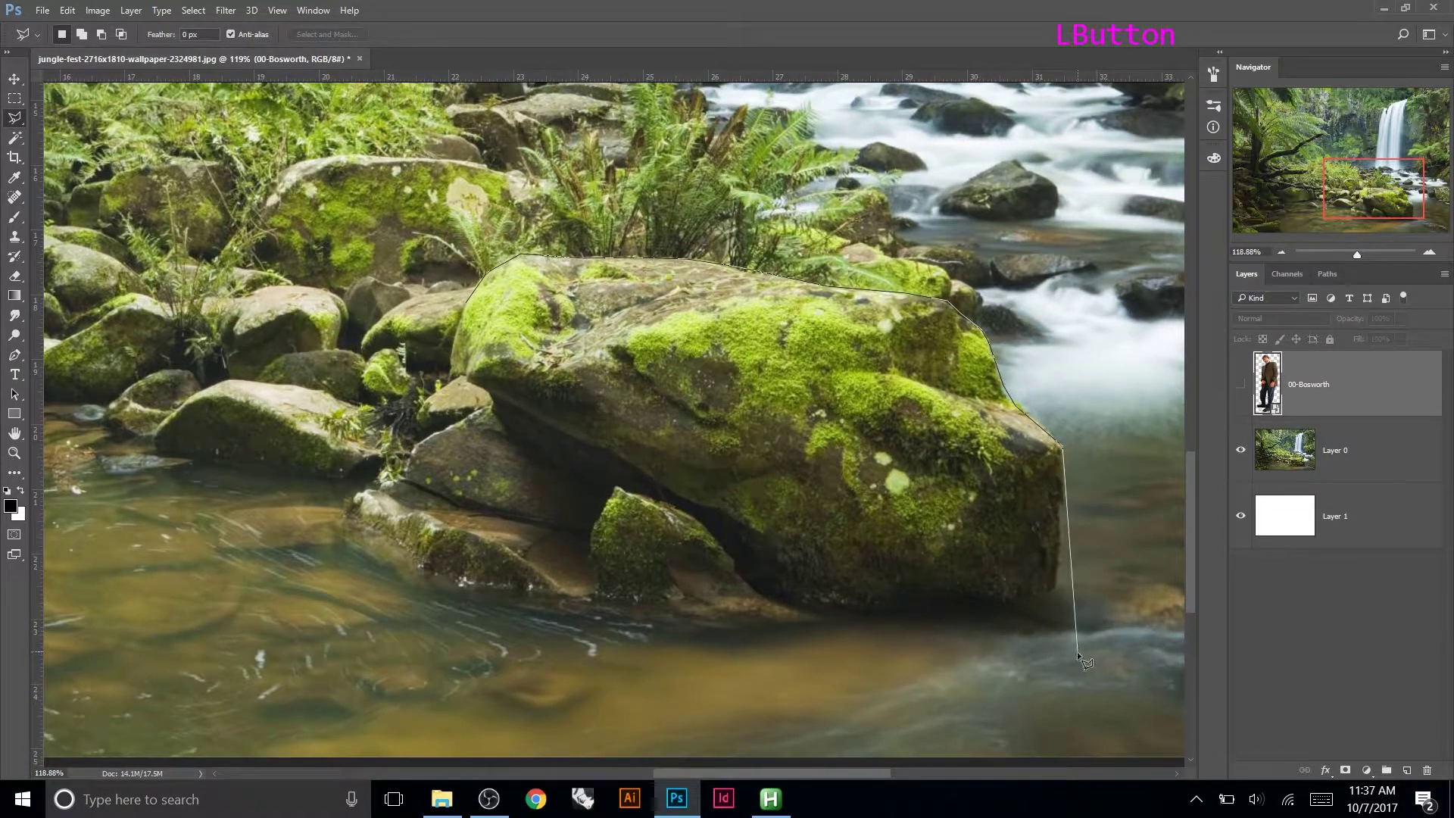
{"action": "left_click", "coordinate": [1077, 651]}
{"action": "left_click", "coordinate": [338, 644]}
{"action": "left_click", "coordinate": [399, 422]}
{"action": "left_click", "coordinate": [426, 374]}
{"action": "left_click", "coordinate": [465, 304]}
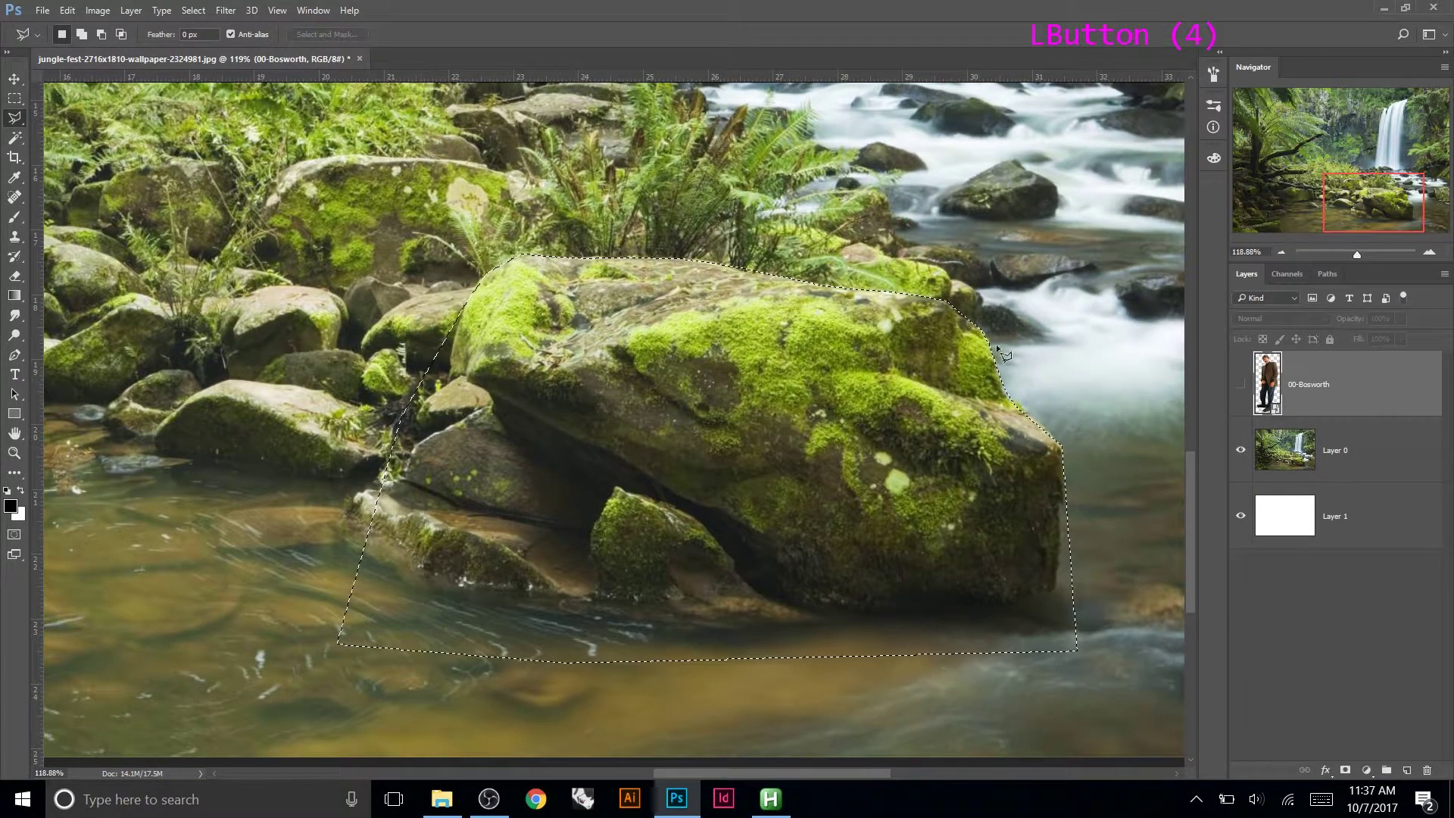
{"action": "left_click", "coordinate": [1241, 384]}
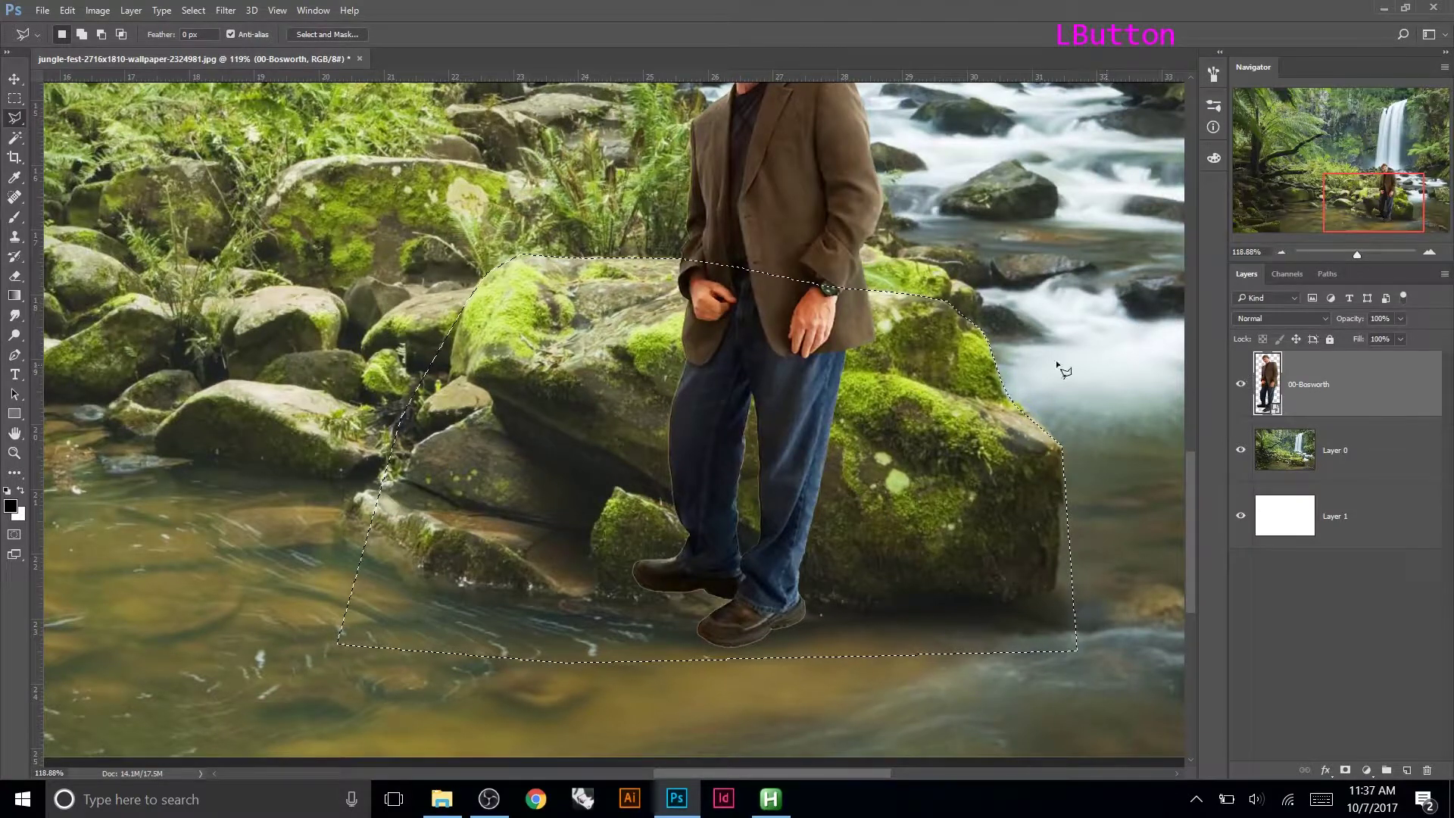
Add a layer mask revealing the selected rock area to the man's layer and view the mask on its own.
{"action": "key", "text": "ctrl+0"}
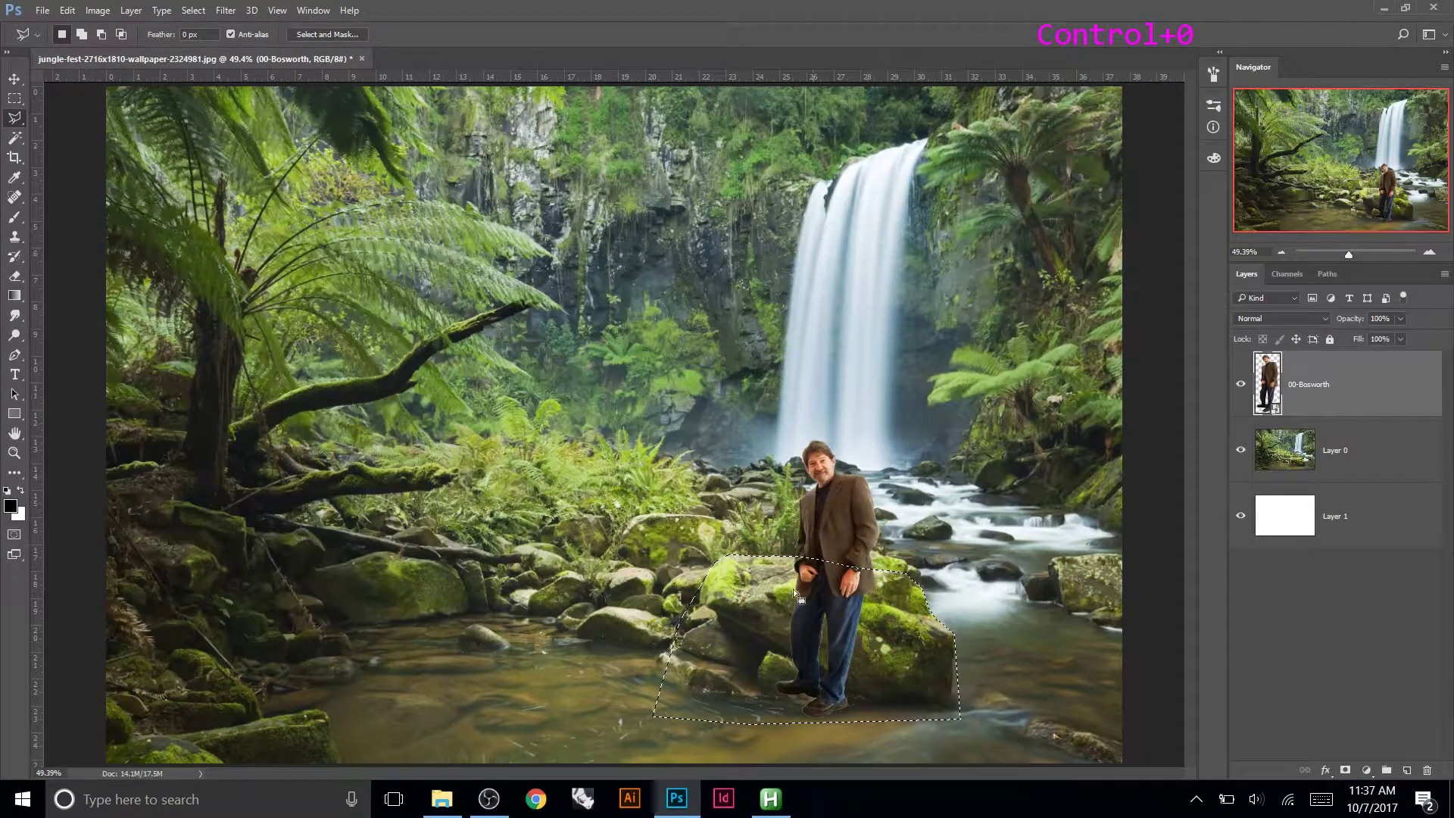
{"action": "left_click", "coordinate": [1346, 770]}
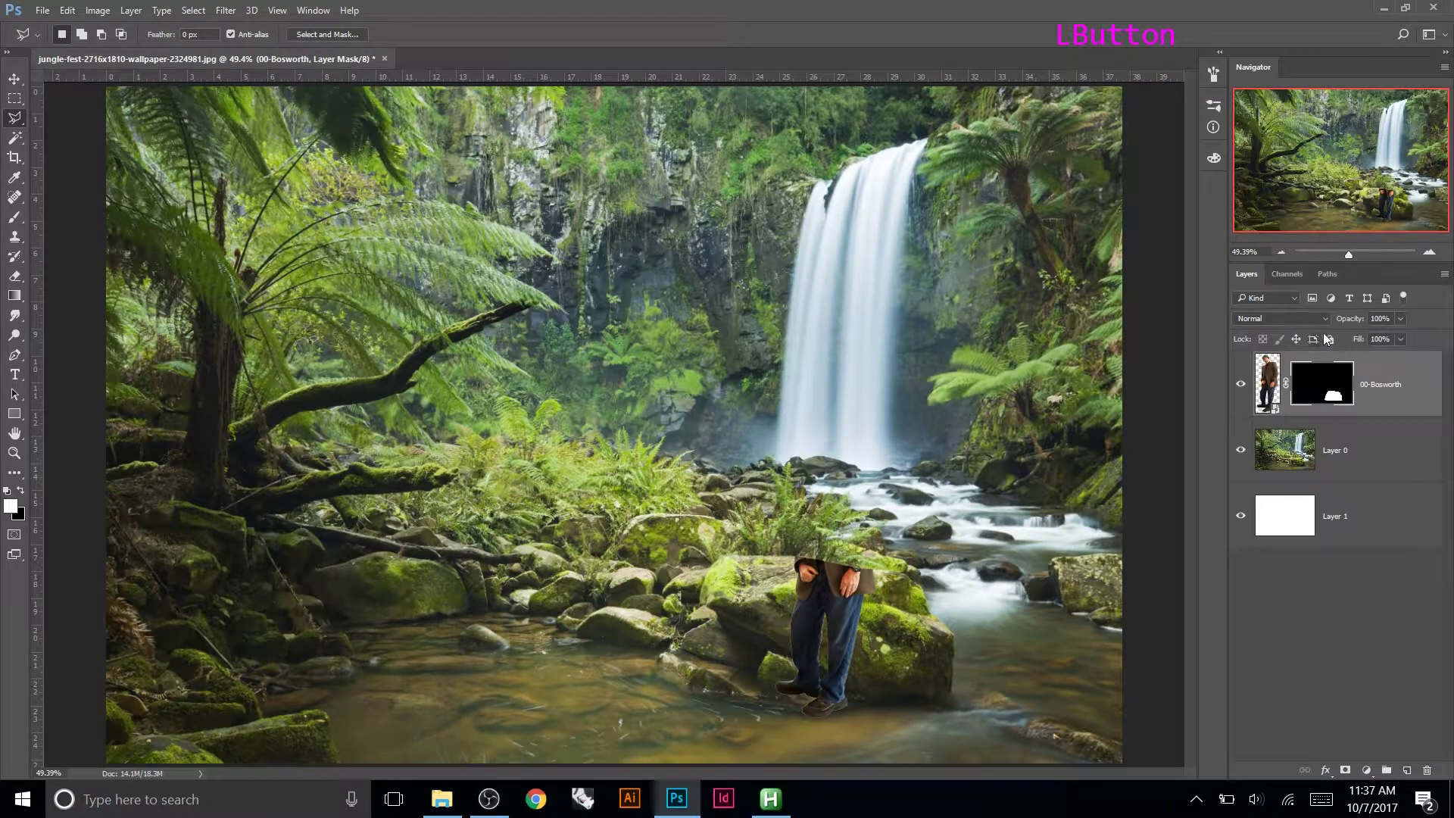
{"action": "left_click", "coordinate": [1311, 386], "text": "alt"}
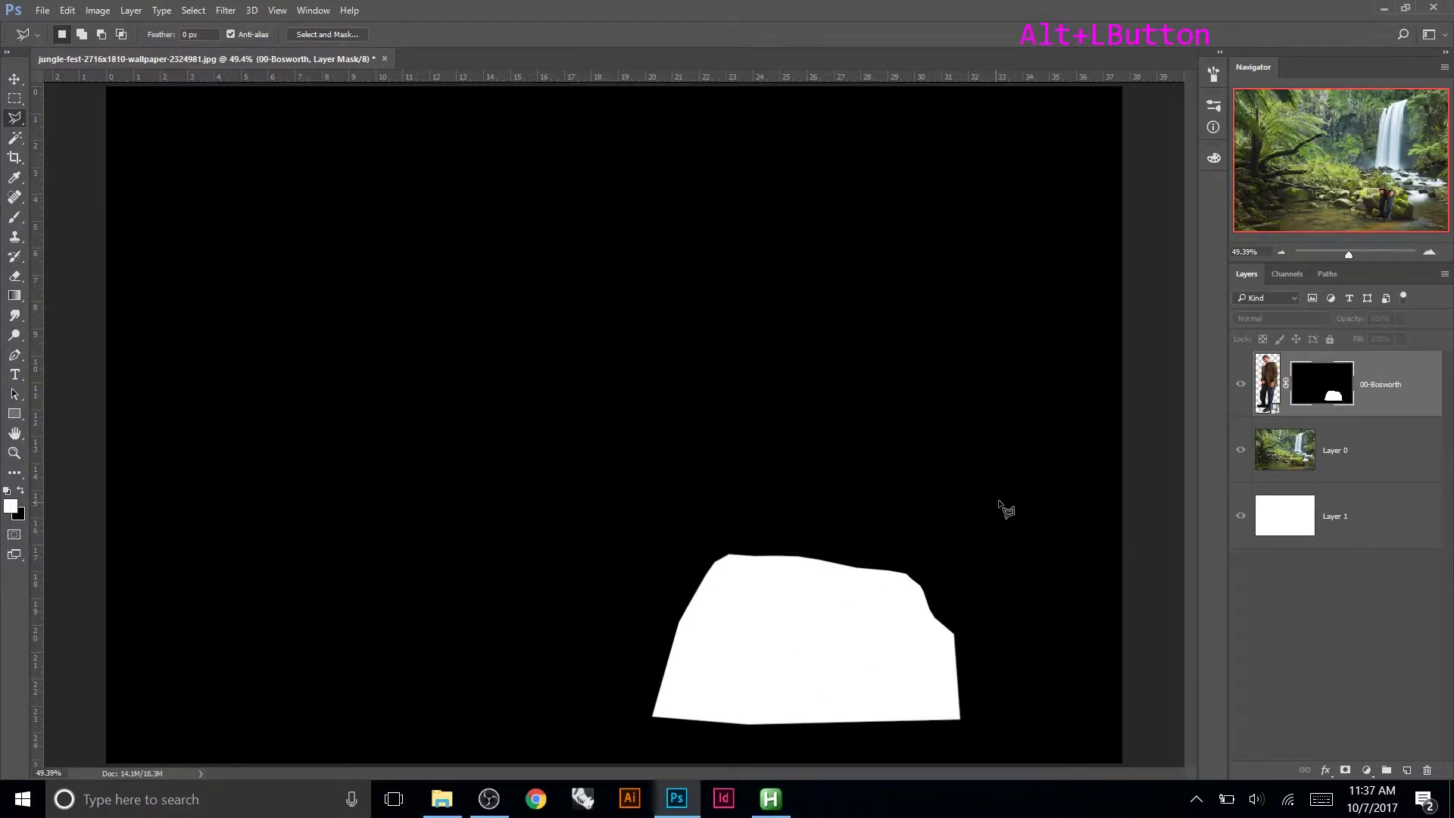
{"action": "left_click", "coordinate": [1263, 395]}
{"action": "left_click", "coordinate": [1305, 397]}
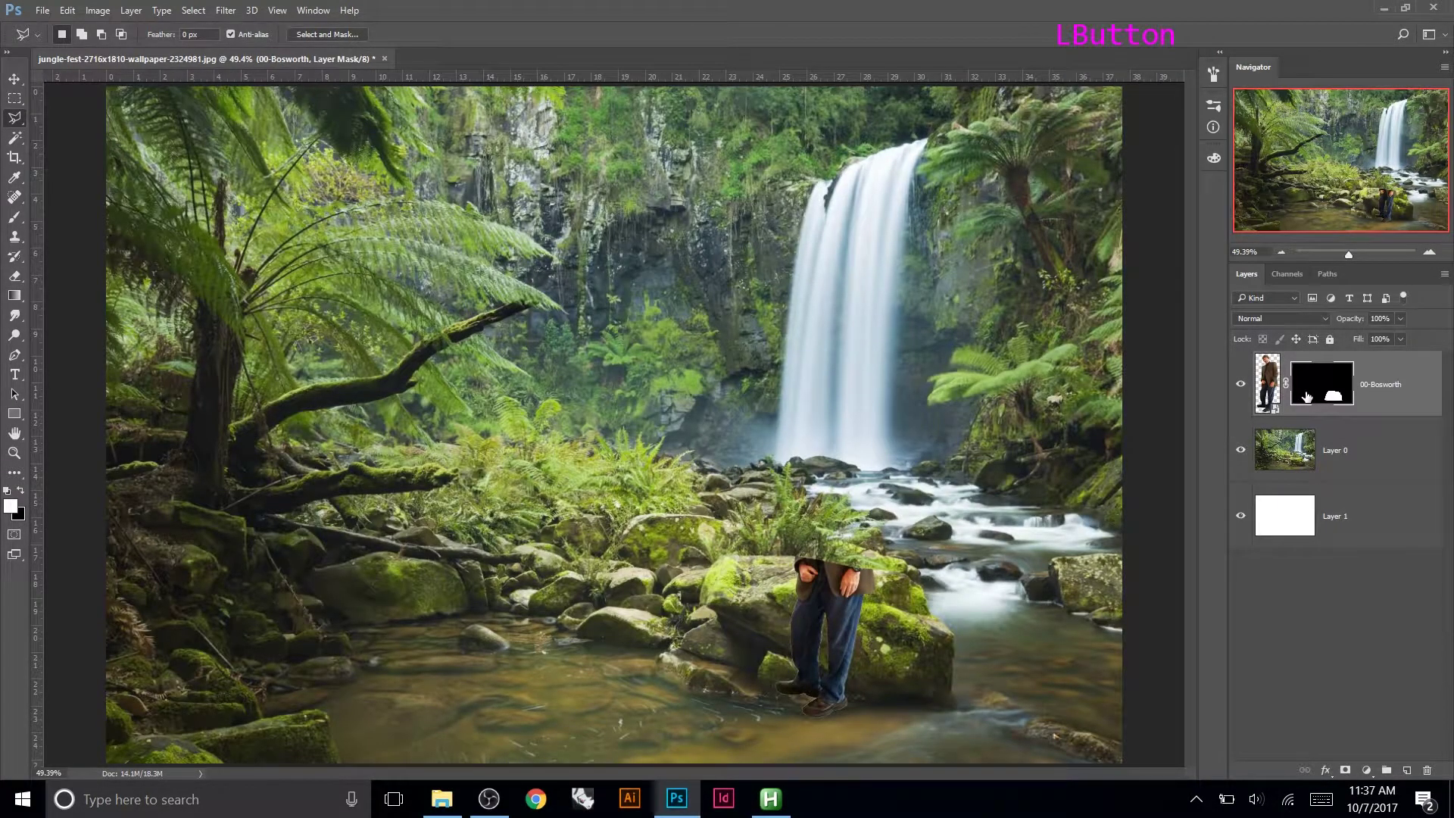
Invert the man's layer mask, then undo the inversion and the mask itself to restore the rock selection.
{"action": "right_click", "coordinate": [1318, 396]}
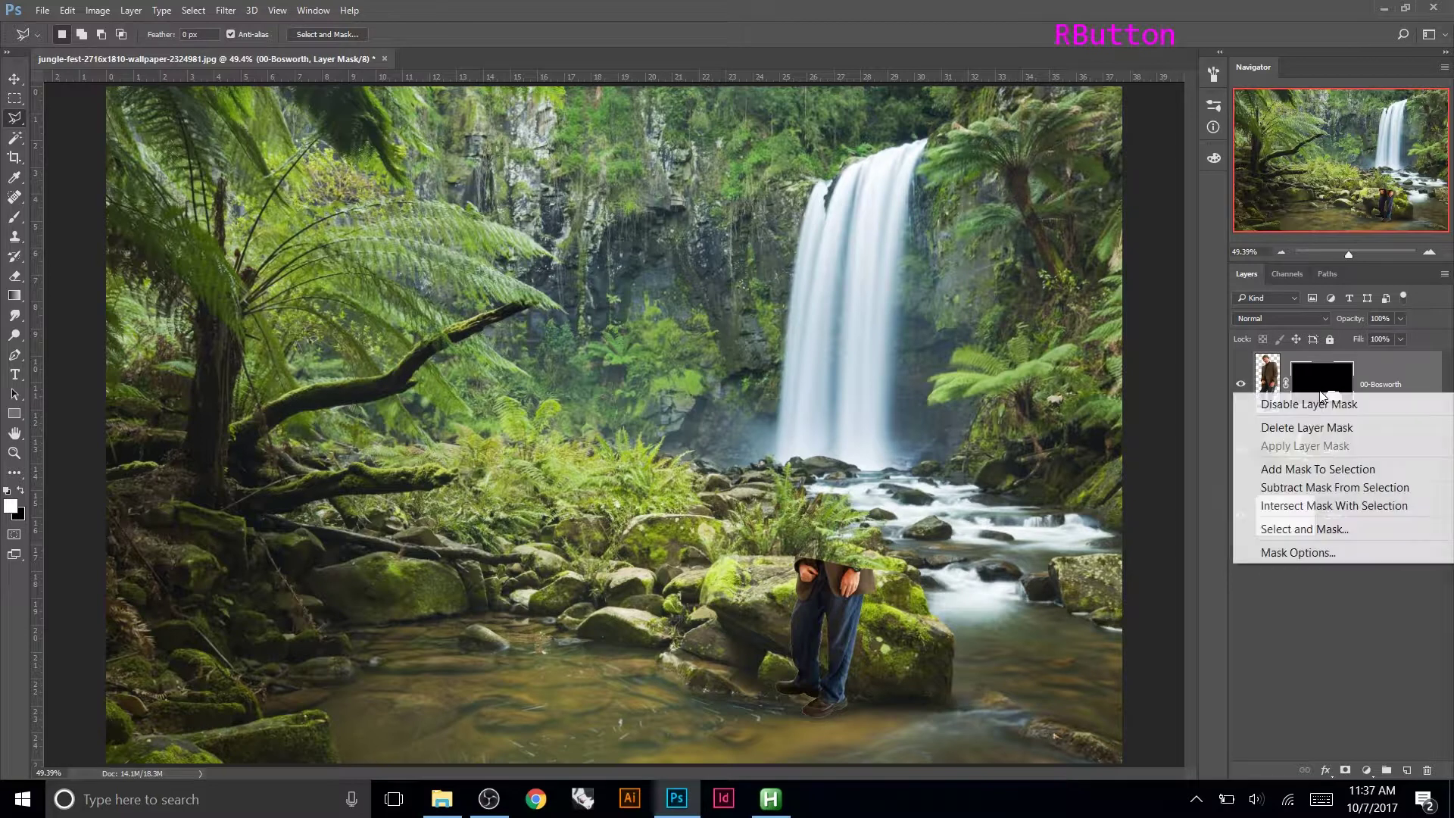
{"action": "key", "text": "Escape"}
{"action": "left_click", "coordinate": [1323, 389]}
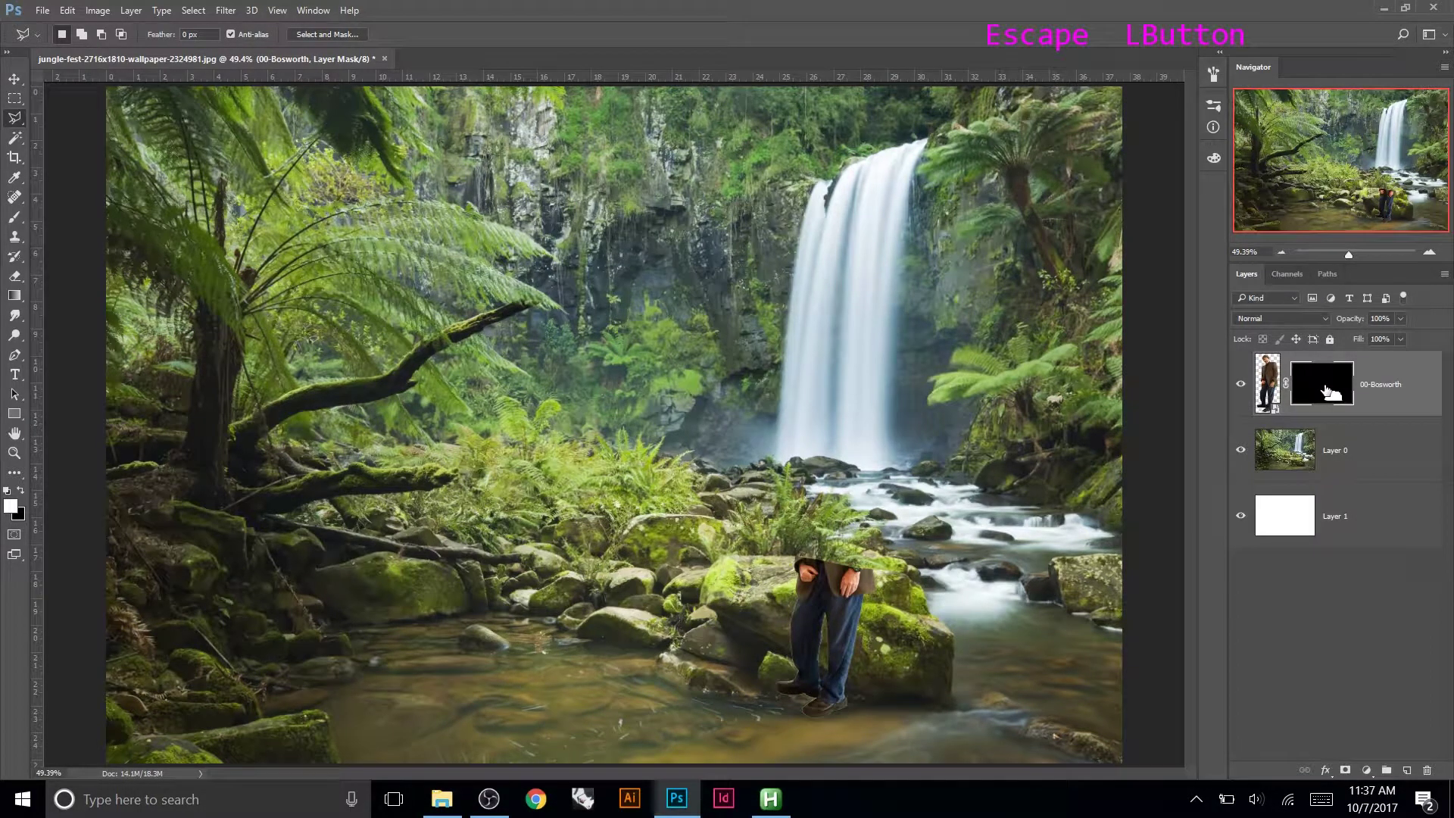
{"action": "key", "text": "ctrl+i"}
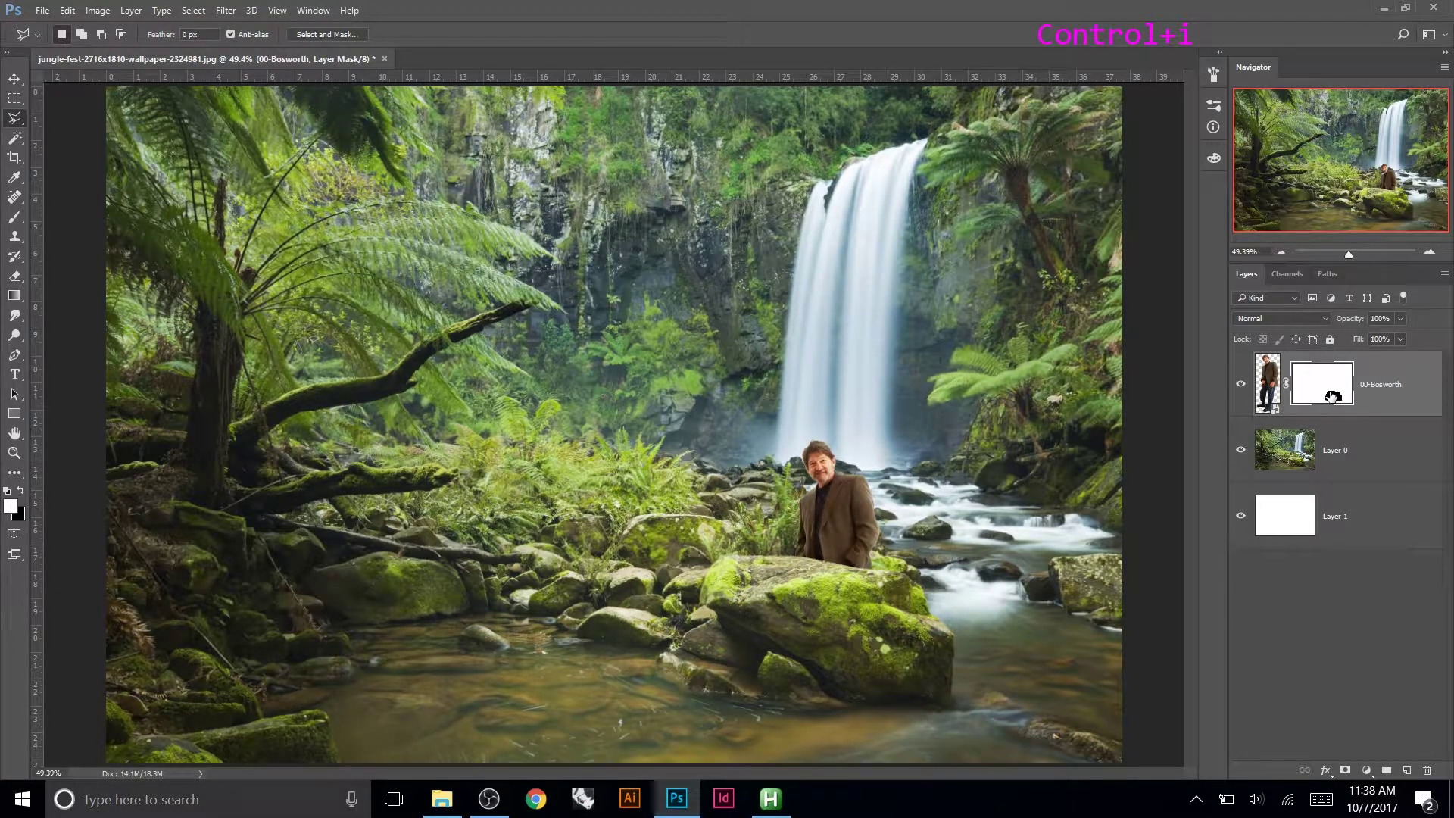
{"action": "key", "text": "ctrl+z"}
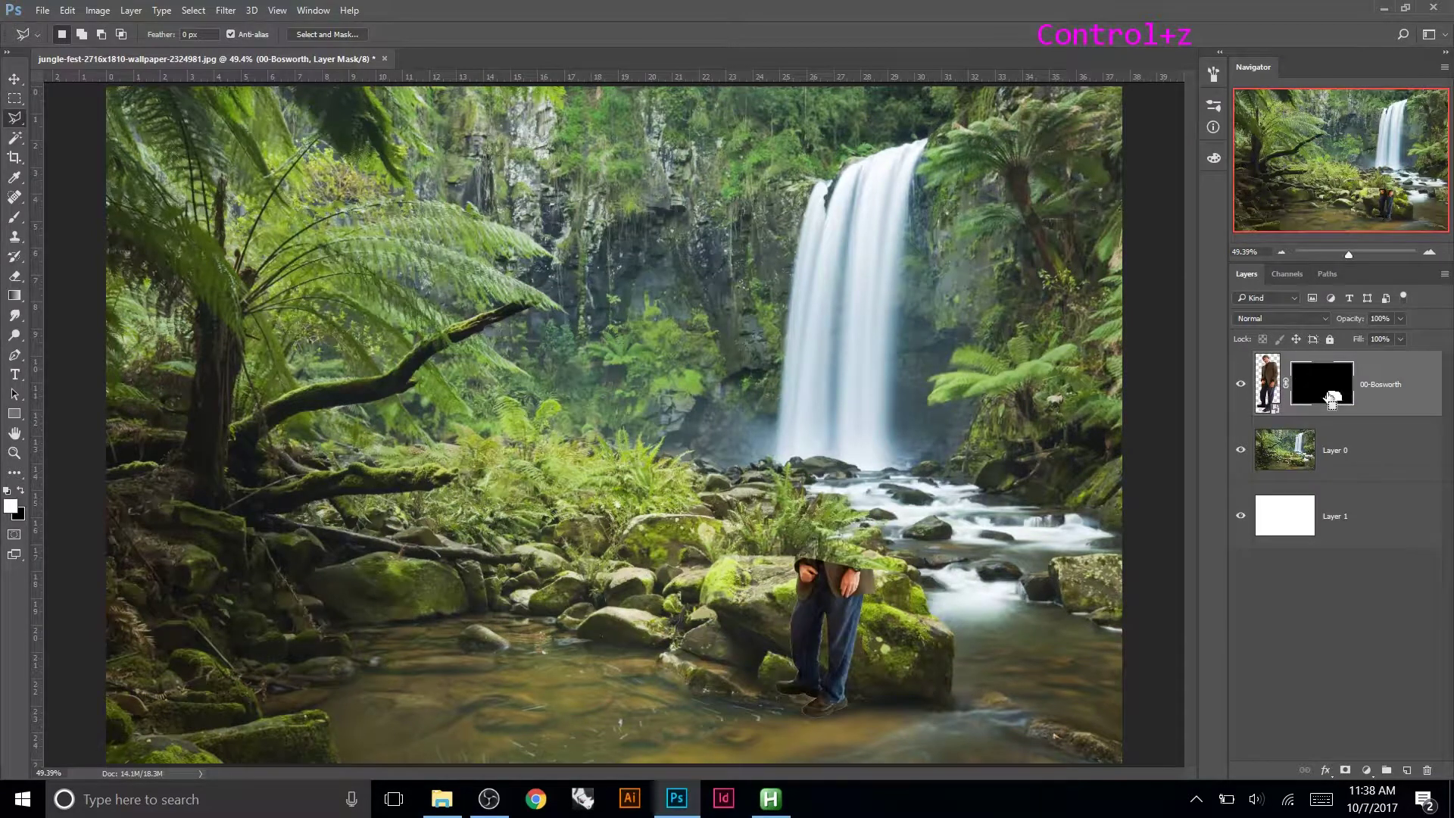
{"action": "key", "text": "ctrl+alt+z"}
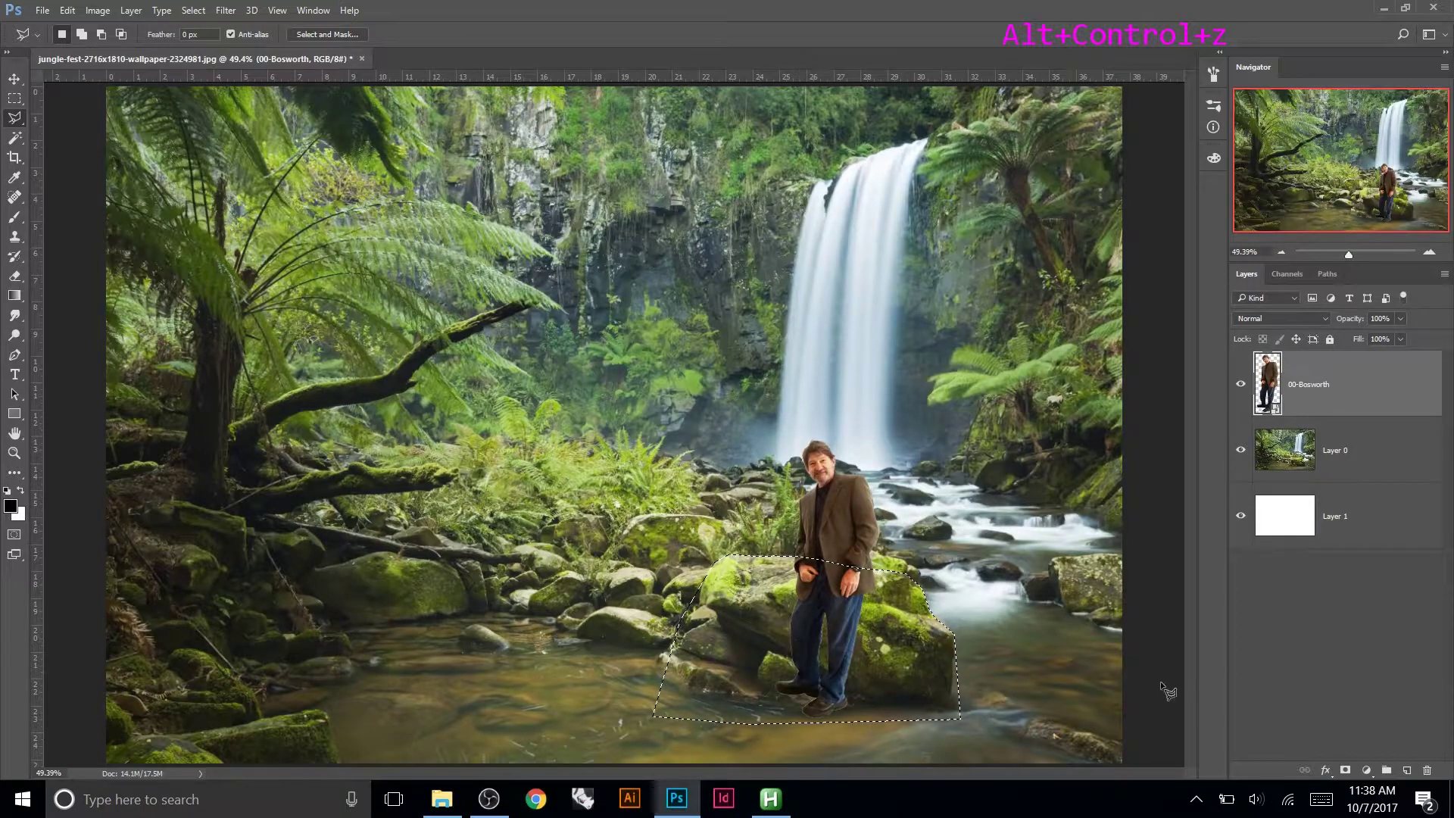
Add a layer mask to the man's layer that hides the selected rock area instead of revealing it.
{"action": "left_click", "coordinate": [1344, 771]}
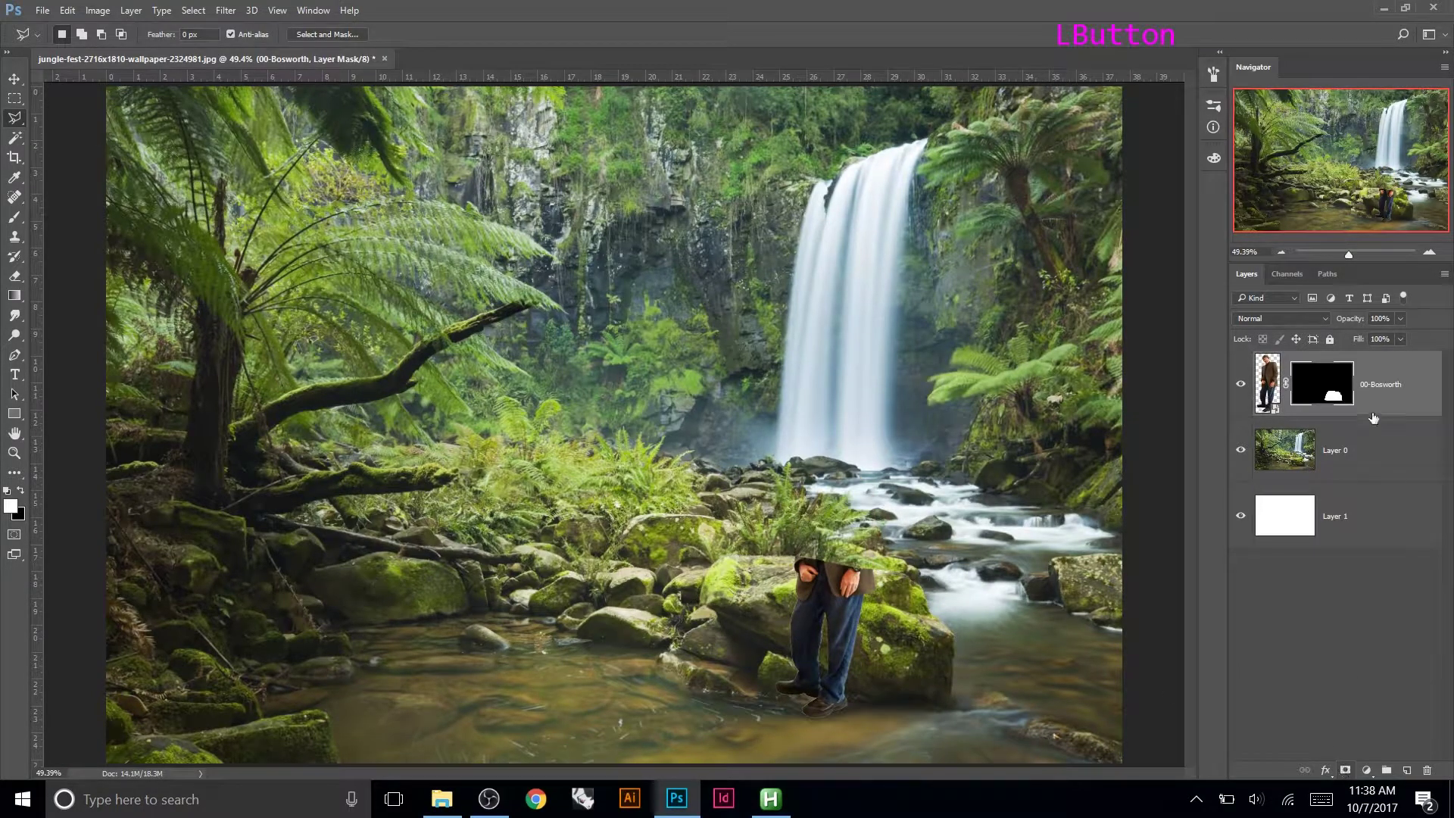
{"action": "key", "text": "ctrl+d"}
{"action": "key", "text": "ctrl+alt+z"}
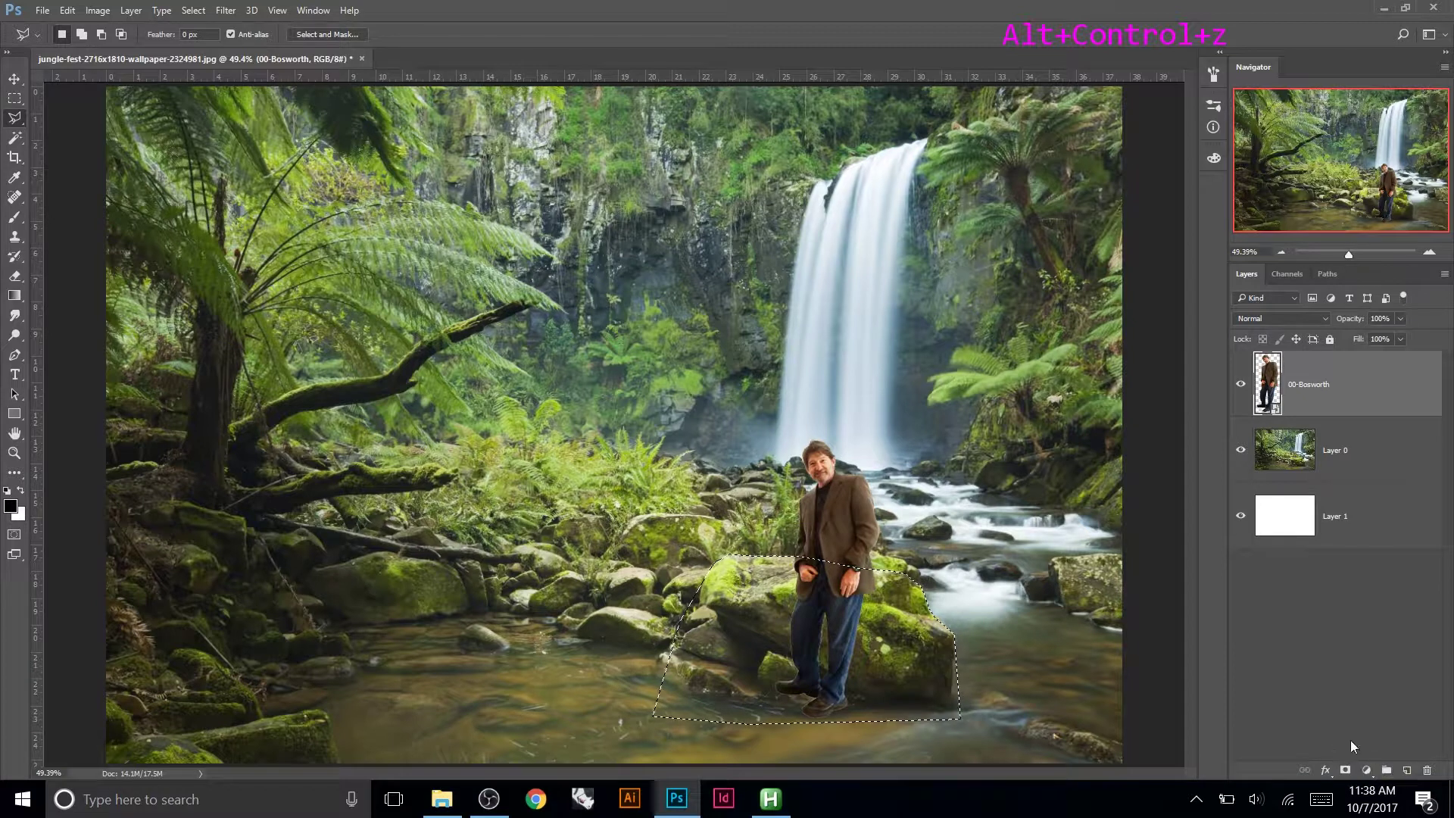
{"action": "left_click", "coordinate": [1345, 771], "text": "alt"}
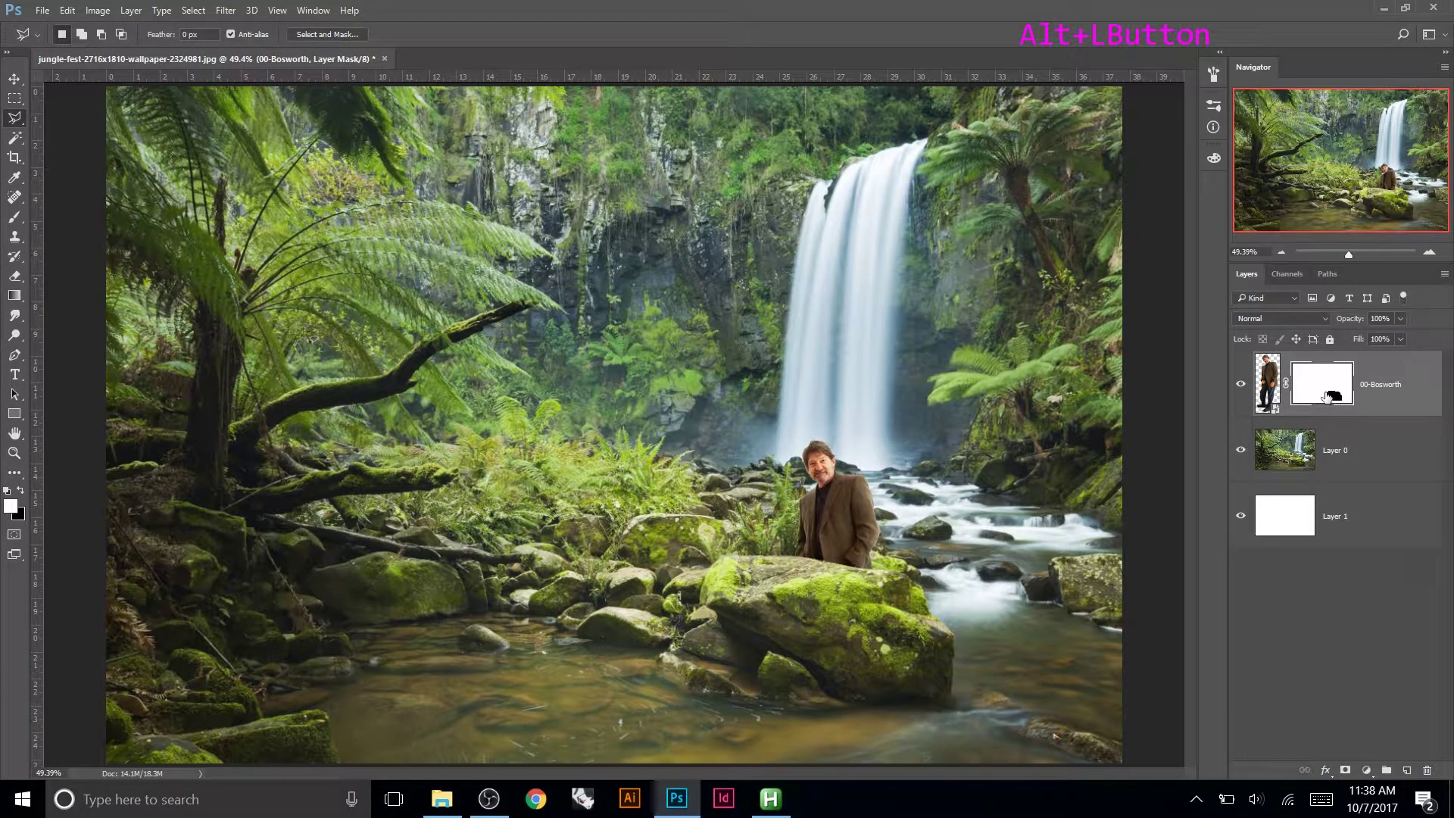
Add a white reveal-all layer mask to the waterfall layer, Layer 0, and delete it again.
{"action": "left_click", "coordinate": [1334, 460]}
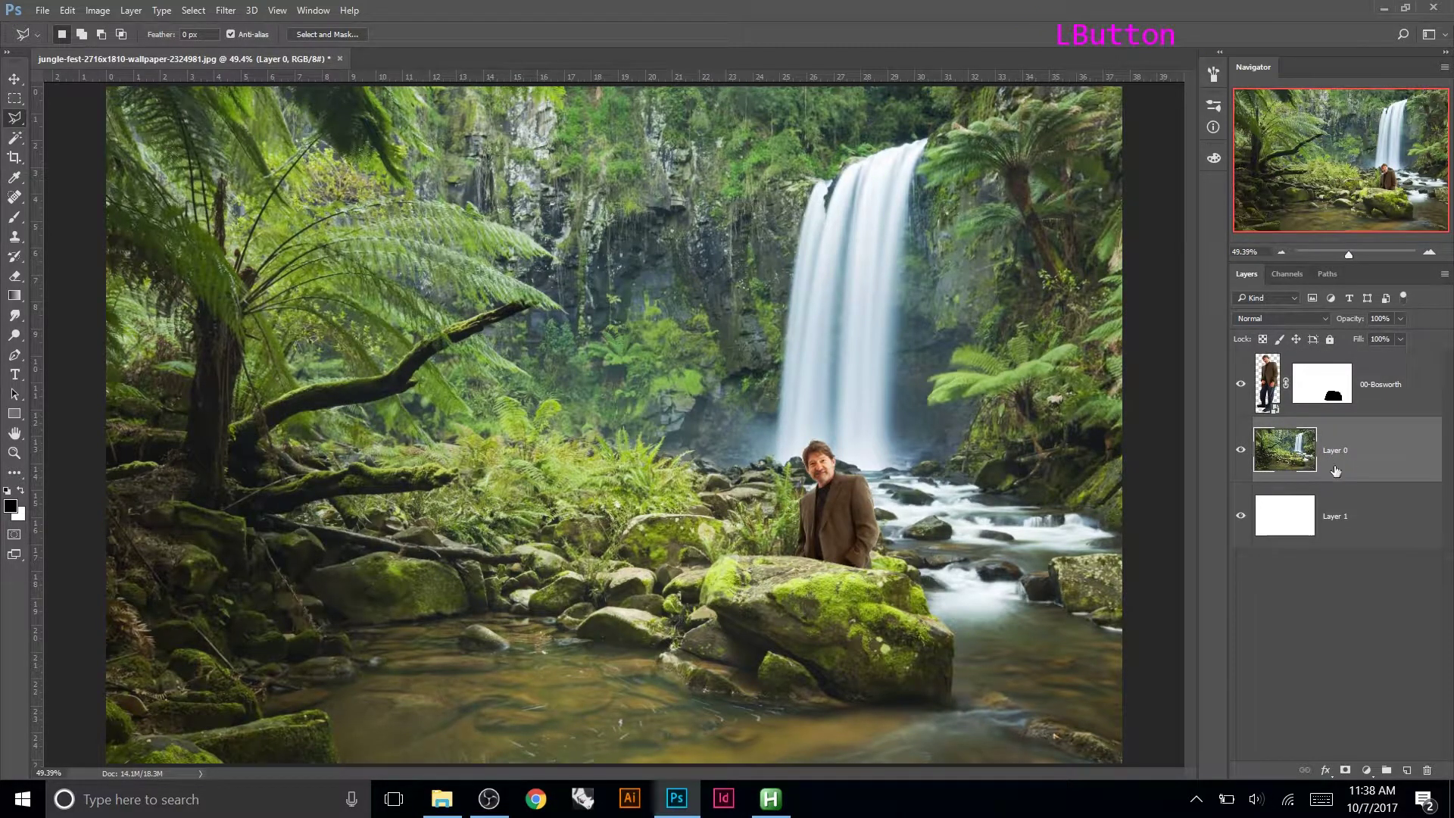
{"action": "left_click", "coordinate": [1345, 771]}
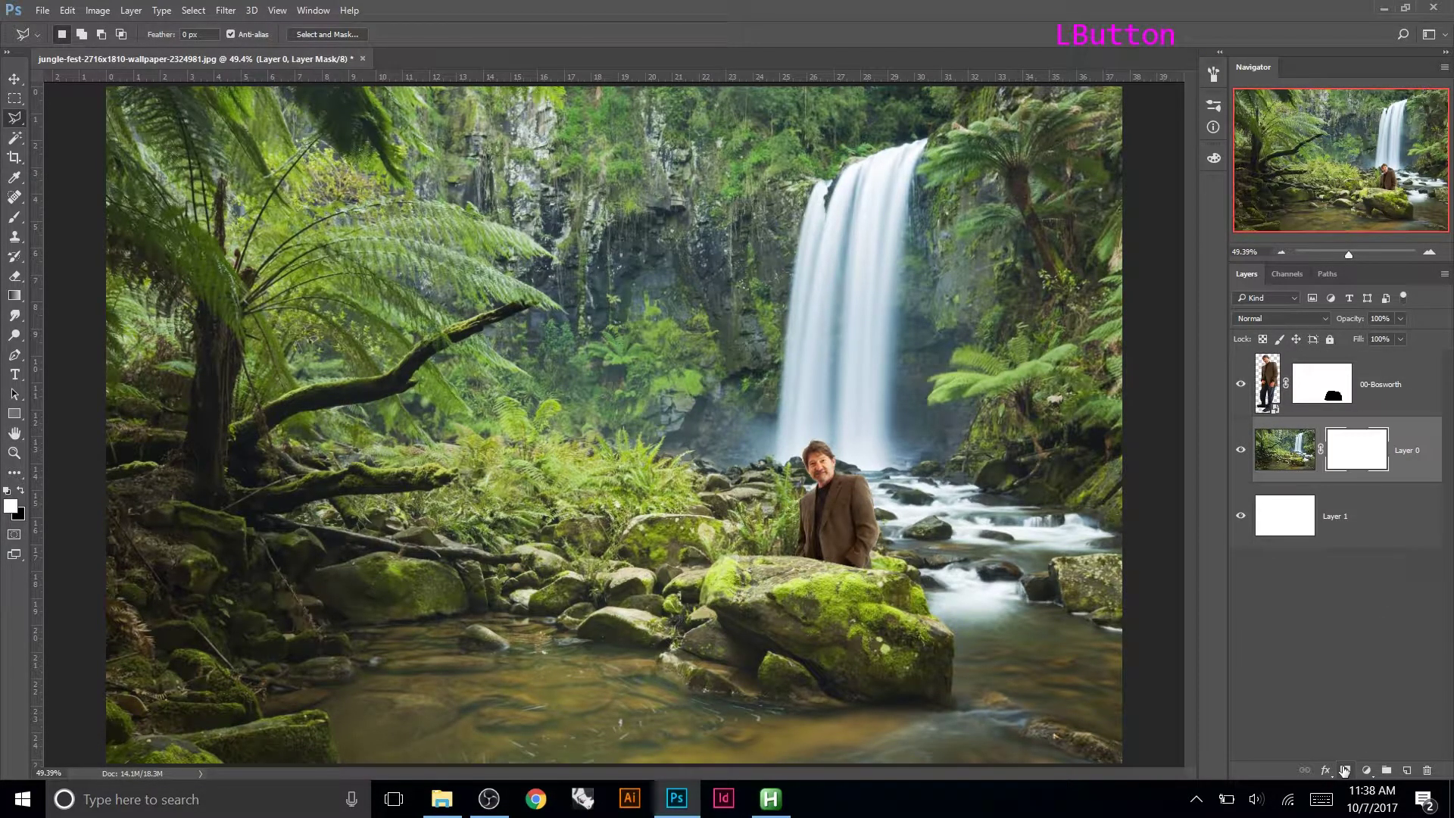
{"action": "right_click", "coordinate": [1349, 457]}
{"action": "left_click", "coordinate": [1322, 484]}
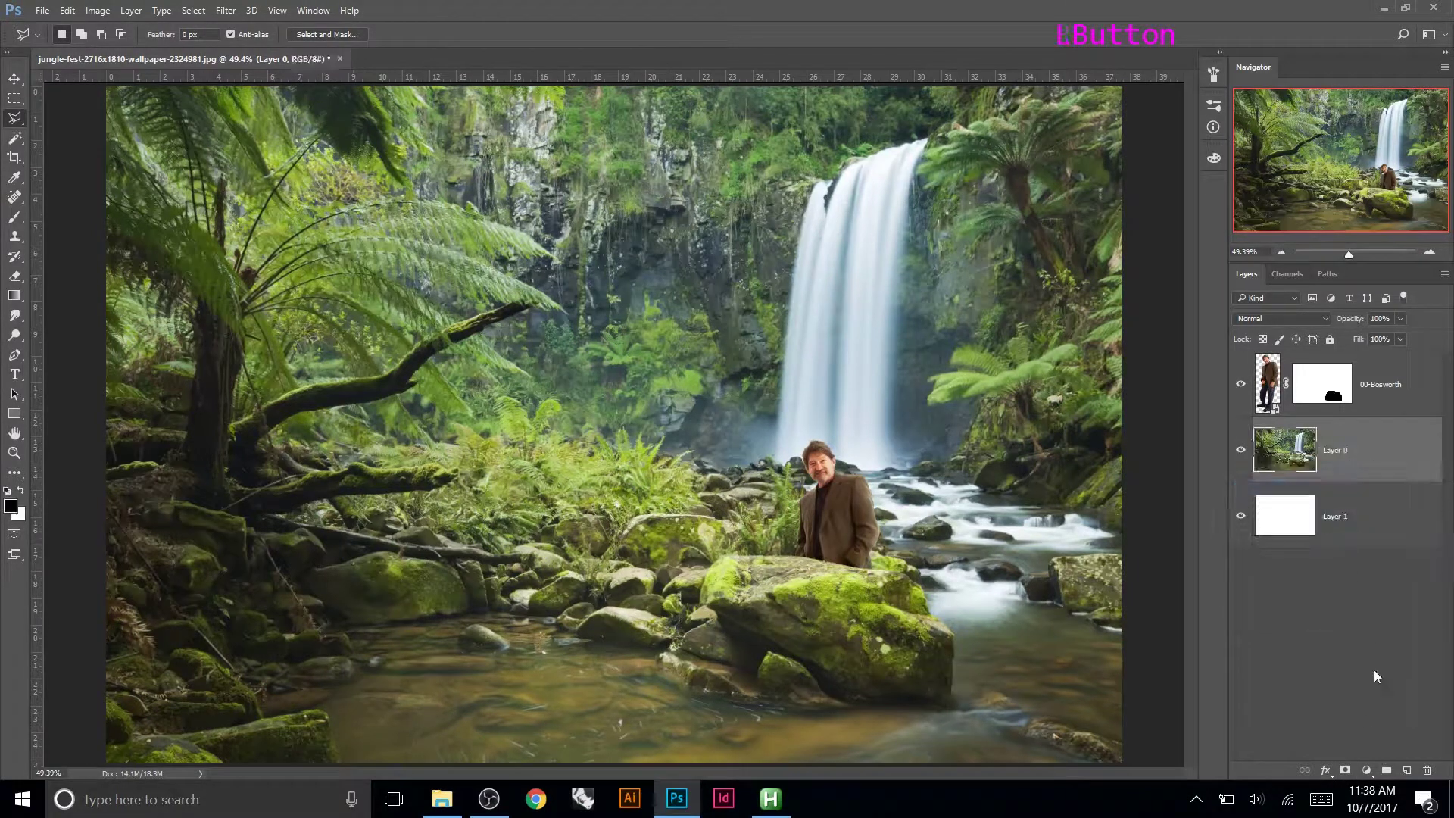
Add a black hide-all mask to Layer 0 and reveal thin zigzag strokes of the waterfall picture with a white brush.
{"action": "left_click", "coordinate": [1345, 770], "text": "alt"}
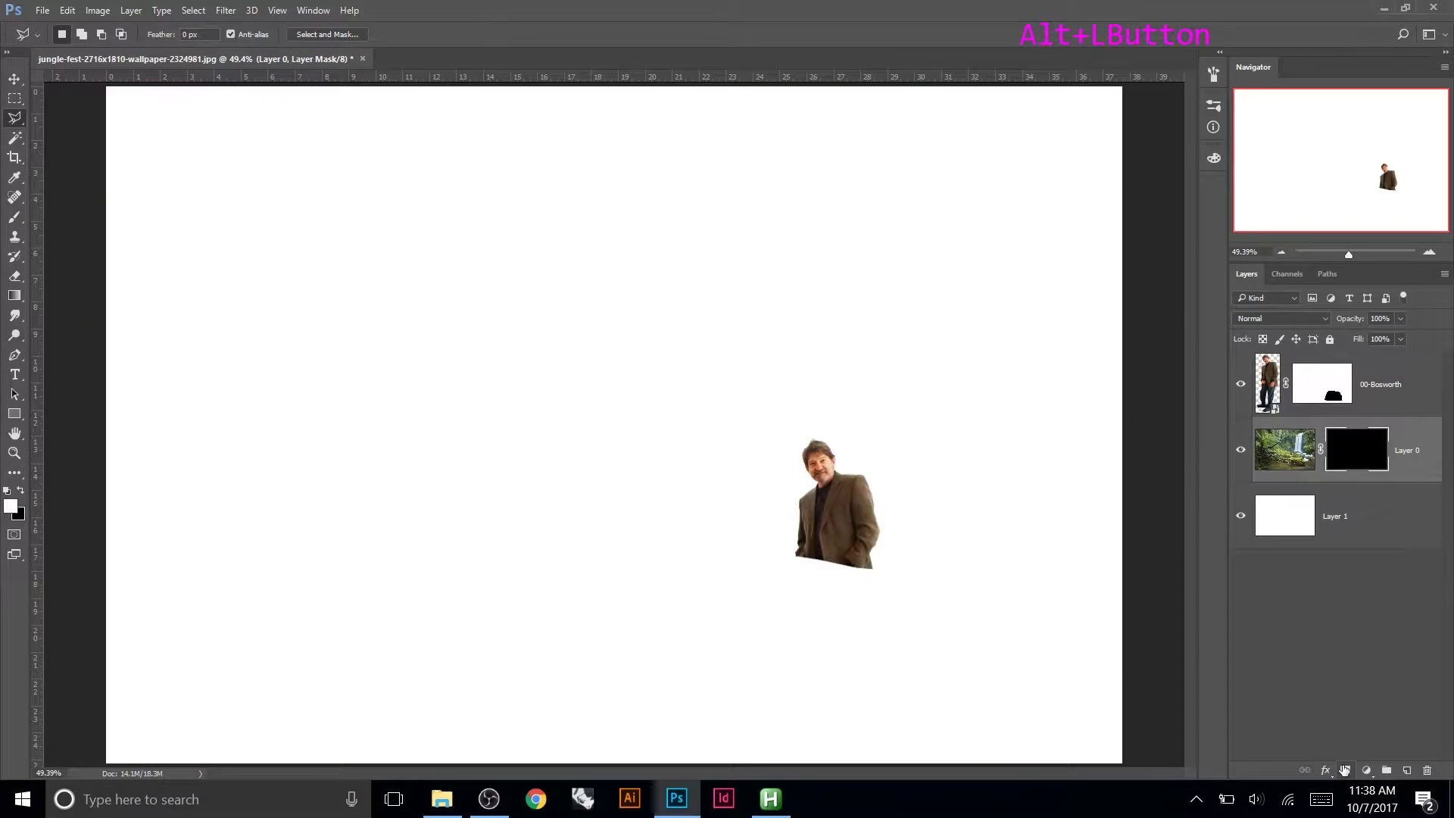
{"action": "left_click", "coordinate": [1356, 453]}
{"action": "key", "text": "b"}
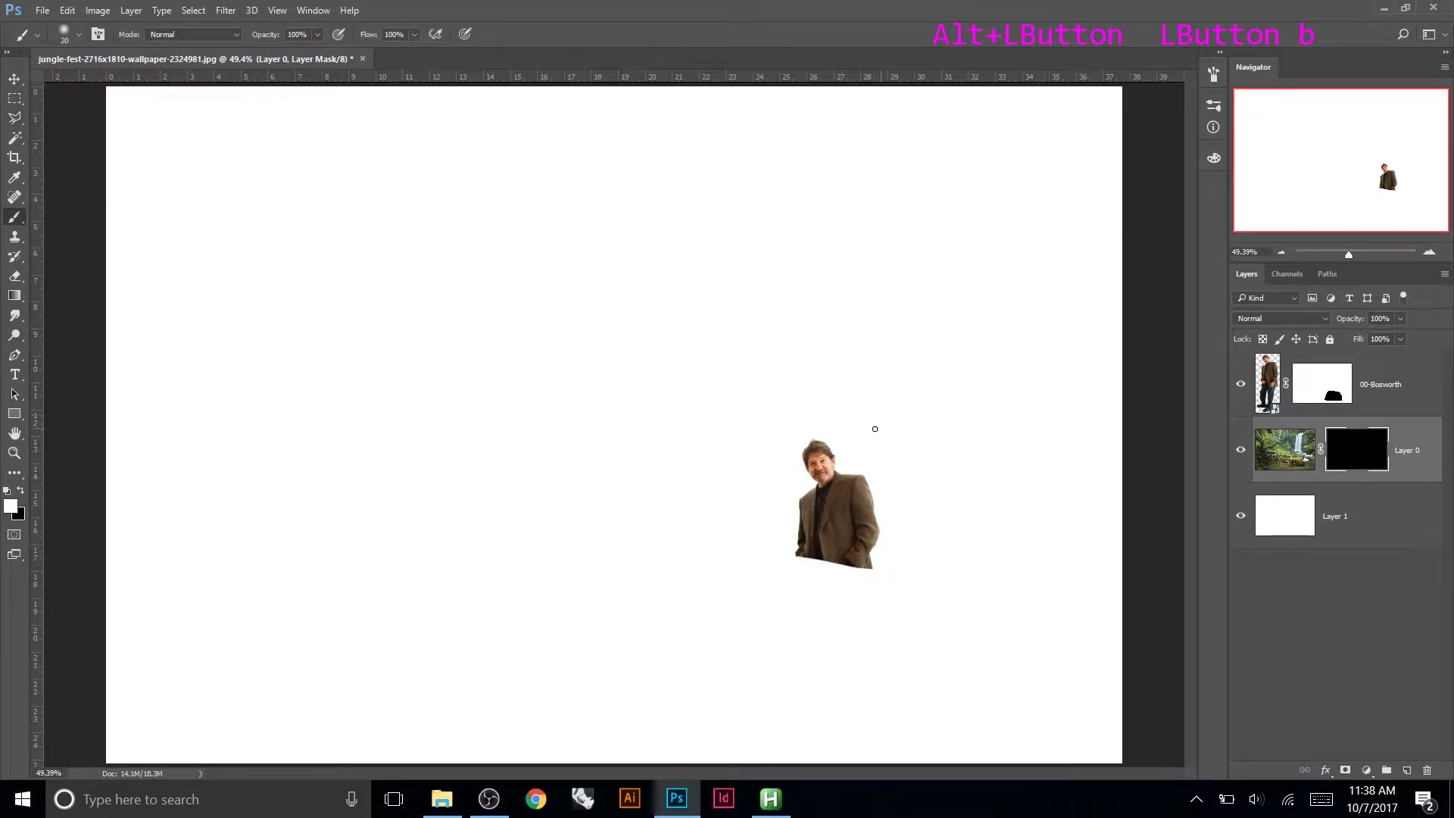
{"action": "mouse_move", "coordinate": [445, 396]}
{"action": "left_mouse_down"}
{"action": "mouse_move", "coordinate": [526, 457]}
{"action": "mouse_move", "coordinate": [546, 578]}
{"action": "left_mouse_up"}
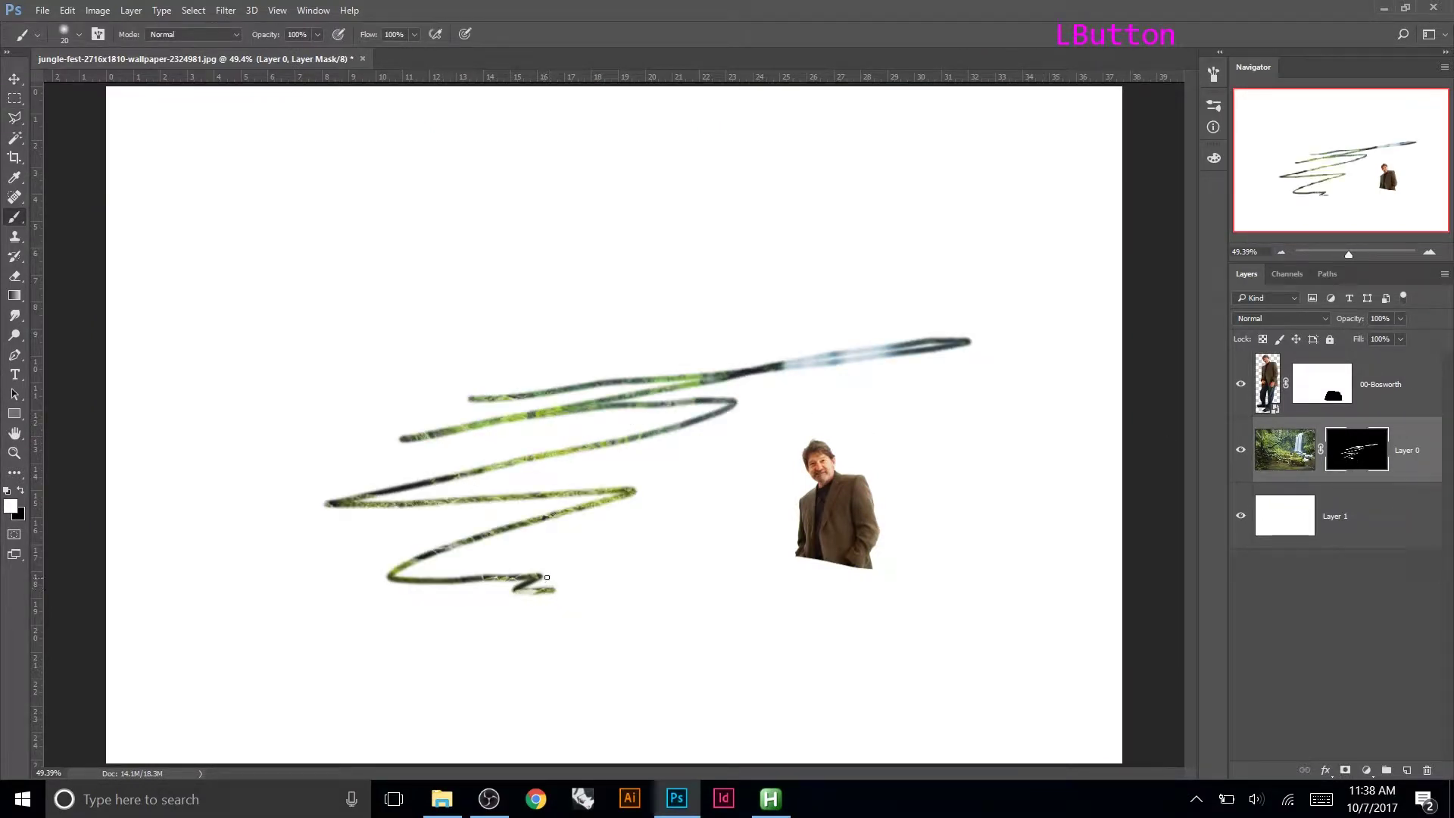
Enlarge the brush to 1100 px, reveal the middle of the waterfall picture on the mask, and delete Layer 0's mask.
{"action": "key", "text": "]"}
{"action": "key", "text": "]"}
{"action": "key", "text": "]"}
{"action": "key", "text": "]"}
{"action": "key", "text": "]"}
{"action": "key", "text": "]"}
{"action": "key", "text": "]"}
{"action": "key", "text": "]"}
{"action": "key", "text": "]"}
{"action": "key", "text": "]"}
{"action": "key", "text": "]"}
{"action": "key", "text": "]"}
{"action": "key", "text": "]"}
{"action": "key", "text": "]"}
{"action": "key", "text": "]"}
{"action": "key", "text": "]"}
{"action": "key", "text": "]"}
{"action": "key", "text": "]"}
{"action": "key", "text": "]"}
{"action": "key", "text": "]"}
{"action": "mouse_move", "coordinate": [522, 541]}
{"action": "left_mouse_down"}
{"action": "mouse_move", "coordinate": [789, 502]}
{"action": "mouse_move", "coordinate": [689, 490]}
{"action": "mouse_move", "coordinate": [678, 497]}
{"action": "mouse_move", "coordinate": [826, 491]}
{"action": "left_mouse_up"}
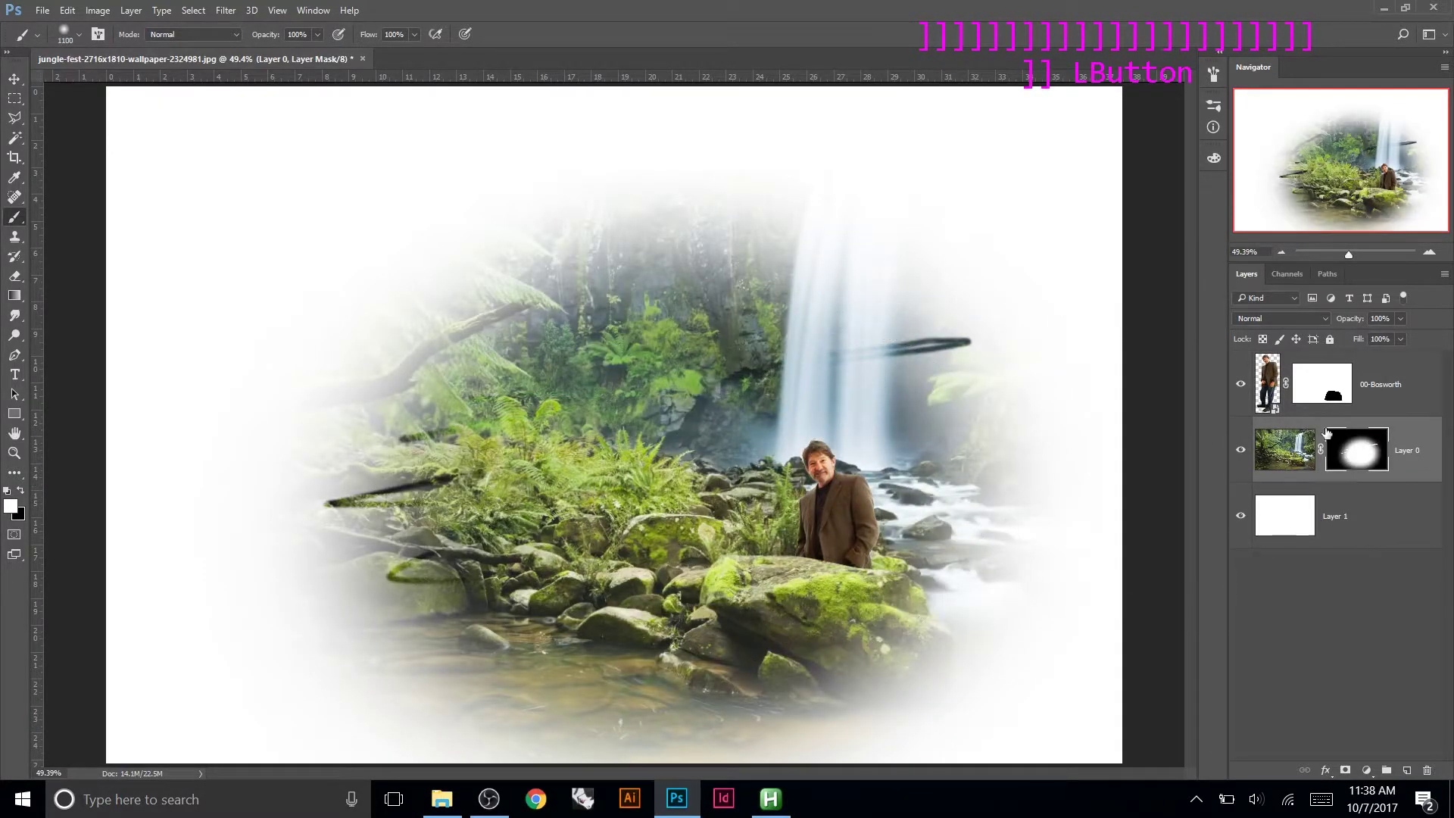
{"action": "right_click", "coordinate": [1356, 462]}
{"action": "left_click", "coordinate": [1331, 494]}
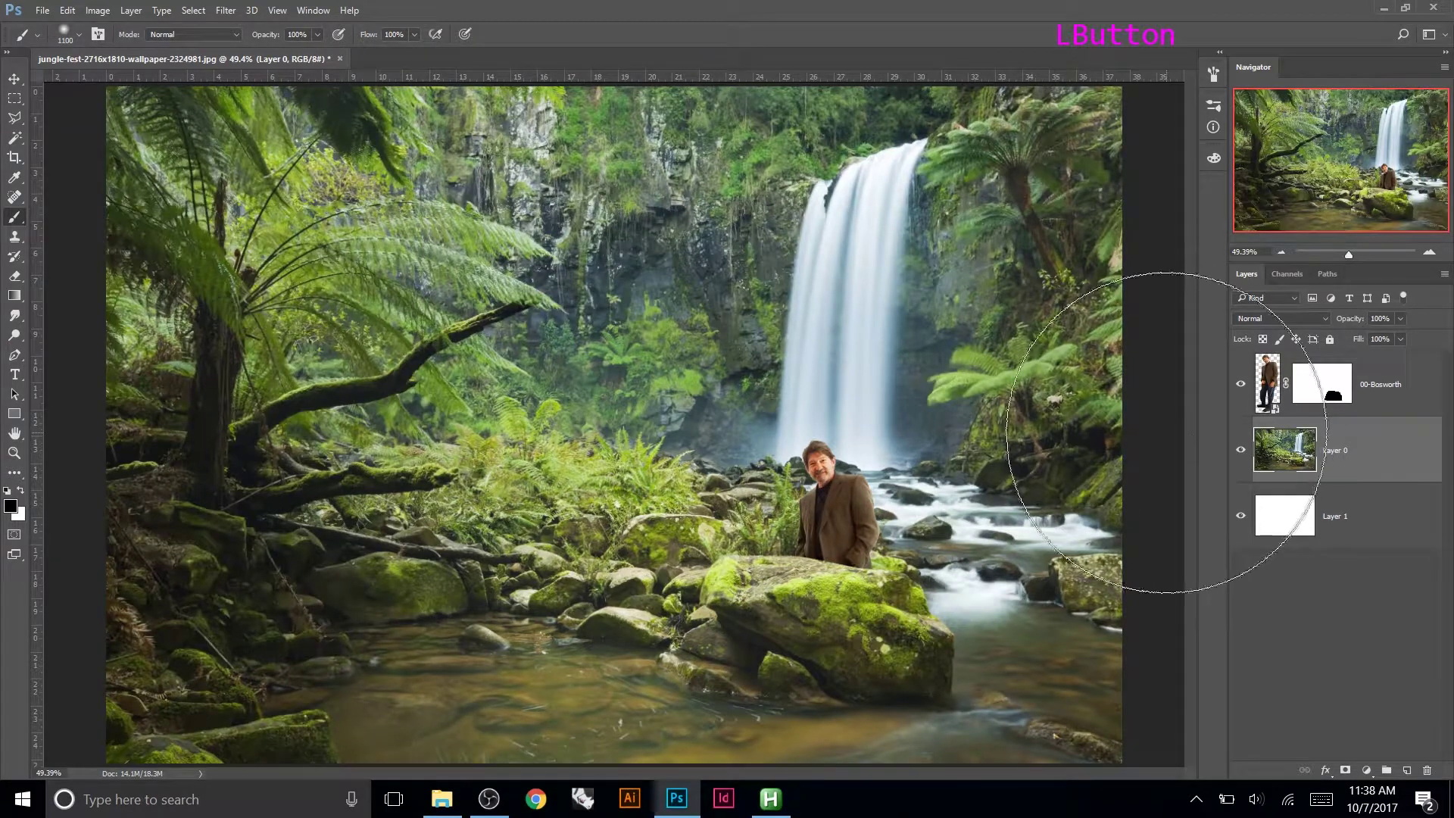
Place the Nature_Forest_The_temple_in_the_jungle image as an embedded layer, positioned in the lower-left corner of the canvas.
{"action": "left_click", "coordinate": [42, 9]}
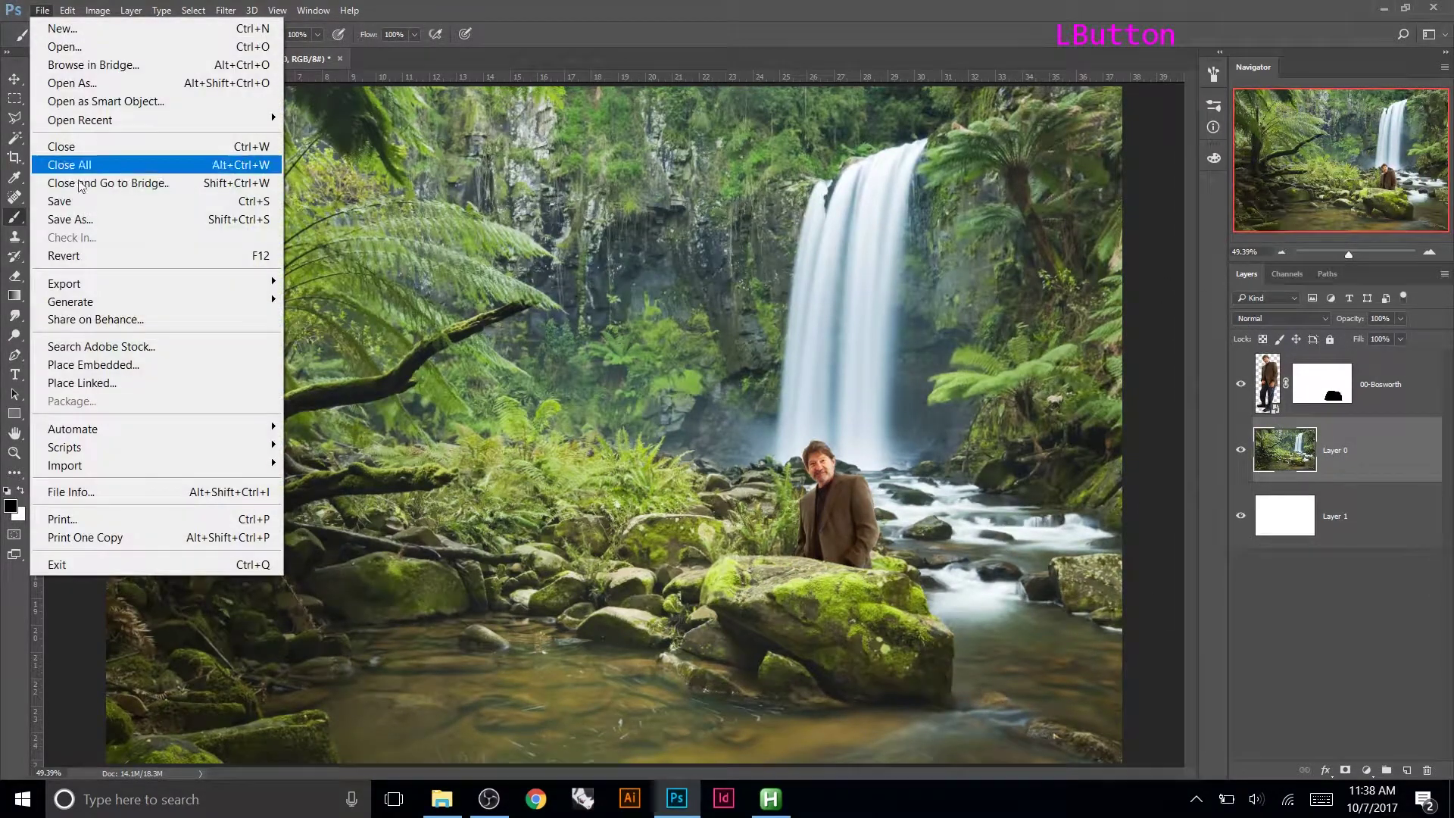
{"action": "left_click", "coordinate": [93, 364]}
{"action": "left_click", "coordinate": [219, 303]}
{"action": "left_click", "coordinate": [694, 500]}
{"action": "left_click_drag", "start_coordinate": [767, 369], "coordinate": [644, 472]}
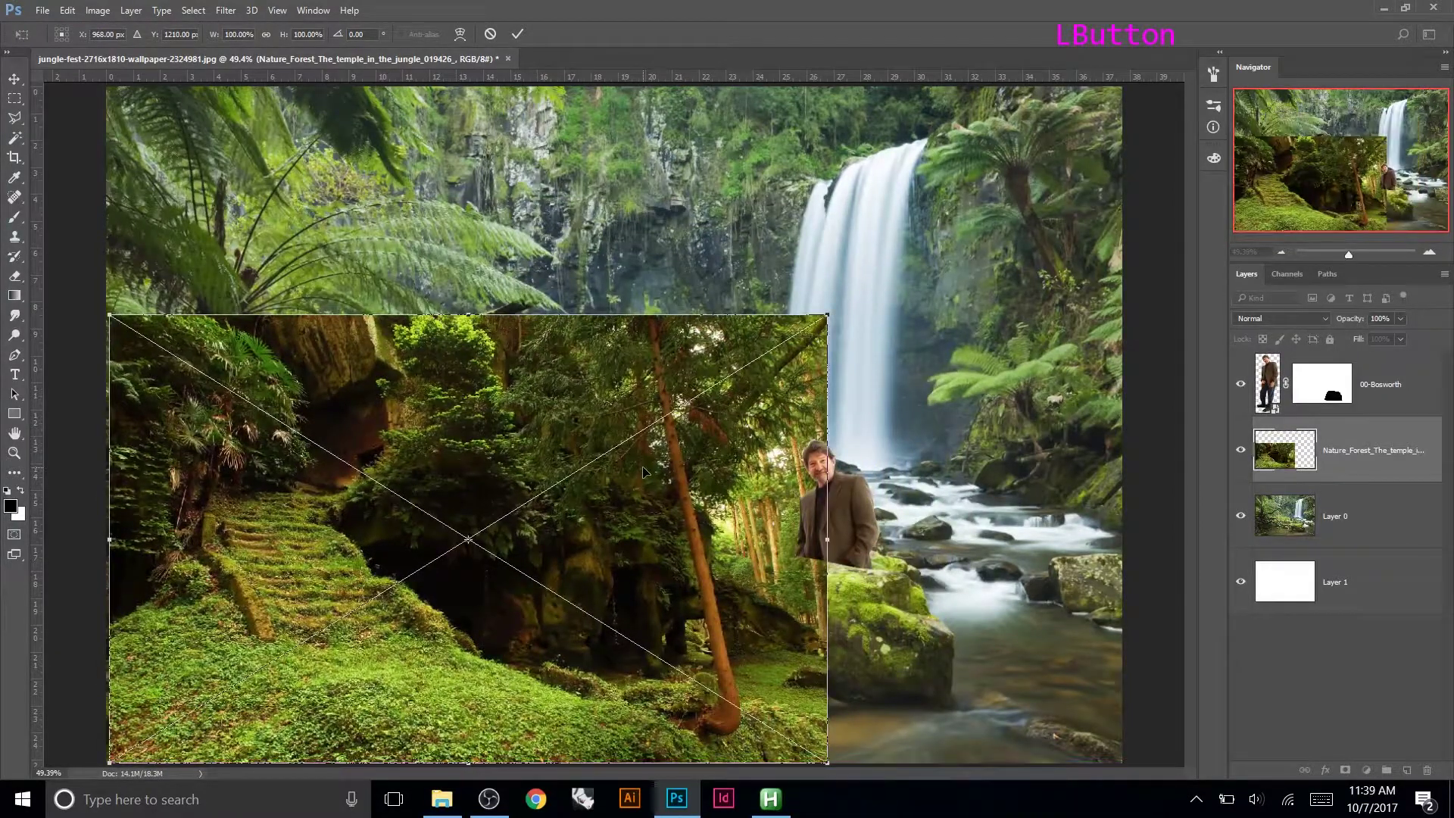
{"action": "mouse_move", "coordinate": [409, 488]}
{"action": "left_mouse_down"}
{"action": "mouse_move", "coordinate": [1129, 449]}
{"action": "mouse_move", "coordinate": [461, 457]}
{"action": "mouse_move", "coordinate": [488, 482]}
{"action": "mouse_move", "coordinate": [859, 466]}
{"action": "mouse_move", "coordinate": [665, 453]}
{"action": "mouse_move", "coordinate": [447, 466]}
{"action": "mouse_move", "coordinate": [407, 486]}
{"action": "left_mouse_up"}
{"action": "left_click", "coordinate": [517, 34]}
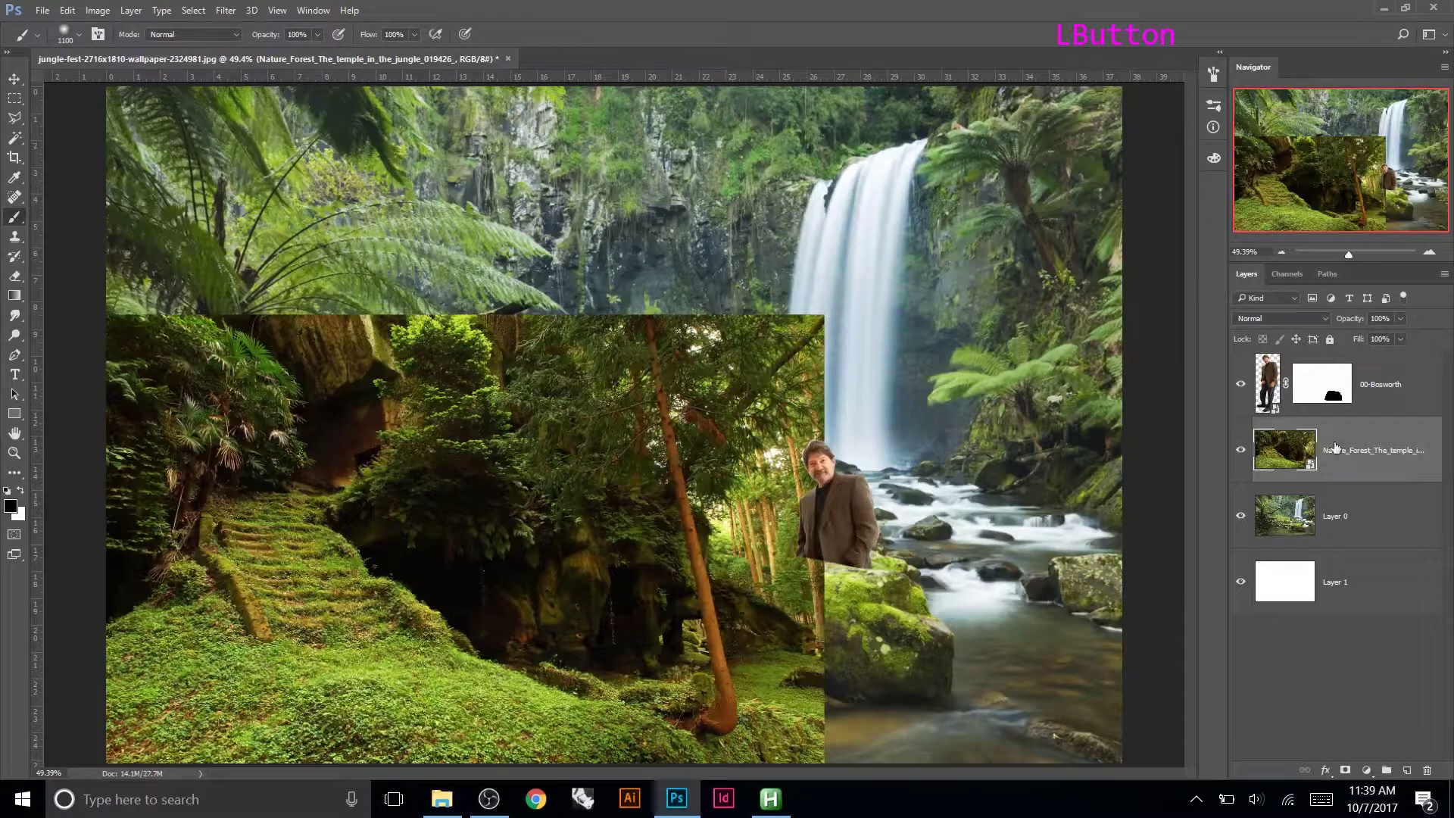
Toggle the placed forest layer off and on to compare it with the waterfall scene beneath.
{"action": "left_click", "coordinate": [1240, 452]}
{"action": "left_click", "coordinate": [1240, 452]}
{"action": "left_click", "coordinate": [1240, 452]}
{"action": "left_click", "coordinate": [1241, 452]}
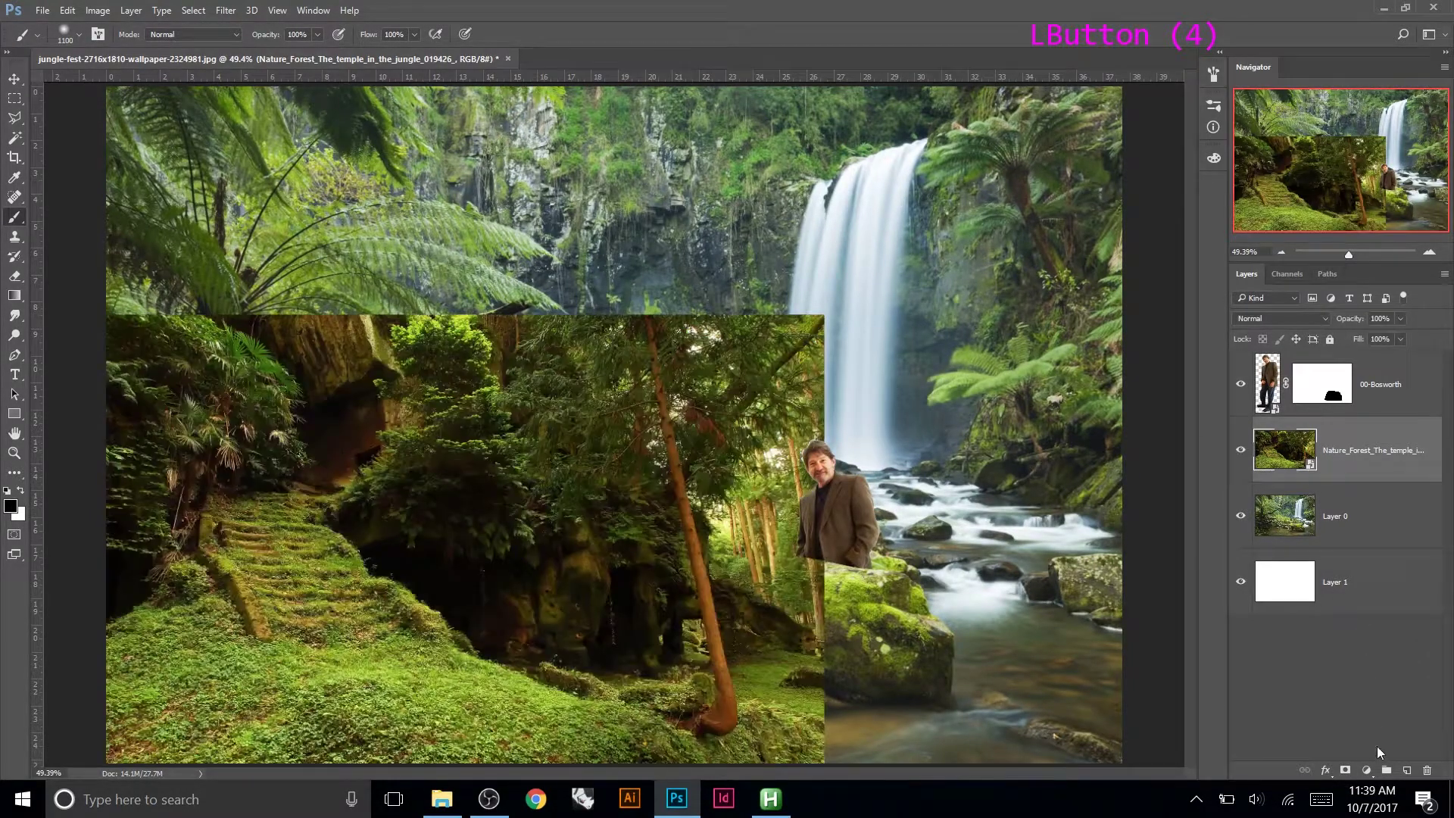
Add a layer mask to the forest layer and hide its upper and right areas with a soft 400 px black brush.
{"action": "left_click", "coordinate": [1345, 768]}
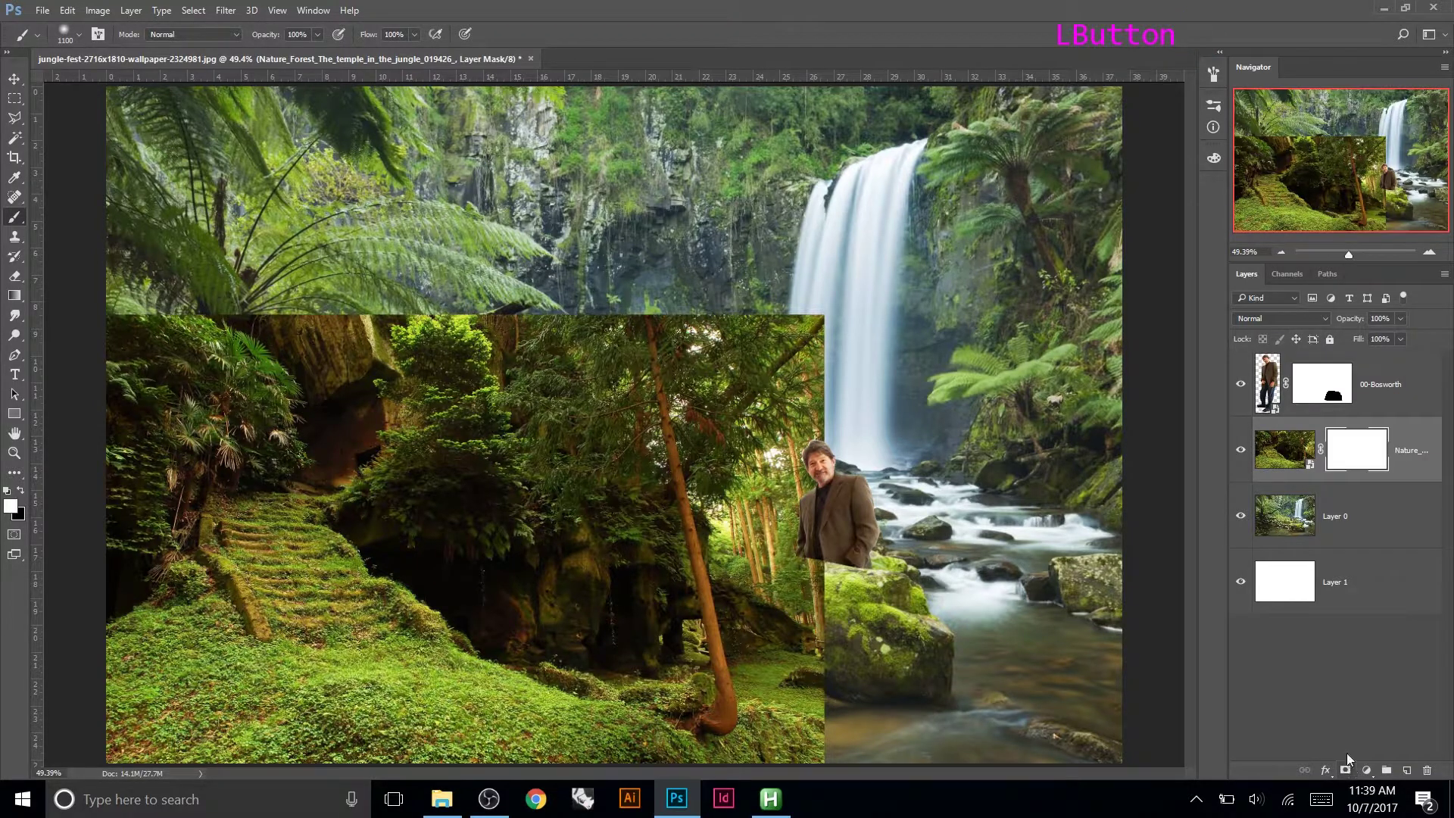
{"action": "key", "text": "x"}
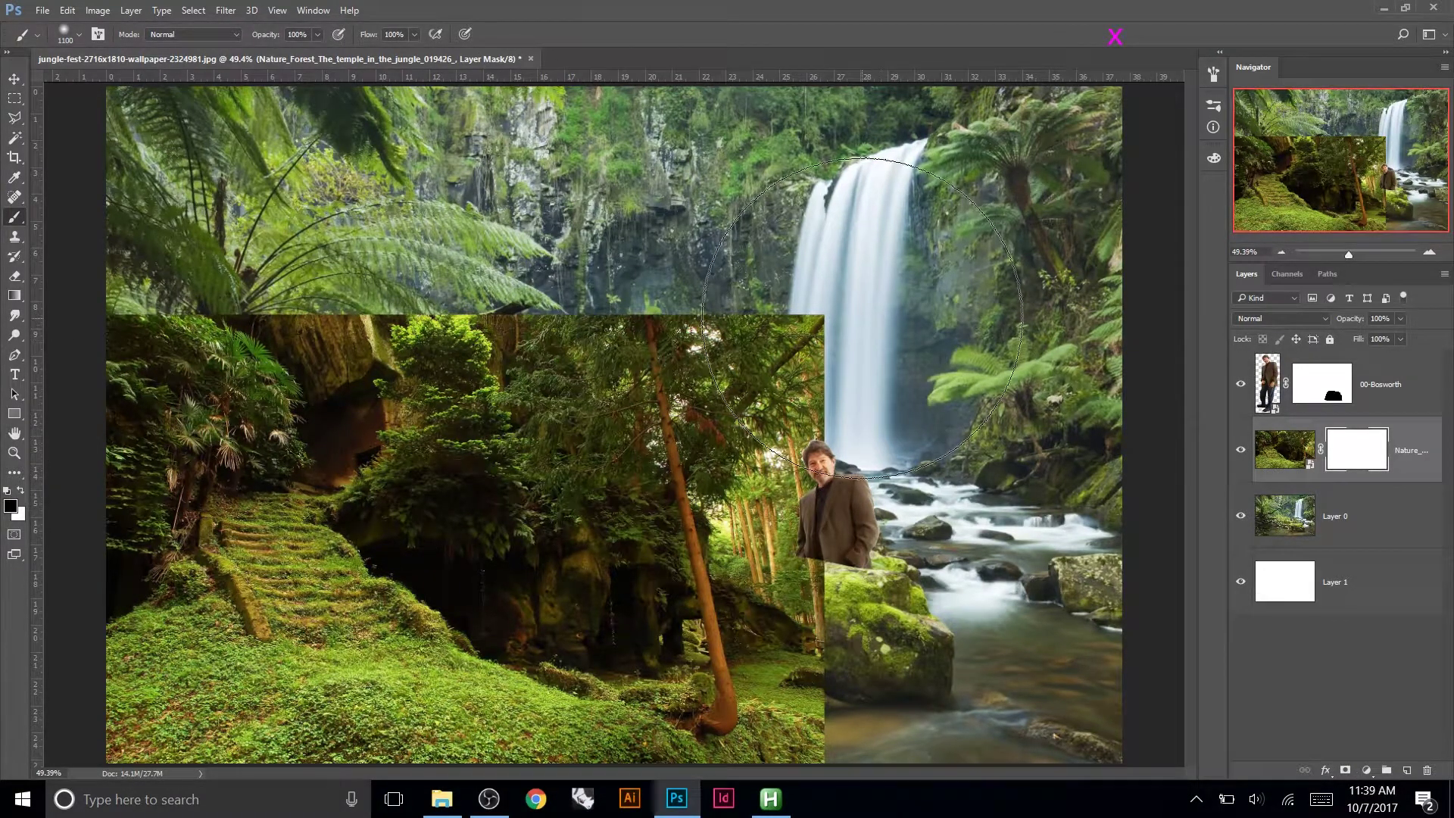
{"action": "key", "text": "["}
{"action": "key", "text": "["}
{"action": "key", "text": "["}
{"action": "key", "text": "["}
{"action": "key", "text": "["}
{"action": "key", "text": "["}
{"action": "key", "text": "["}
{"action": "mouse_move", "coordinate": [889, 365]}
{"action": "left_mouse_down"}
{"action": "mouse_move", "coordinate": [754, 314]}
{"action": "mouse_move", "coordinate": [643, 312]}
{"action": "mouse_move", "coordinate": [846, 404]}
{"action": "mouse_move", "coordinate": [806, 486]}
{"action": "mouse_move", "coordinate": [742, 380]}
{"action": "mouse_move", "coordinate": [695, 398]}
{"action": "mouse_move", "coordinate": [786, 569]}
{"action": "mouse_move", "coordinate": [872, 661]}
{"action": "mouse_move", "coordinate": [737, 596]}
{"action": "mouse_move", "coordinate": [743, 624]}
{"action": "mouse_move", "coordinate": [578, 419]}
{"action": "mouse_move", "coordinate": [494, 369]}
{"action": "mouse_move", "coordinate": [483, 296]}
{"action": "mouse_move", "coordinate": [440, 295]}
{"action": "mouse_move", "coordinate": [459, 319]}
{"action": "mouse_move", "coordinate": [357, 290]}
{"action": "mouse_move", "coordinate": [236, 294]}
{"action": "mouse_move", "coordinate": [131, 333]}
{"action": "mouse_move", "coordinate": [293, 303]}
{"action": "mouse_move", "coordinate": [589, 317]}
{"action": "mouse_move", "coordinate": [815, 504]}
{"action": "mouse_move", "coordinate": [852, 628]}
{"action": "mouse_move", "coordinate": [888, 597]}
{"action": "mouse_move", "coordinate": [865, 723]}
{"action": "left_mouse_up"}
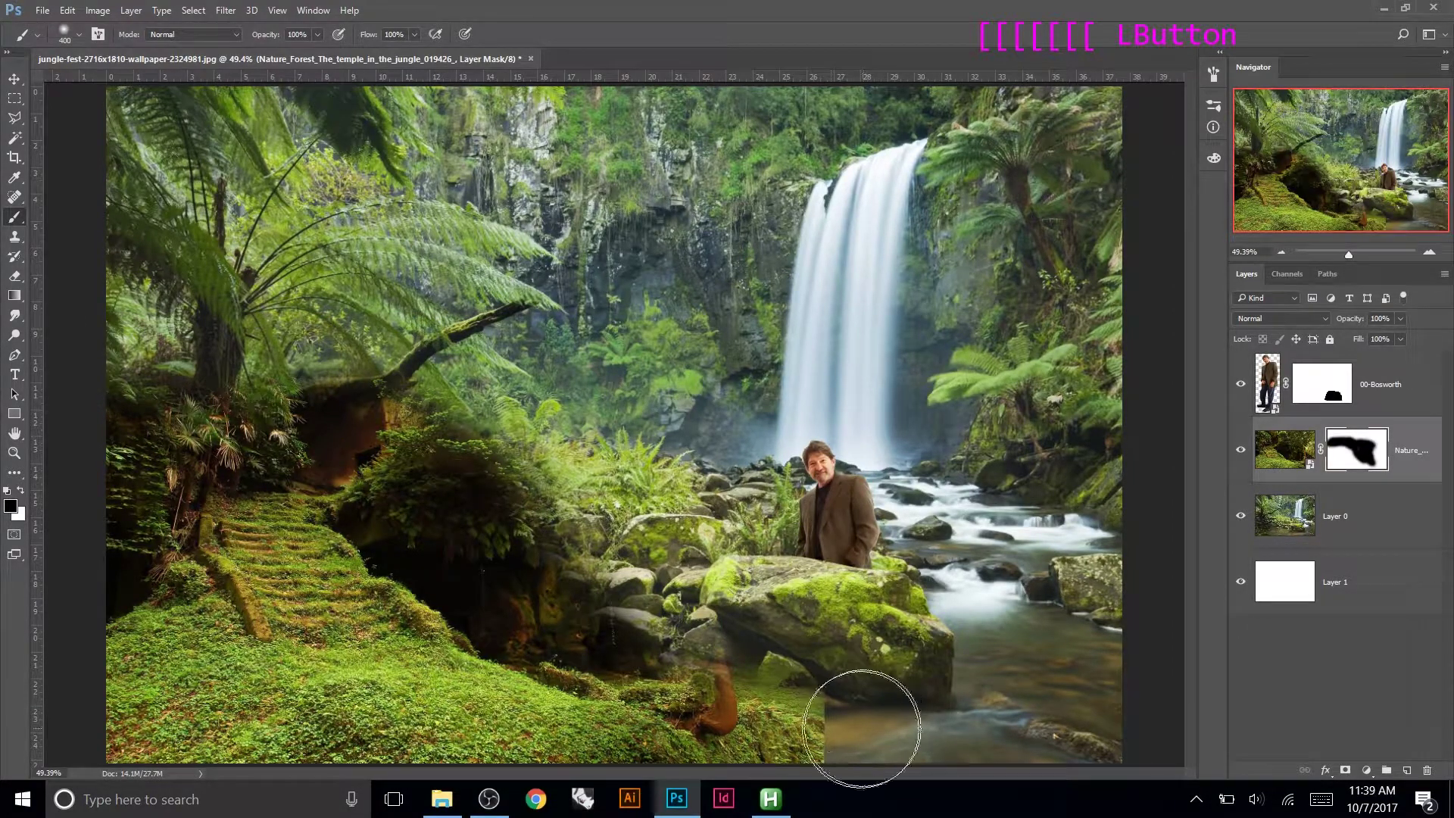
Paint out the forest's hard right edge over the water below the rock, and check the soft round brush's settings.
{"action": "scroll", "coordinate": [865, 723], "scroll_direction": "up", "scroll_amount": 13}
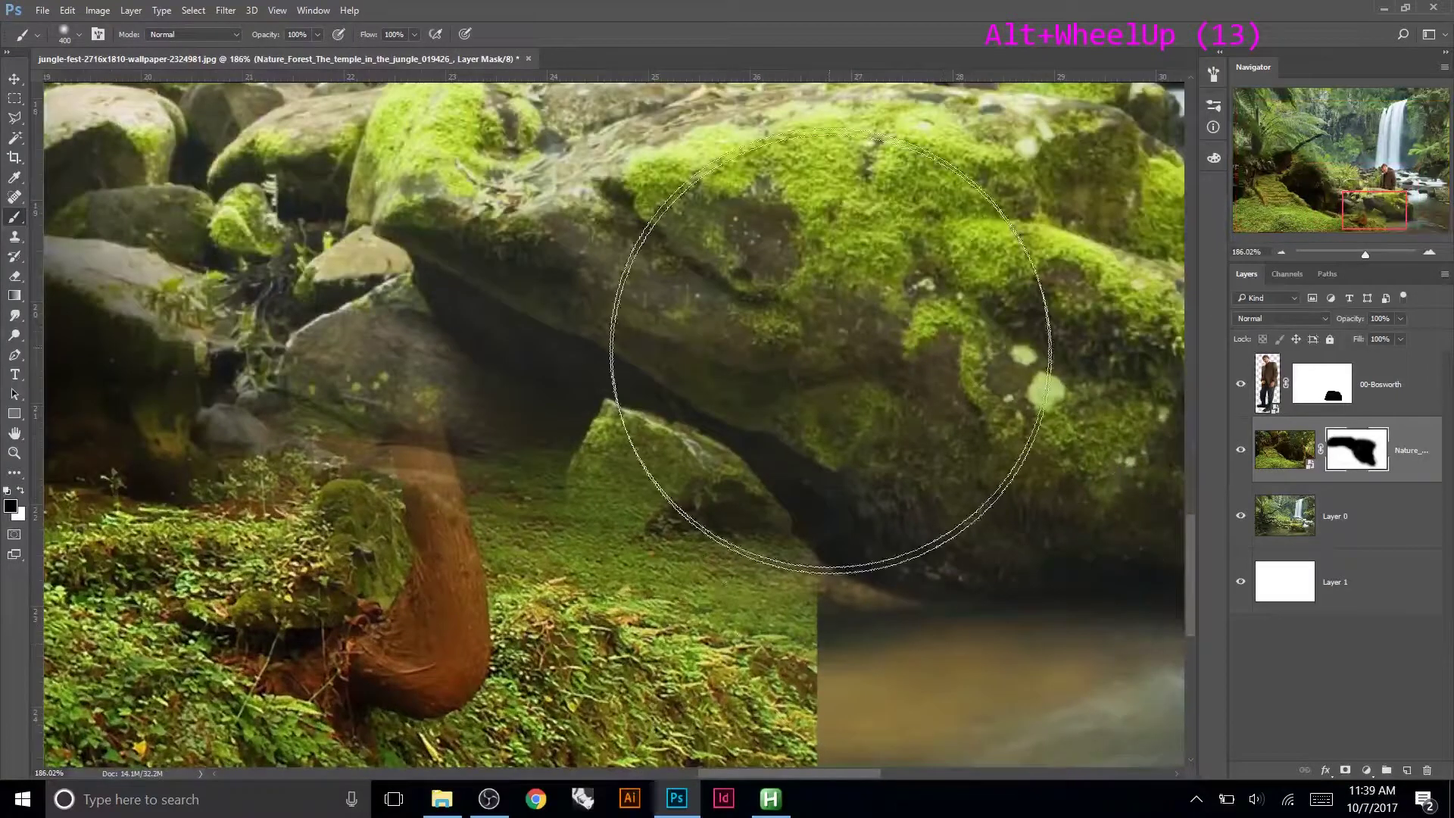
{"action": "scroll", "coordinate": [909, 403], "scroll_direction": "down", "scroll_amount": 3}
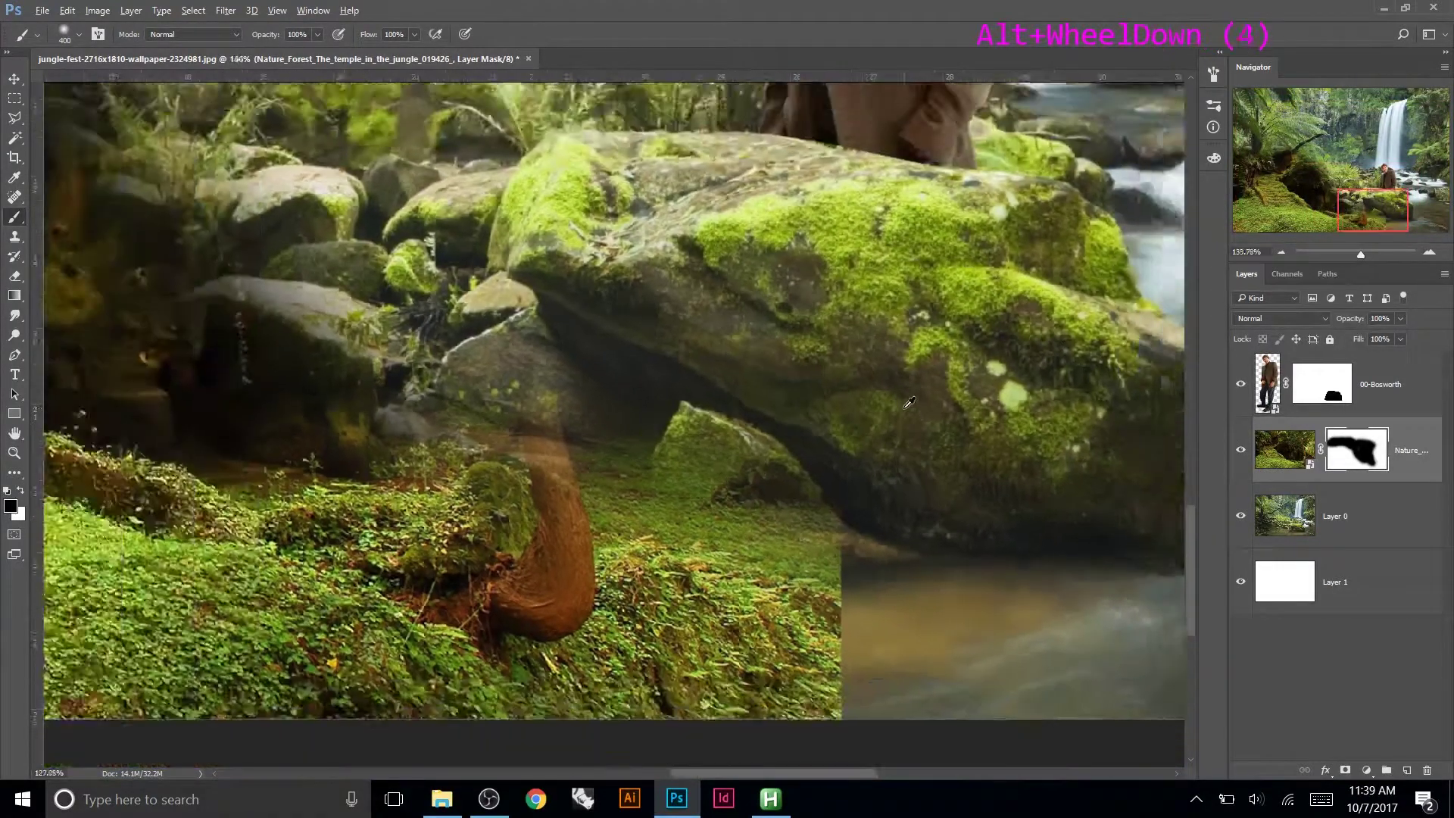
{"action": "scroll", "coordinate": [909, 403], "scroll_direction": "down", "scroll_amount": 8}
{"action": "scroll", "coordinate": [828, 534], "scroll_direction": "down", "scroll_amount": 3}
{"action": "mouse_move", "coordinate": [801, 628]}
{"action": "left_mouse_down"}
{"action": "mouse_move", "coordinate": [826, 672]}
{"action": "mouse_move", "coordinate": [815, 608]}
{"action": "mouse_move", "coordinate": [804, 635]}
{"action": "mouse_move", "coordinate": [702, 593]}
{"action": "left_mouse_up"}
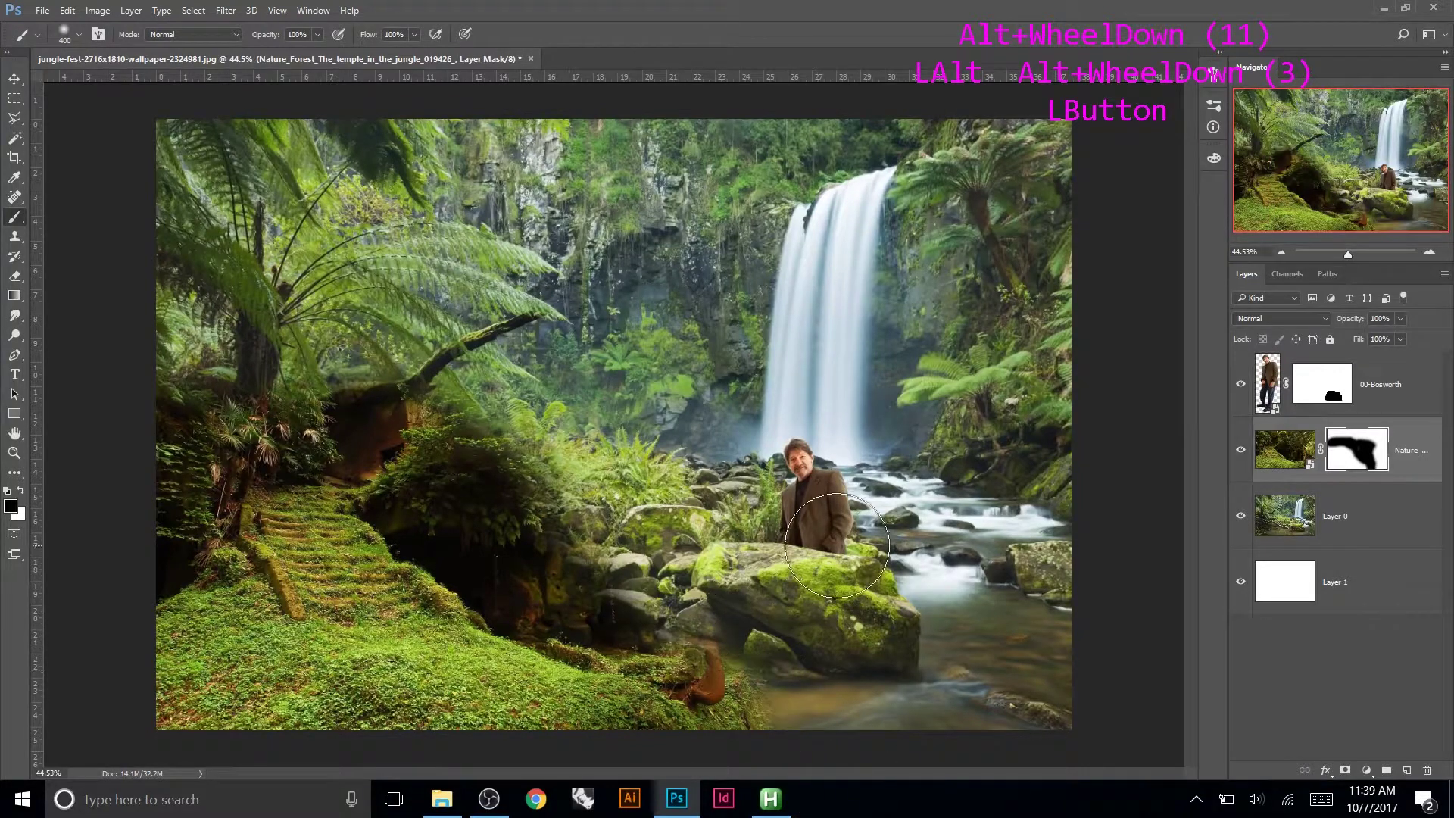
{"action": "right_click", "coordinate": [836, 545]}
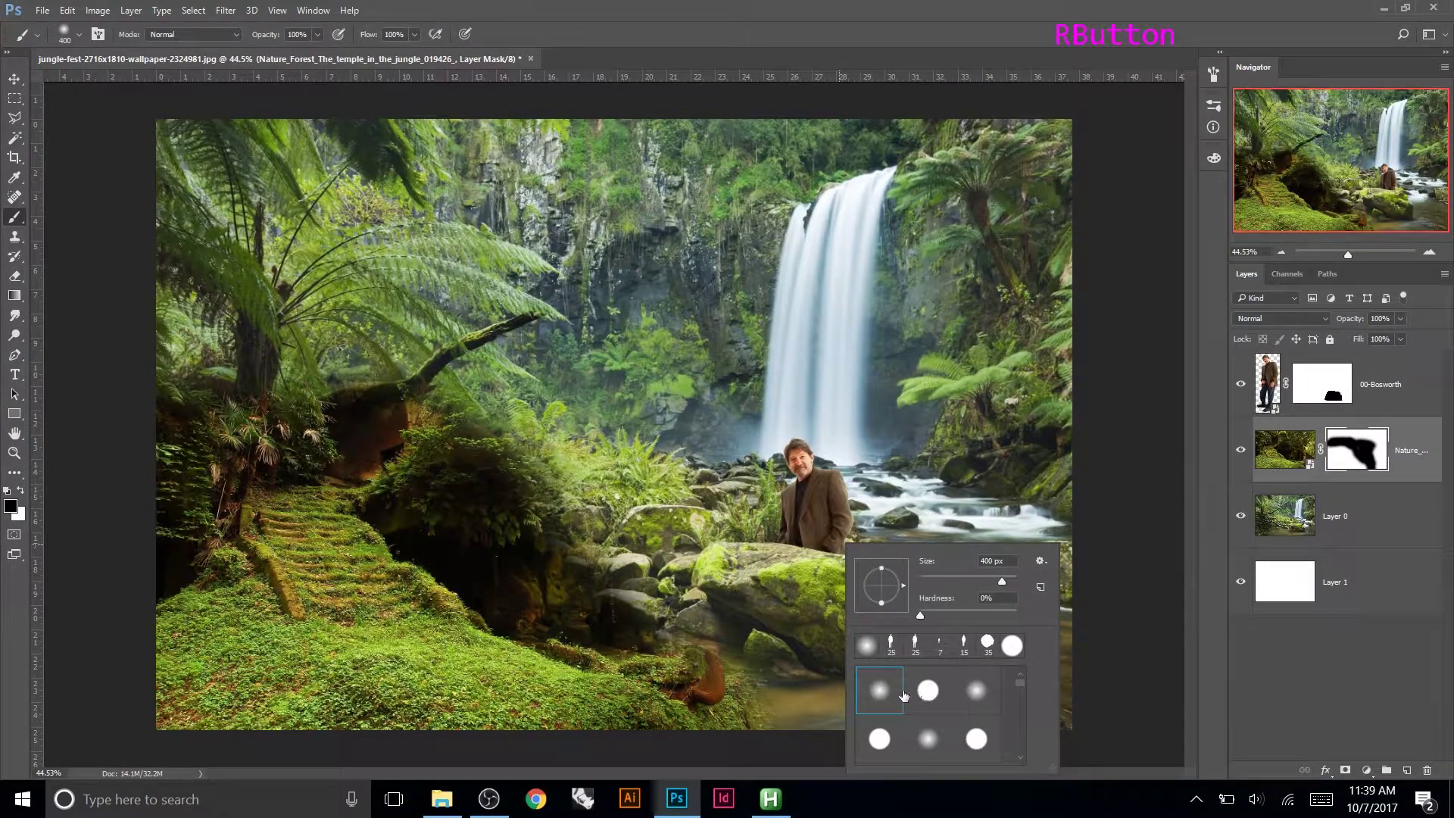
{"action": "left_click", "coordinate": [816, 392]}
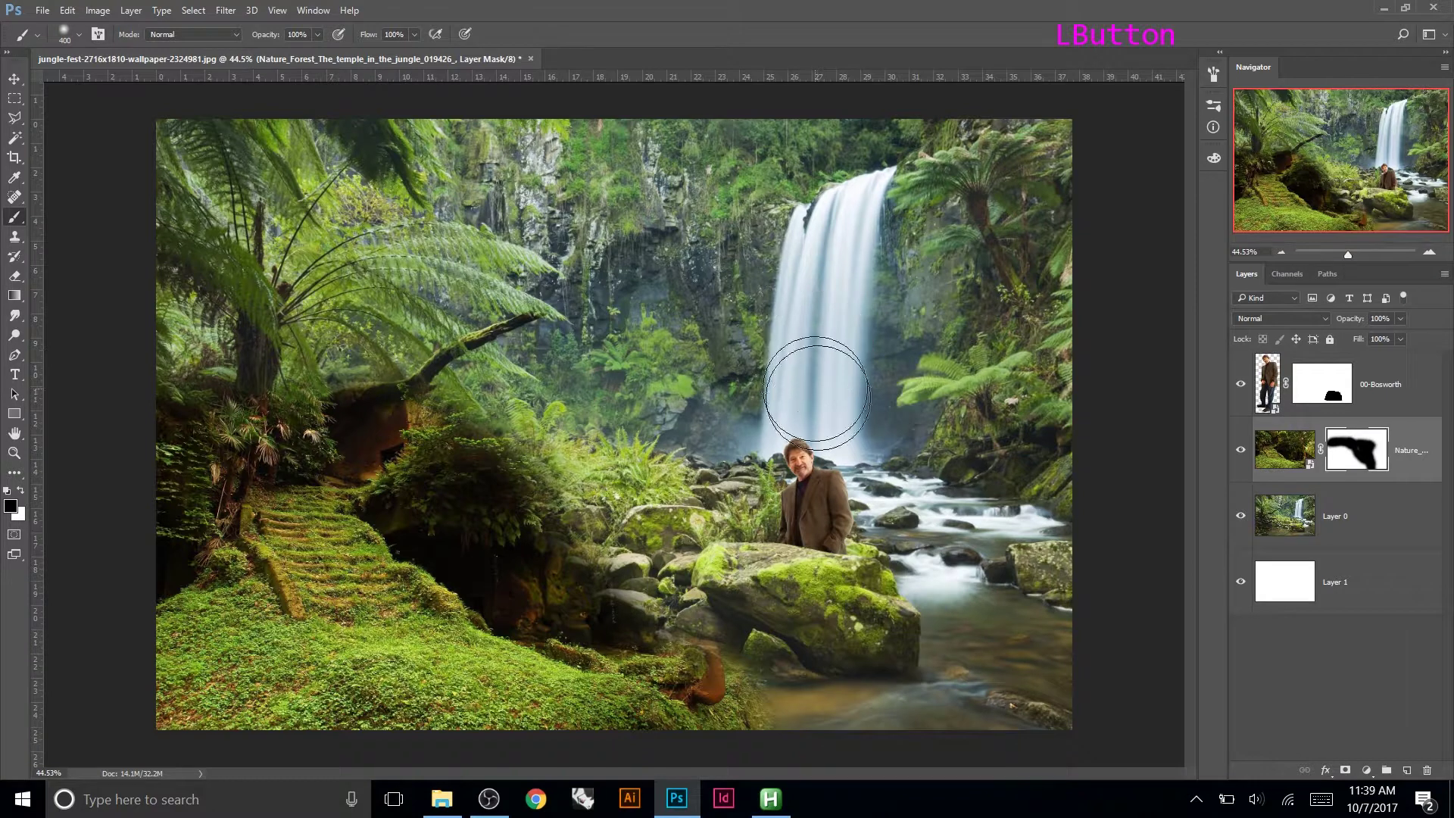
Resize the soft black brush and mask out the forest's bushes and tree base to bring back the rocks and river.
{"action": "key", "text": "bracketleft"}
{"action": "key", "text": "bracketleft"}
{"action": "key", "text": "bracketleft"}
{"action": "key", "text": "bracketleft"}
{"action": "key", "text": "bracketleft"}
{"action": "key", "text": "bracketleft"}
{"action": "key", "text": "bracketleft"}
{"action": "key", "text": "bracketleft"}
{"action": "key", "text": "bracketleft"}
{"action": "key", "text": "bracketright"}
{"action": "key", "text": "bracketright"}
{"action": "key", "text": "bracketright"}
{"action": "key", "text": "bracketright"}
{"action": "key", "text": "bracketright"}
{"action": "key", "text": "bracketright"}
{"action": "key", "text": "bracketright"}
{"action": "key", "text": "bracketright"}
{"action": "key", "text": "bracketright"}
{"action": "key", "text": "bracketright"}
{"action": "key", "text": "bracketright"}
{"action": "key", "text": "bracketright"}
{"action": "key", "text": "bracketright"}
{"action": "key", "text": "bracketright"}
{"action": "key", "text": "bracketright"}
{"action": "key", "text": "bracketright"}
{"action": "key", "text": "bracketright"}
{"action": "key", "text": "bracketright"}
{"action": "key", "text": "bracketleft"}
{"action": "key", "text": "bracketleft"}
{"action": "key", "text": "bracketleft"}
{"action": "key", "text": "bracketleft"}
{"action": "key", "text": "bracketleft"}
{"action": "mouse_move", "coordinate": [857, 648]}
{"action": "left_mouse_down"}
{"action": "mouse_move", "coordinate": [738, 563]}
{"action": "mouse_move", "coordinate": [832, 597]}
{"action": "mouse_move", "coordinate": [885, 672]}
{"action": "mouse_move", "coordinate": [772, 577]}
{"action": "mouse_move", "coordinate": [605, 520]}
{"action": "mouse_move", "coordinate": [466, 516]}
{"action": "mouse_move", "coordinate": [526, 504]}
{"action": "mouse_move", "coordinate": [547, 454]}
{"action": "mouse_move", "coordinate": [473, 471]}
{"action": "mouse_move", "coordinate": [445, 507]}
{"action": "mouse_move", "coordinate": [423, 488]}
{"action": "mouse_move", "coordinate": [572, 597]}
{"action": "mouse_move", "coordinate": [516, 585]}
{"action": "mouse_move", "coordinate": [713, 658]}
{"action": "mouse_move", "coordinate": [636, 632]}
{"action": "mouse_move", "coordinate": [708, 689]}
{"action": "left_mouse_up"}
Set the brush to 700 px and 20% opacity, and fade the forest's grass into the river along the bottom-left of the image.
{"action": "key", "text": "bracketleft"}
{"action": "key", "text": "bracketleft"}
{"action": "key", "text": "bracketleft"}
{"action": "key", "text": "bracketleft"}
{"action": "key", "text": "bracketleft"}
{"action": "key", "text": "bracketleft"}
{"action": "key", "text": "bracketright"}
{"action": "key", "text": "bracketright"}
{"action": "key", "text": "bracketright"}
{"action": "key", "text": "bracketright"}
{"action": "key", "text": "bracketright"}
{"action": "key", "text": "2"}
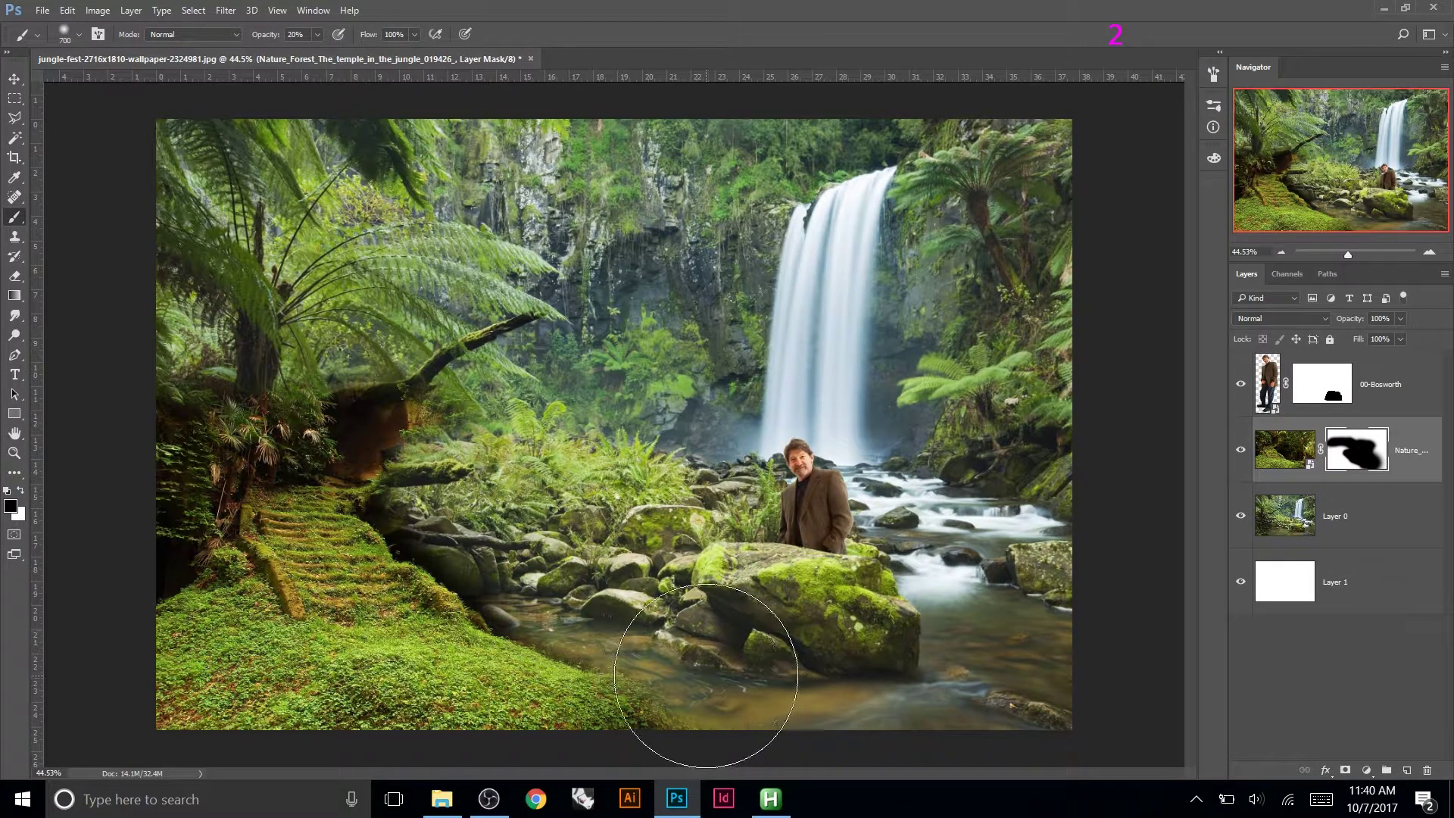
{"action": "mouse_move", "coordinate": [424, 714]}
{"action": "left_mouse_down"}
{"action": "mouse_move", "coordinate": [255, 720]}
{"action": "mouse_move", "coordinate": [435, 704]}
{"action": "left_mouse_up"}
{"action": "mouse_move", "coordinate": [435, 705]}
{"action": "left_mouse_down"}
{"action": "mouse_move", "coordinate": [338, 759]}
{"action": "mouse_move", "coordinate": [671, 691]}
{"action": "left_mouse_up"}
{"action": "mouse_move", "coordinate": [671, 691]}
{"action": "left_mouse_down"}
{"action": "mouse_move", "coordinate": [451, 757]}
{"action": "mouse_move", "coordinate": [592, 714]}
{"action": "left_mouse_up"}
{"action": "left_click_drag", "start_coordinate": [592, 714], "coordinate": [755, 678]}
{"action": "mouse_move", "coordinate": [755, 677]}
{"action": "left_mouse_down"}
{"action": "mouse_move", "coordinate": [625, 712]}
{"action": "mouse_move", "coordinate": [635, 679]}
{"action": "left_mouse_up"}
{"action": "mouse_move", "coordinate": [635, 678]}
{"action": "left_mouse_down"}
{"action": "mouse_move", "coordinate": [580, 682]}
{"action": "mouse_move", "coordinate": [575, 621]}
{"action": "mouse_move", "coordinate": [500, 683]}
{"action": "mouse_move", "coordinate": [338, 704]}
{"action": "left_mouse_up"}
{"action": "mouse_move", "coordinate": [338, 704]}
{"action": "left_mouse_down"}
{"action": "mouse_move", "coordinate": [226, 747]}
{"action": "mouse_move", "coordinate": [155, 697]}
{"action": "mouse_move", "coordinate": [159, 646]}
{"action": "left_mouse_up"}
{"action": "left_click", "coordinate": [142, 575]}
{"action": "left_click", "coordinate": [181, 629]}
{"action": "left_click", "coordinate": [197, 670]}
{"action": "left_click", "coordinate": [173, 717]}
Fade the forest's upper edge around the mossy branch with 20% opacity dabs, and toggle the layer off and on to compare.
{"action": "left_click", "coordinate": [542, 343]}
{"action": "left_click", "coordinate": [473, 400]}
{"action": "left_click", "coordinate": [506, 375]}
{"action": "left_click", "coordinate": [438, 387]}
{"action": "left_click", "coordinate": [432, 369]}
{"action": "left_click", "coordinate": [450, 365]}
{"action": "left_click", "coordinate": [557, 348]}
{"action": "left_click", "coordinate": [425, 367]}
{"action": "left_click", "coordinate": [473, 341]}
{"action": "left_click", "coordinate": [418, 392]}
{"action": "left_click", "coordinate": [358, 403]}
{"action": "left_click", "coordinate": [338, 379]}
{"action": "left_click", "coordinate": [331, 424]}
{"action": "left_click", "coordinate": [329, 369]}
{"action": "left_click", "coordinate": [288, 370]}
{"action": "left_click", "coordinate": [296, 415]}
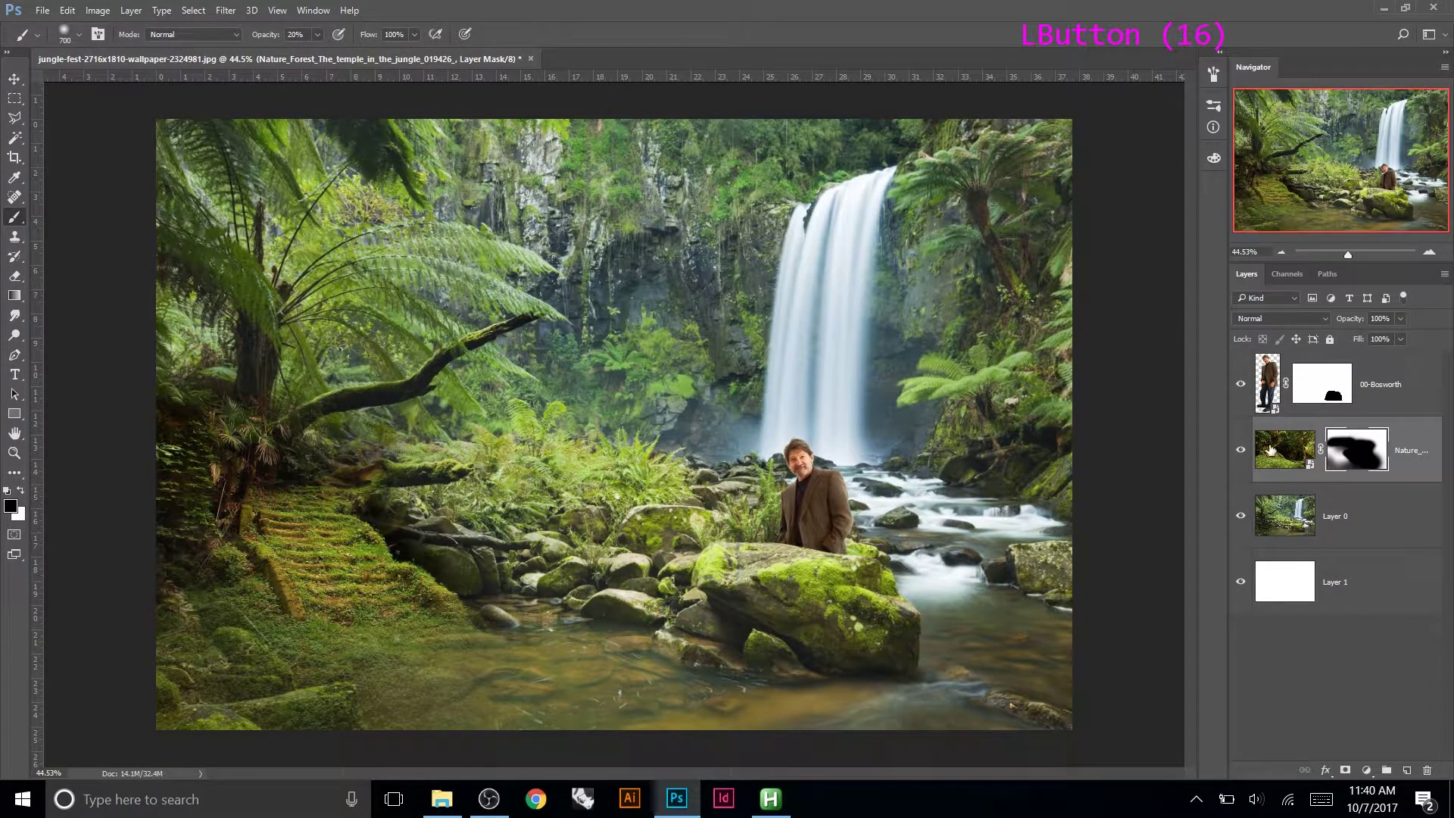
{"action": "left_click", "coordinate": [1241, 451]}
{"action": "left_click", "coordinate": [1241, 451]}
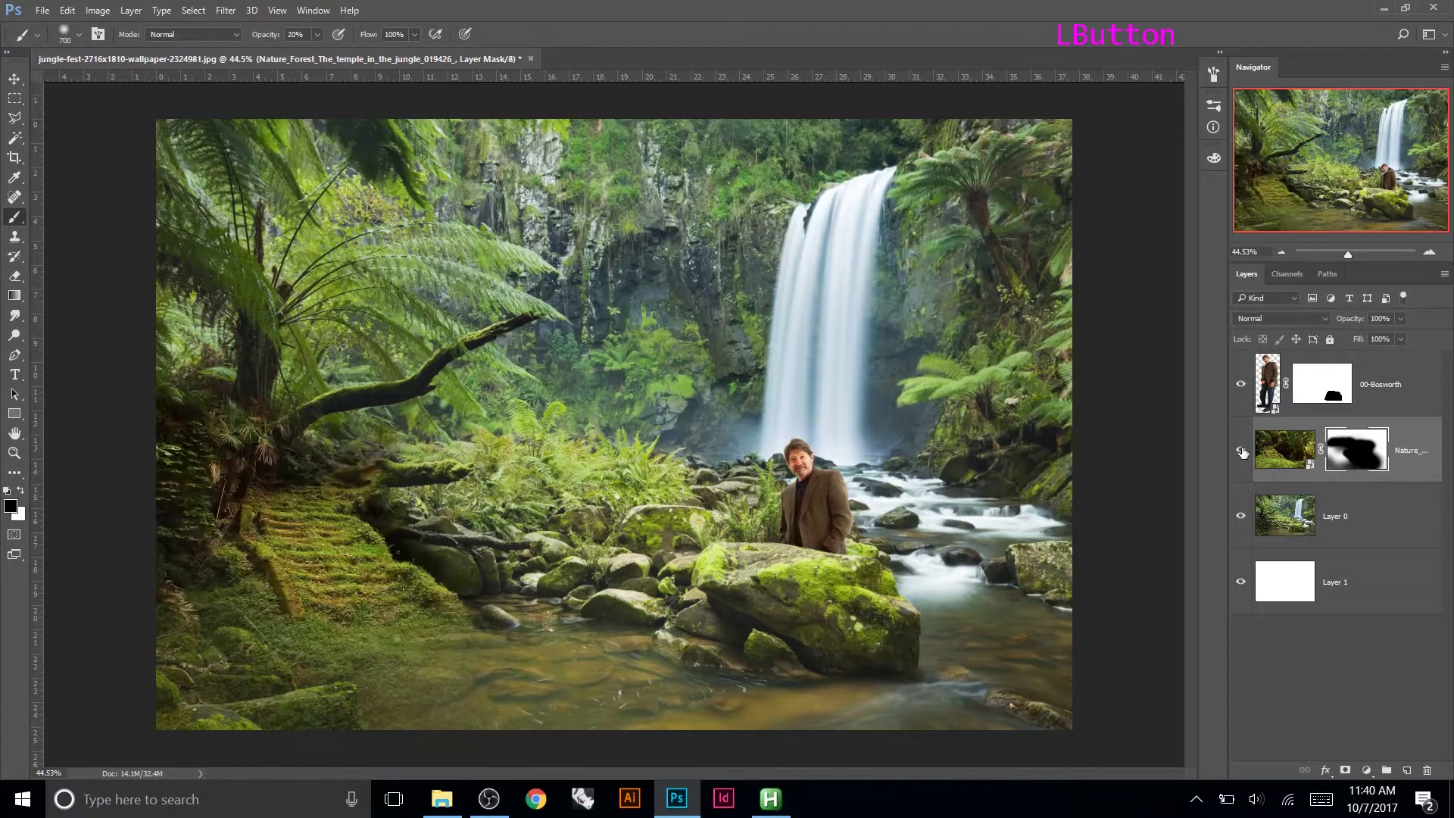
Toggle the forest layer's visibility to compare the scene with and without it, leaving the layer shown.
{"action": "left_click", "coordinate": [1241, 451]}
{"action": "left_click", "coordinate": [1241, 452]}
{"action": "left_click", "coordinate": [1242, 451]}
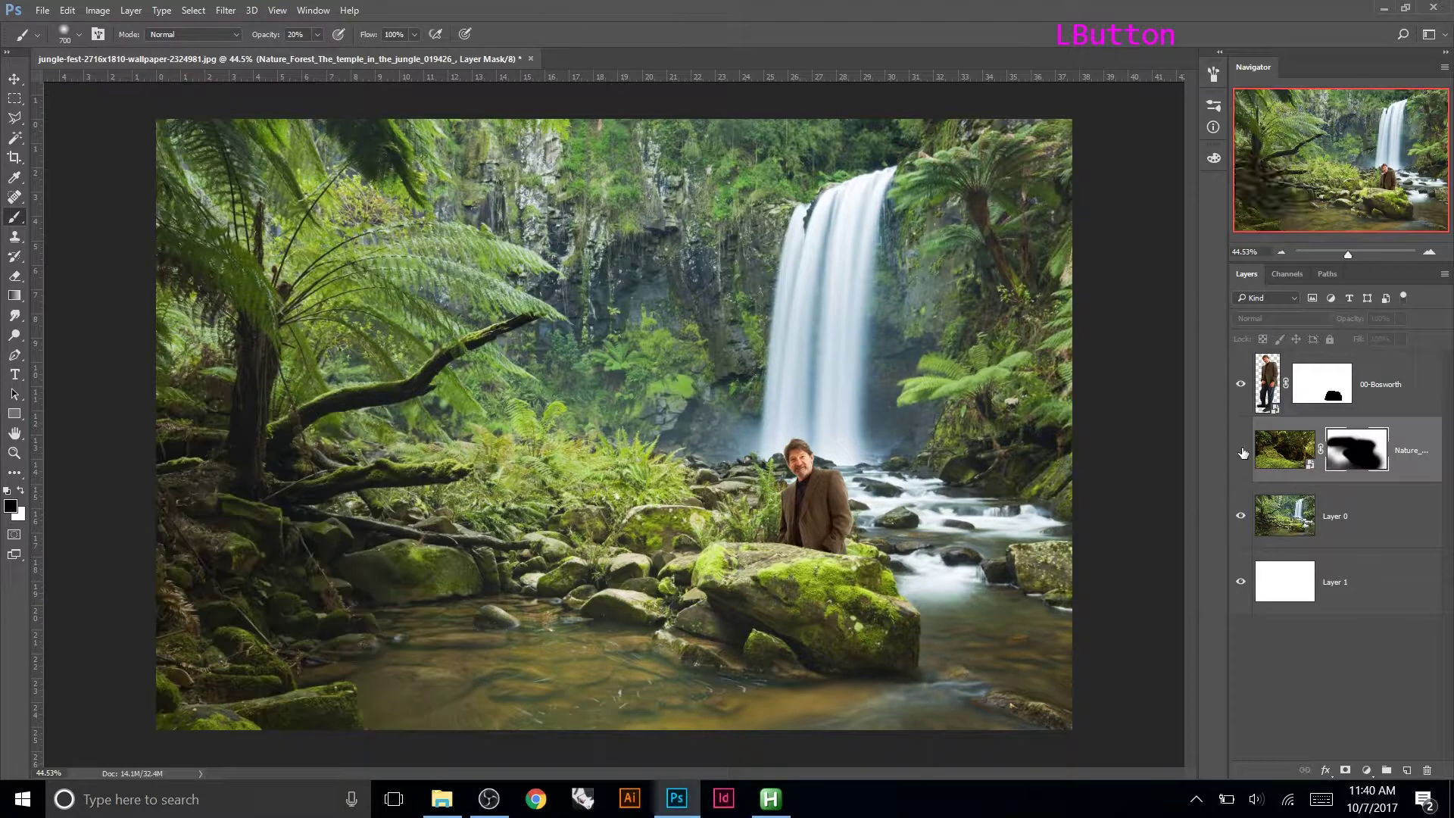
{"action": "left_click", "coordinate": [1241, 452]}
{"action": "left_click", "coordinate": [1243, 453]}
{"action": "left_click", "coordinate": [357, 716]}
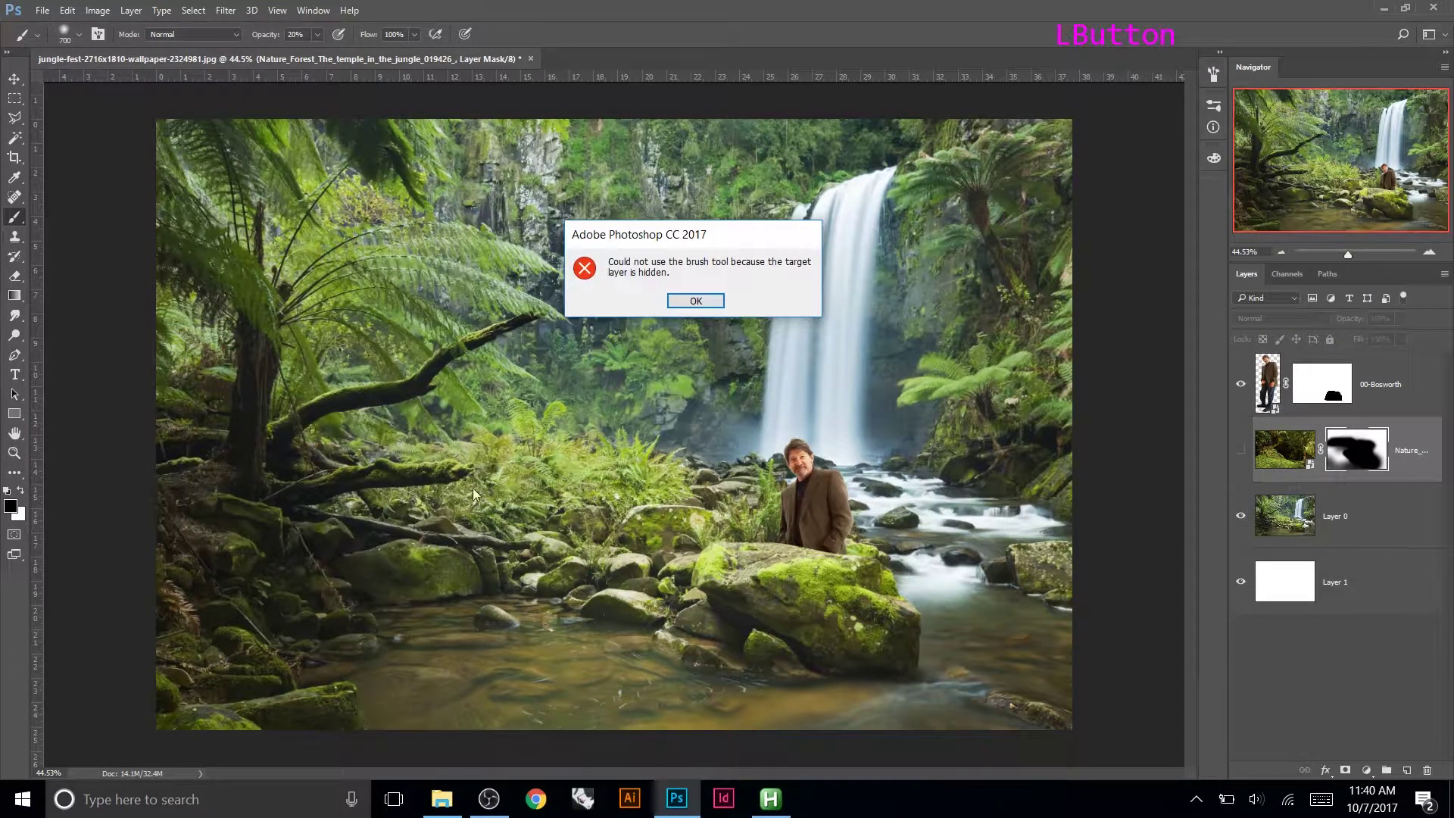
{"action": "key", "text": "Escape"}
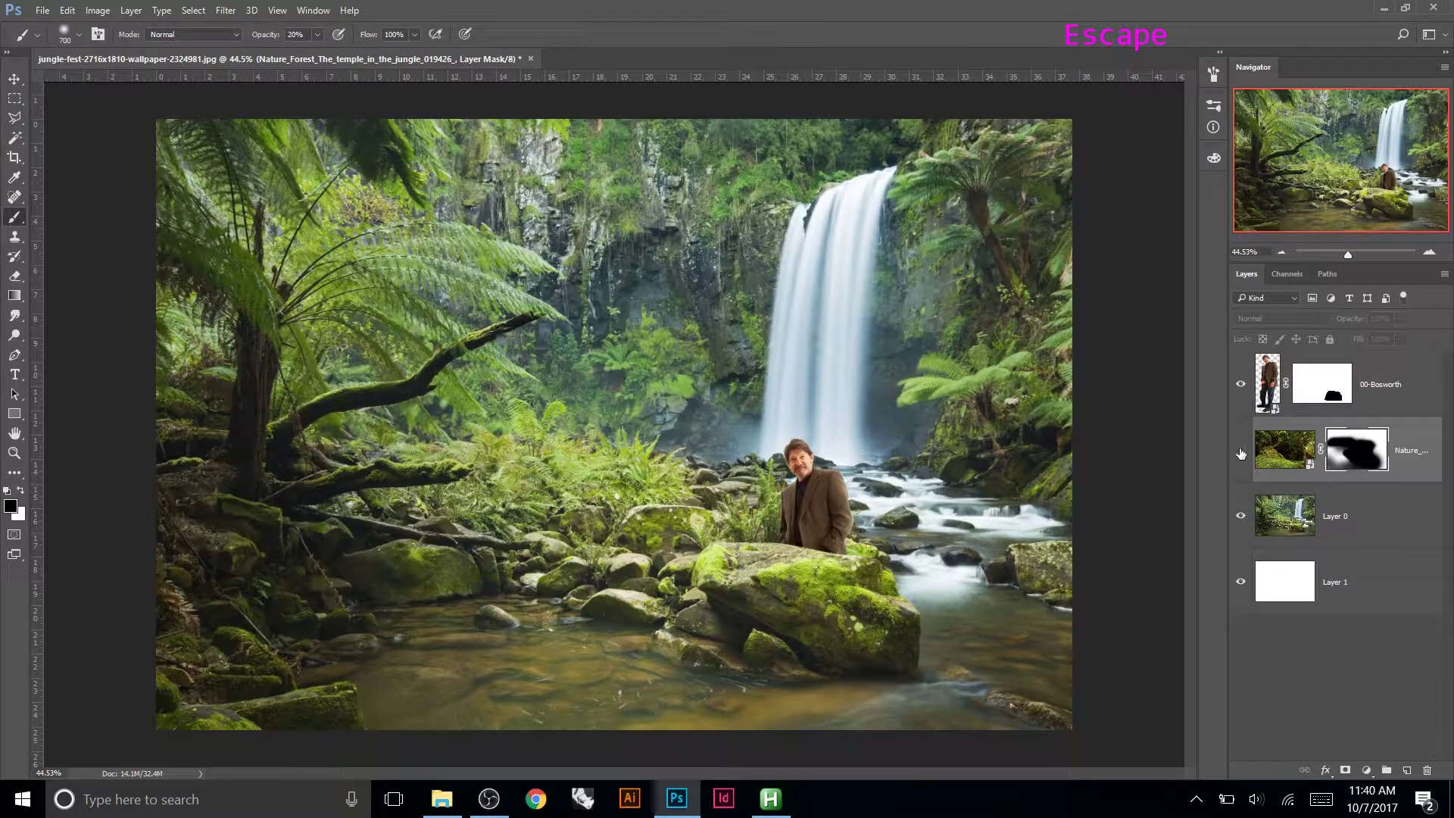
{"action": "left_click", "coordinate": [1240, 451]}
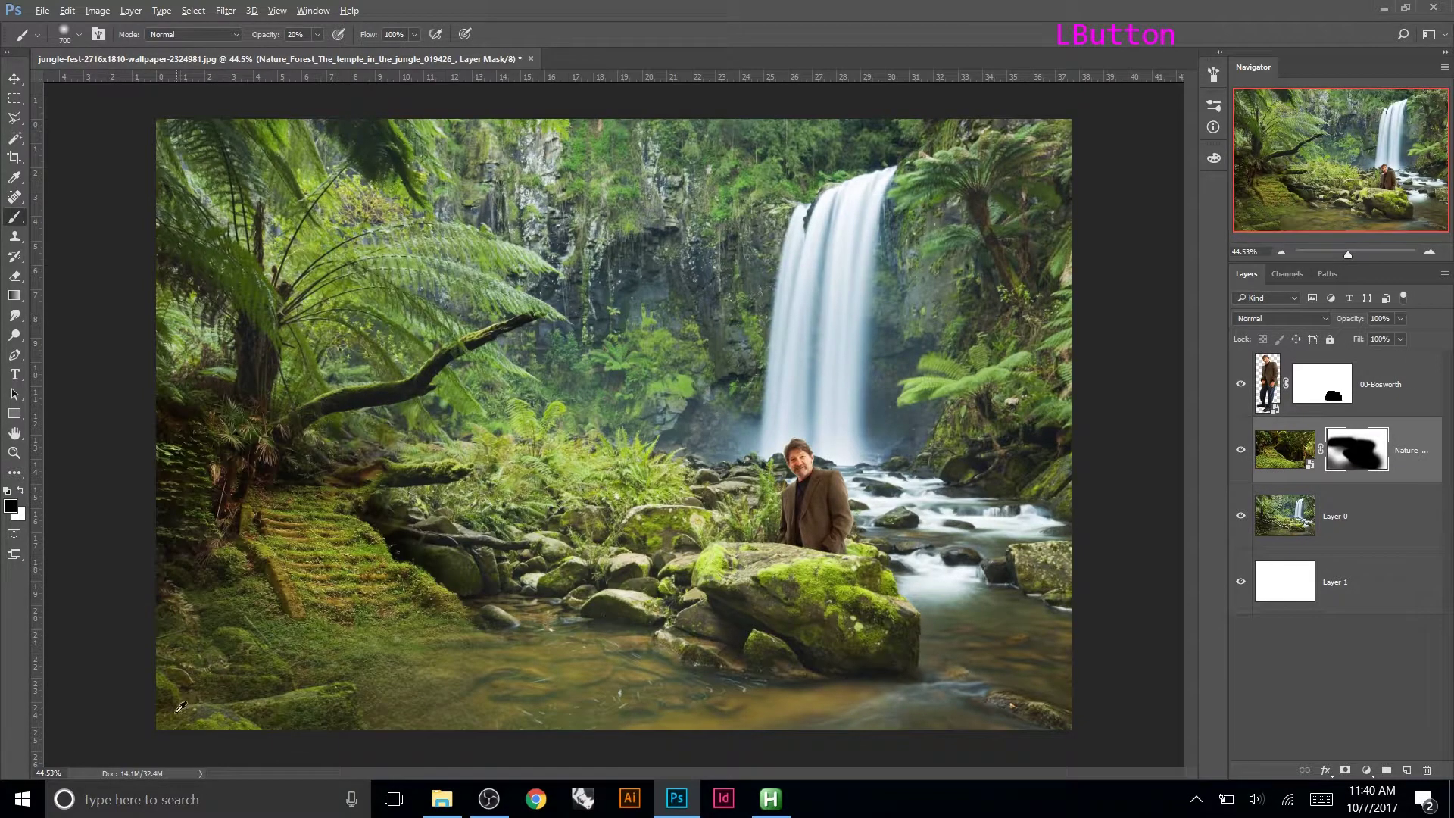
Shrink the soft black brush to 90 px, set its opacity to 100%, and mask the forest off the mossy rocks in the bottom-left corner.
{"action": "scroll", "coordinate": [171, 723], "scroll_direction": "up", "scroll_amount": 5}
{"action": "scroll", "coordinate": [171, 723], "scroll_direction": "up", "scroll_amount": 5, "text": "alt"}
{"action": "scroll", "coordinate": [691, 490], "scroll_direction": "down", "scroll_amount": 12}
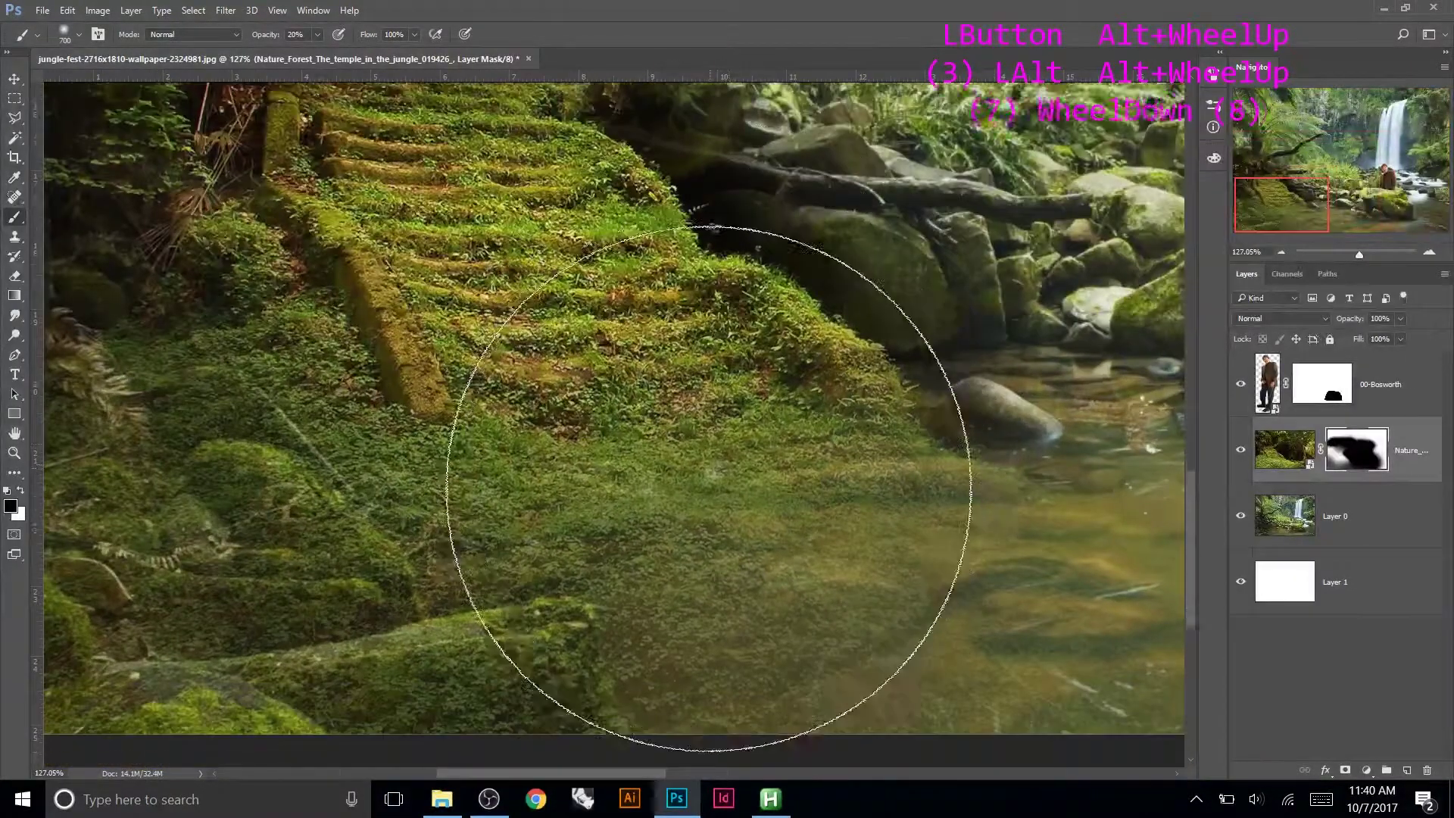
{"action": "key", "text": "bracketleft"}
{"action": "key", "text": "bracketleft"}
{"action": "key", "text": "bracketleft"}
{"action": "key", "text": "bracketleft"}
{"action": "key", "text": "bracketleft"}
{"action": "key", "text": "bracketleft"}
{"action": "key", "text": "bracketleft"}
{"action": "key", "text": "bracketleft"}
{"action": "key", "text": "bracketleft"}
{"action": "key", "text": "bracketleft"}
{"action": "key", "text": "bracketleft"}
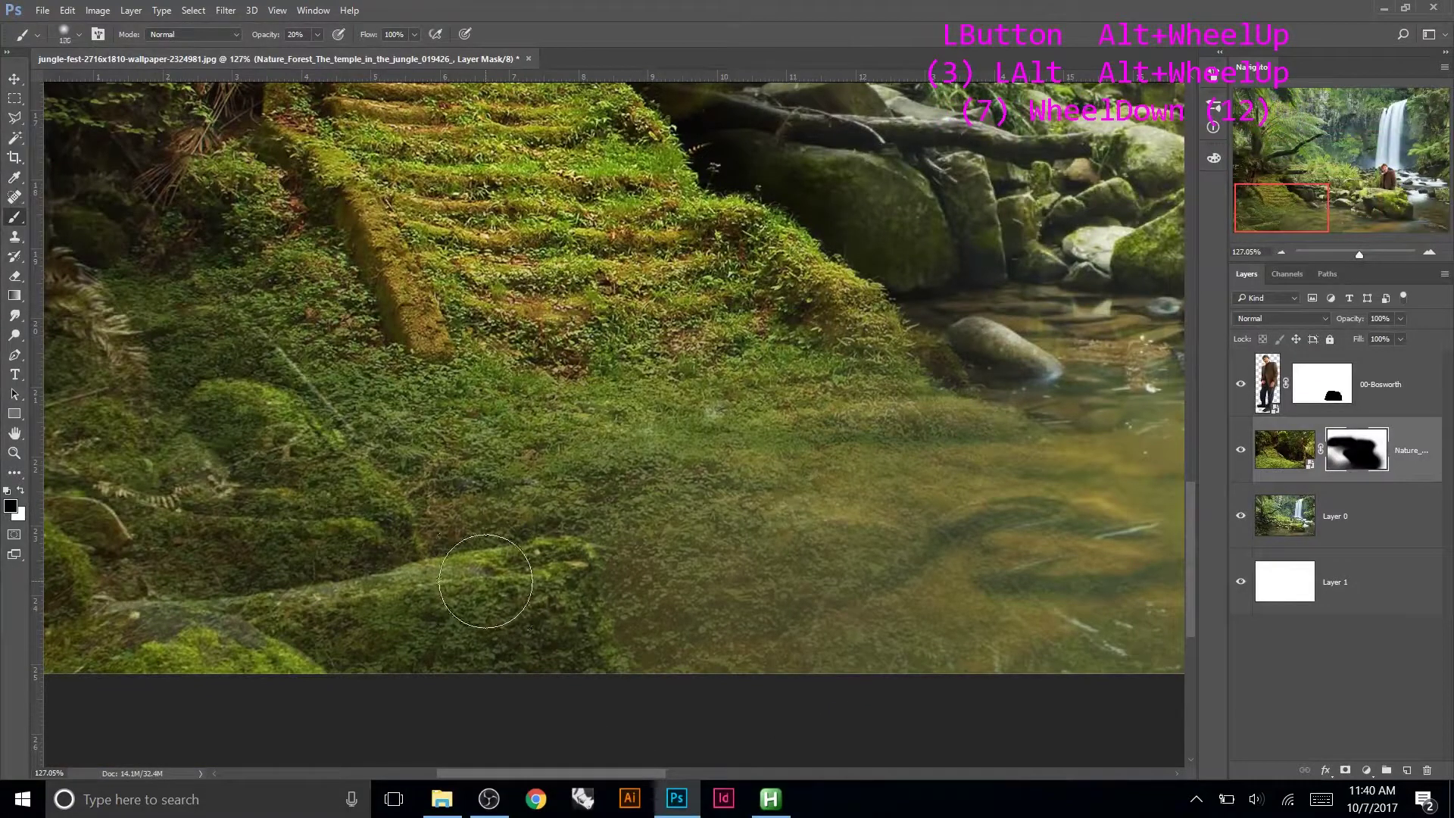
{"action": "key", "text": "0"}
{"action": "mouse_move", "coordinate": [97, 641]}
{"action": "left_mouse_down"}
{"action": "mouse_move", "coordinate": [346, 620]}
{"action": "mouse_move", "coordinate": [564, 565]}
{"action": "mouse_move", "coordinate": [578, 663]}
{"action": "mouse_move", "coordinate": [544, 681]}
{"action": "mouse_move", "coordinate": [504, 676]}
{"action": "left_mouse_up"}
{"action": "left_click_drag", "start_coordinate": [503, 676], "coordinate": [381, 659]}
{"action": "left_click_drag", "start_coordinate": [496, 645], "coordinate": [431, 643]}
{"action": "left_click_drag", "start_coordinate": [530, 627], "coordinate": [469, 613]}
{"action": "mouse_move", "coordinate": [548, 575]}
{"action": "left_mouse_down"}
{"action": "mouse_move", "coordinate": [202, 638]}
{"action": "mouse_move", "coordinate": [323, 573]}
{"action": "mouse_move", "coordinate": [280, 572]}
{"action": "left_mouse_up"}
{"action": "mouse_move", "coordinate": [265, 574]}
{"action": "left_mouse_down"}
{"action": "mouse_move", "coordinate": [202, 585]}
{"action": "mouse_move", "coordinate": [221, 535]}
{"action": "mouse_move", "coordinate": [162, 515]}
{"action": "left_mouse_up"}
{"action": "left_click_drag", "start_coordinate": [193, 509], "coordinate": [179, 525]}
{"action": "mouse_move", "coordinate": [291, 525]}
{"action": "left_mouse_down"}
{"action": "mouse_move", "coordinate": [354, 523]}
{"action": "mouse_move", "coordinate": [335, 483]}
{"action": "mouse_move", "coordinate": [285, 456]}
{"action": "left_mouse_up"}
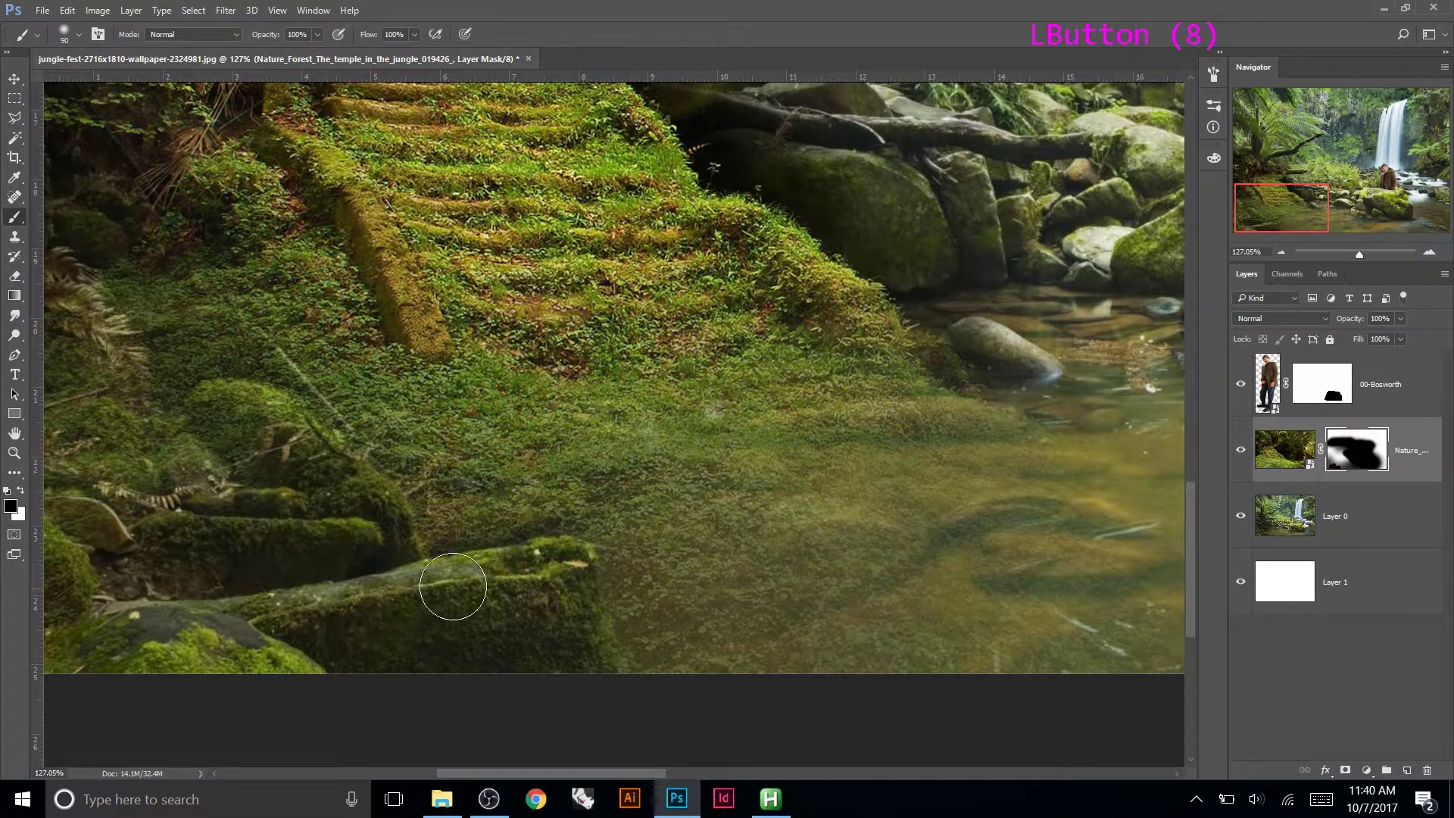
Try masking the grass beyond the mossy rock's right end, undo the last stroke, and switch the brush color to white.
{"action": "mouse_move", "coordinate": [556, 571]}
{"action": "left_mouse_down"}
{"action": "mouse_move", "coordinate": [620, 683]}
{"action": "mouse_move", "coordinate": [584, 601]}
{"action": "mouse_move", "coordinate": [577, 701]}
{"action": "mouse_move", "coordinate": [573, 675]}
{"action": "mouse_move", "coordinate": [674, 660]}
{"action": "mouse_move", "coordinate": [639, 551]}
{"action": "mouse_move", "coordinate": [737, 625]}
{"action": "left_mouse_up"}
{"action": "key", "text": "x"}
{"action": "key", "text": "ctrl+z"}
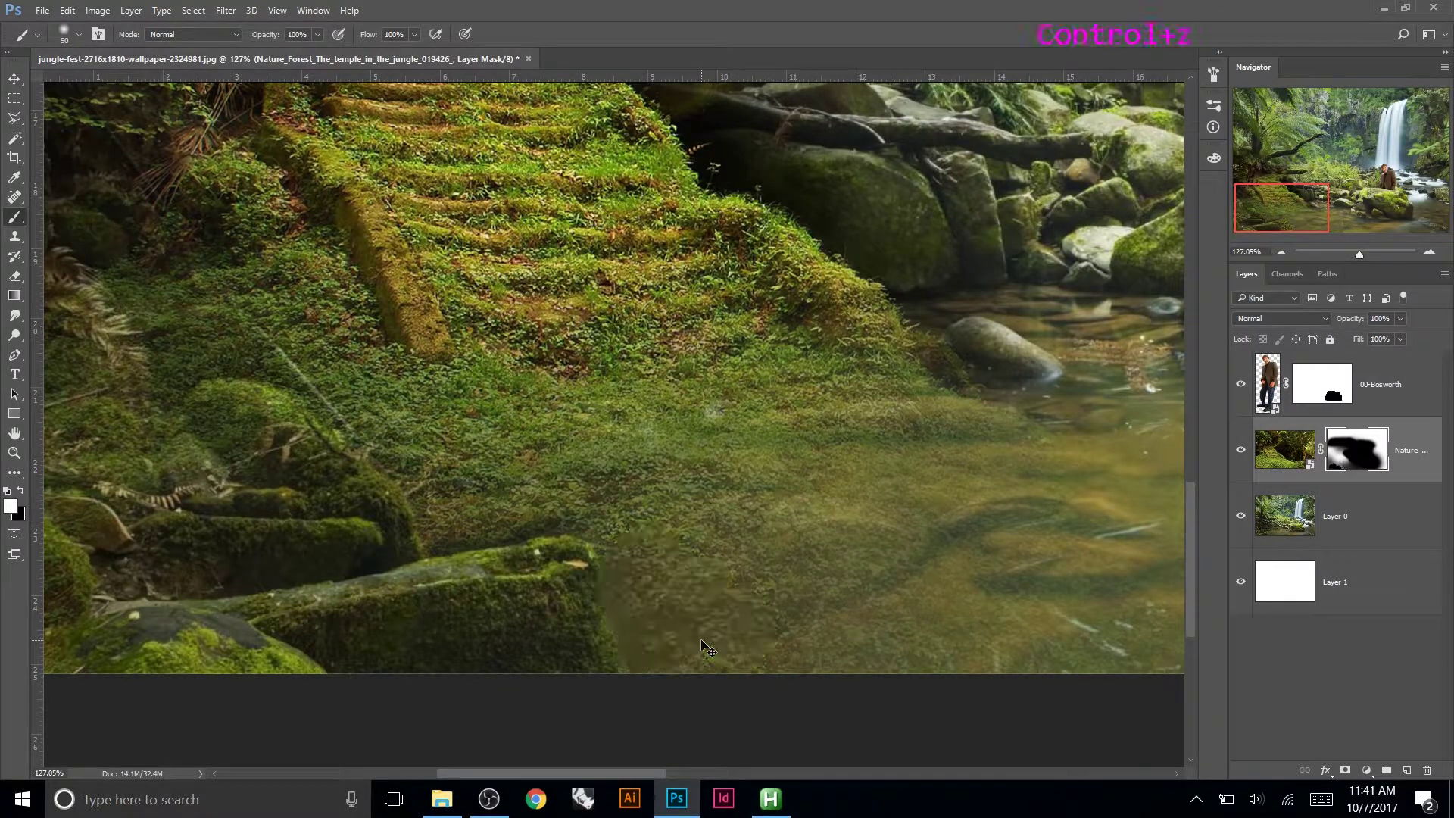
Set the white brush to 20% opacity and faintly restore the forest above the stairs and over the stream rocks beside them.
{"action": "scroll", "coordinate": [626, 637], "scroll_direction": "down", "scroll_amount": 12, "text": "alt"}
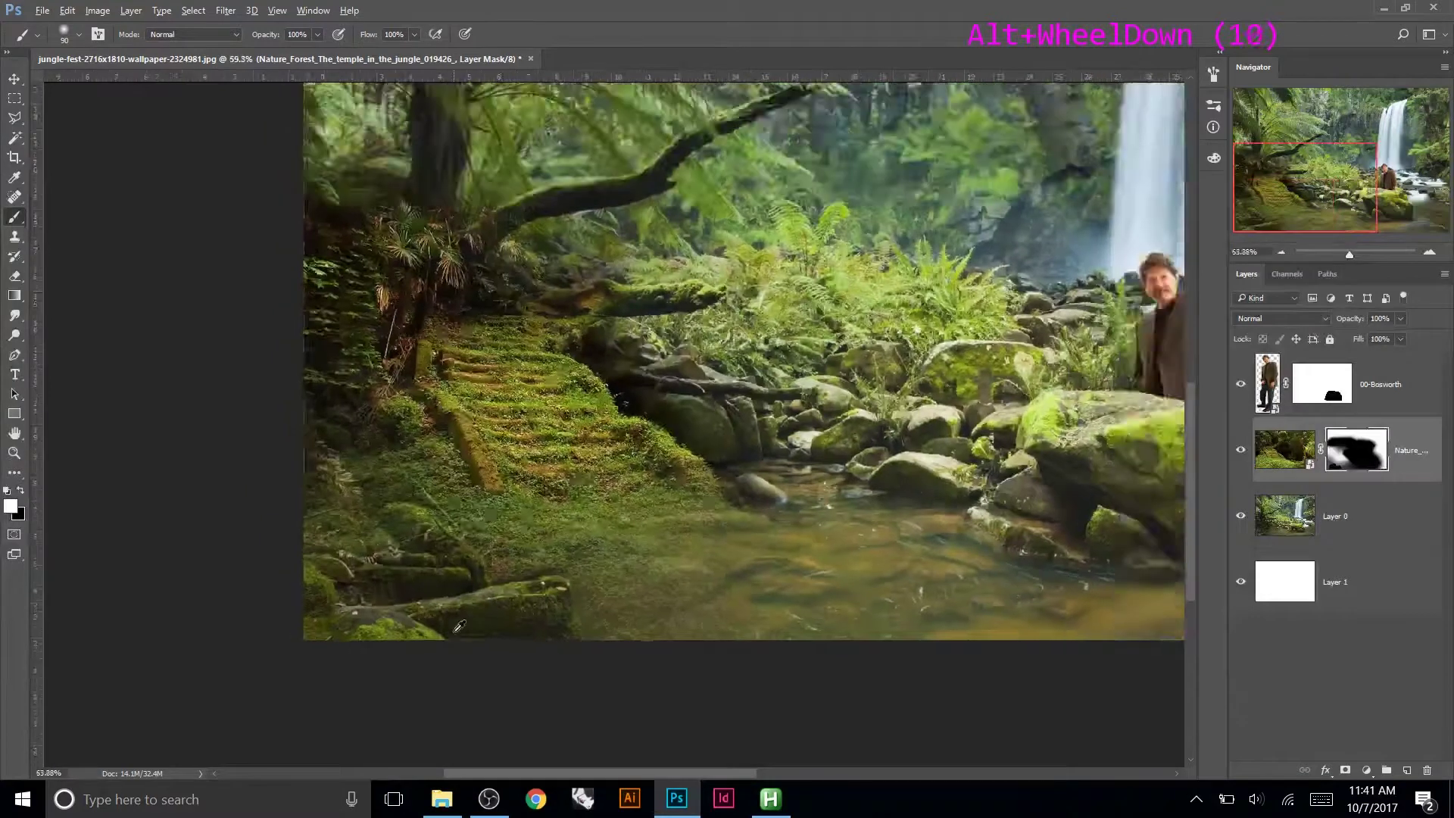
{"action": "key", "text": "2"}
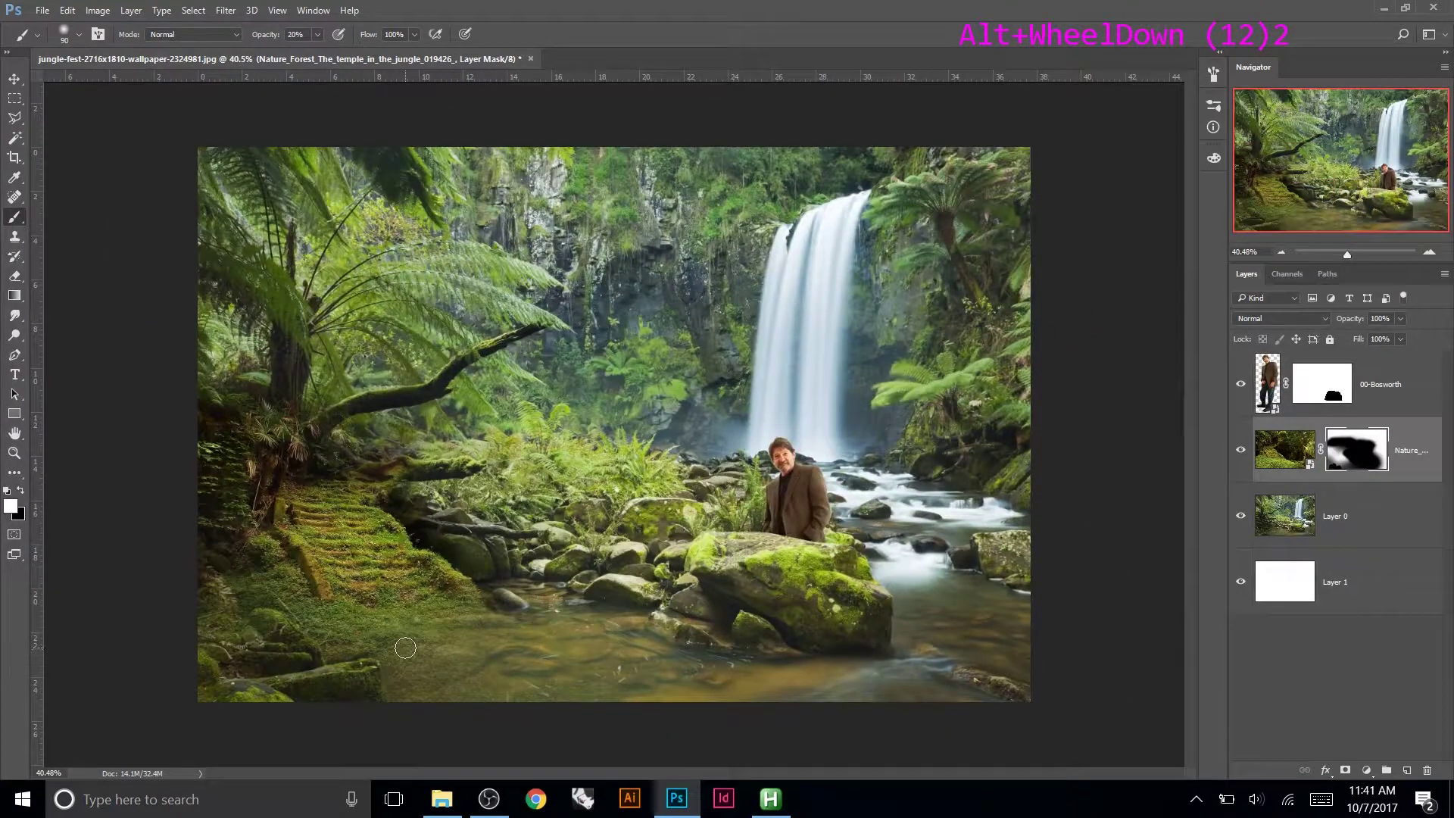
{"action": "mouse_move", "coordinate": [306, 513]}
{"action": "left_mouse_down"}
{"action": "mouse_move", "coordinate": [294, 496]}
{"action": "mouse_move", "coordinate": [304, 462]}
{"action": "left_mouse_up"}
{"action": "left_click_drag", "start_coordinate": [292, 491], "coordinate": [307, 464]}
{"action": "mouse_move", "coordinate": [318, 458]}
{"action": "left_mouse_down"}
{"action": "mouse_move", "coordinate": [355, 447]}
{"action": "mouse_move", "coordinate": [356, 472]}
{"action": "left_mouse_up"}
{"action": "left_click_drag", "start_coordinate": [356, 484], "coordinate": [478, 525]}
{"action": "left_click_drag", "start_coordinate": [386, 506], "coordinate": [530, 509]}
{"action": "left_click_drag", "start_coordinate": [439, 522], "coordinate": [509, 515]}
{"action": "mouse_move", "coordinate": [464, 525]}
{"action": "left_mouse_down"}
{"action": "mouse_move", "coordinate": [515, 518]}
{"action": "mouse_move", "coordinate": [497, 530]}
{"action": "left_mouse_up"}
{"action": "mouse_move", "coordinate": [496, 527]}
{"action": "left_mouse_down"}
{"action": "mouse_move", "coordinate": [533, 539]}
{"action": "mouse_move", "coordinate": [519, 559]}
{"action": "left_mouse_up"}
{"action": "left_click_drag", "start_coordinate": [520, 559], "coordinate": [561, 570]}
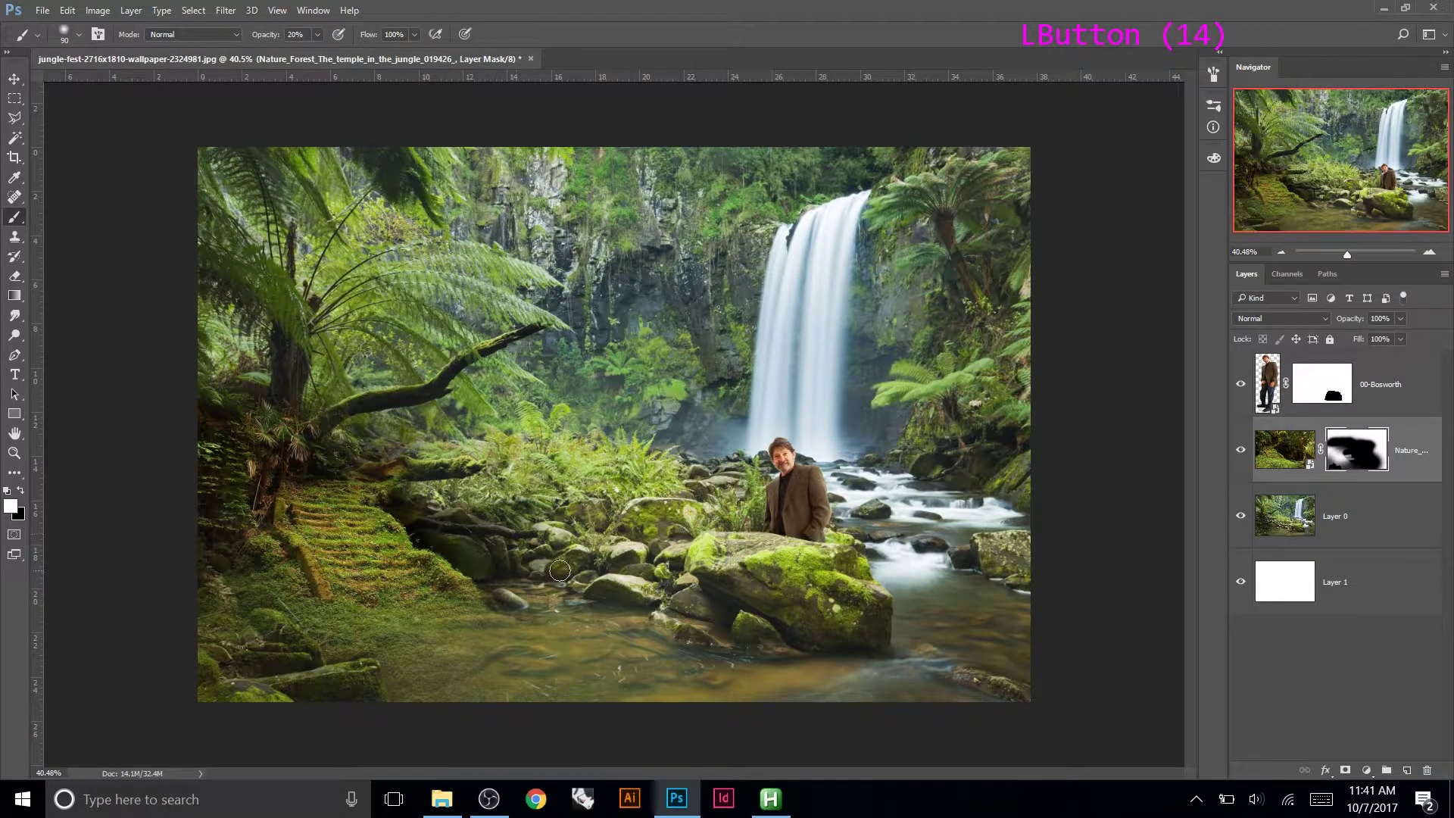
Inspect the forest layer's mask on its own in grayscale, return to the composite, and switch between the image and mask as paint target.
{"action": "left_click", "coordinate": [1366, 457], "text": "alt"}
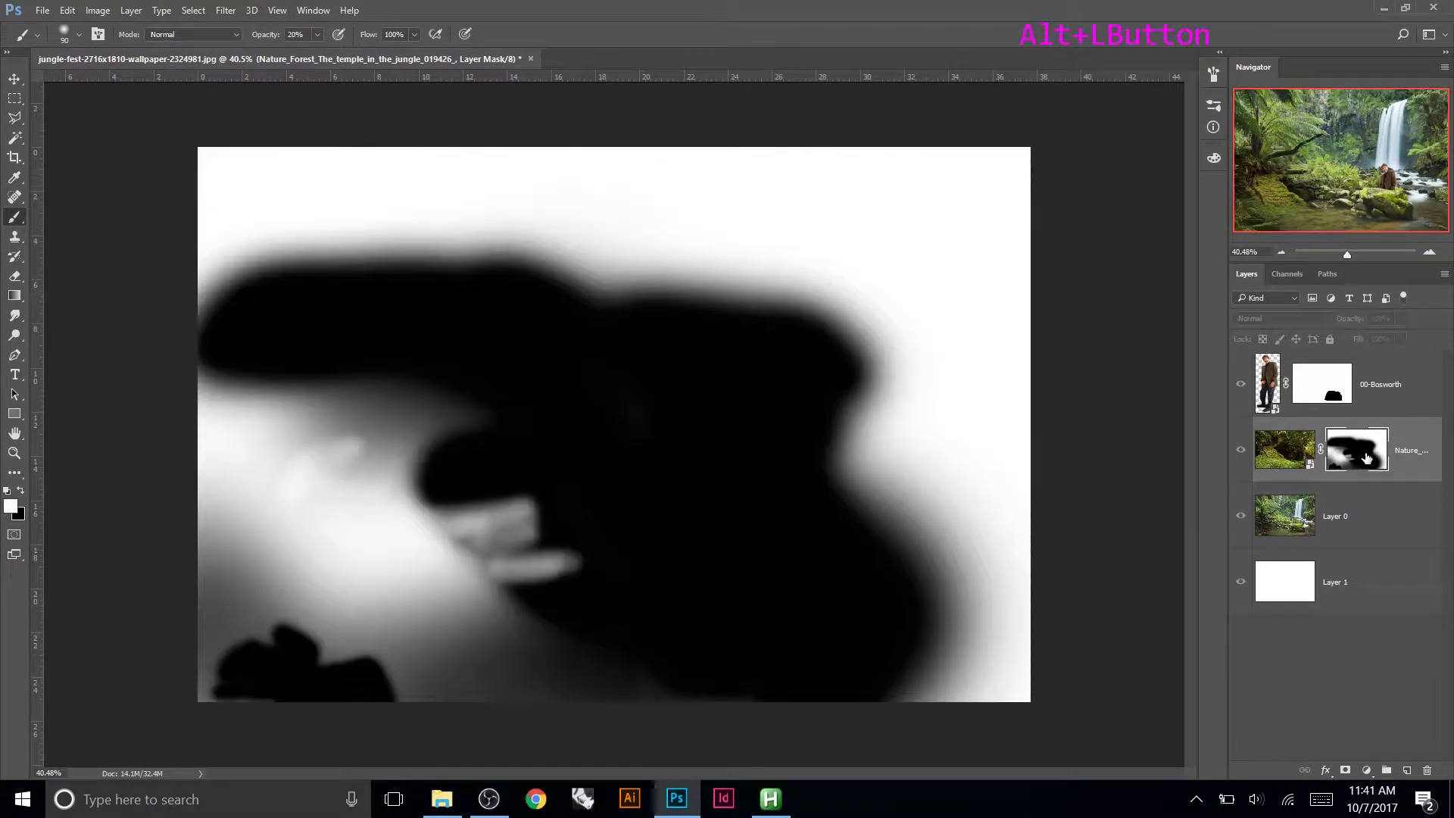
{"action": "left_click", "coordinate": [1367, 458], "text": "alt"}
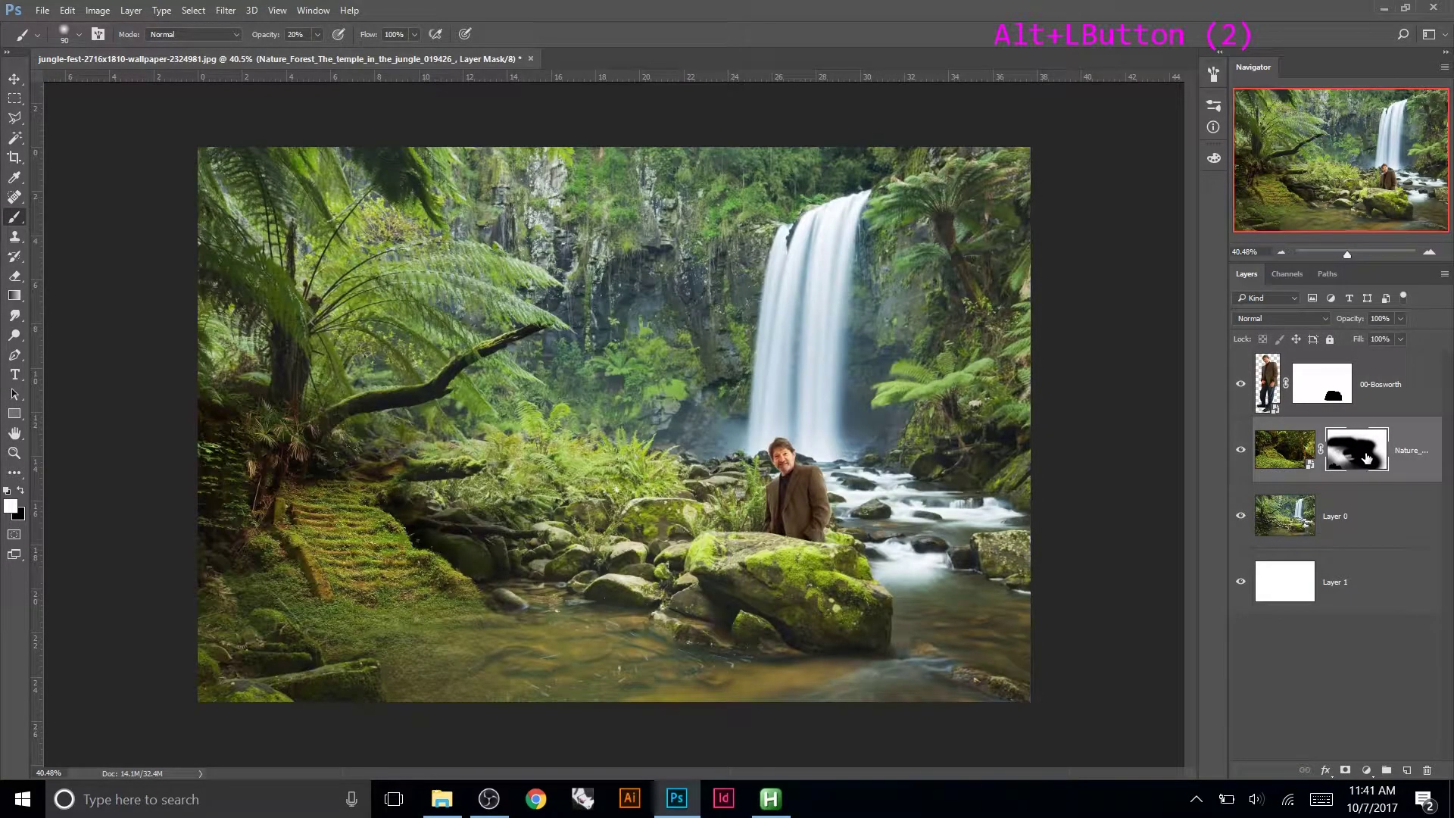
{"action": "left_click", "coordinate": [1343, 456]}
{"action": "left_click", "coordinate": [1296, 455]}
{"action": "left_click", "coordinate": [1354, 453]}
Disable and re-enable the forest layer's mask to compare the result, leaving the mask enabled and the layer's image selected.
{"action": "left_click", "coordinate": [1354, 454], "text": "shift"}
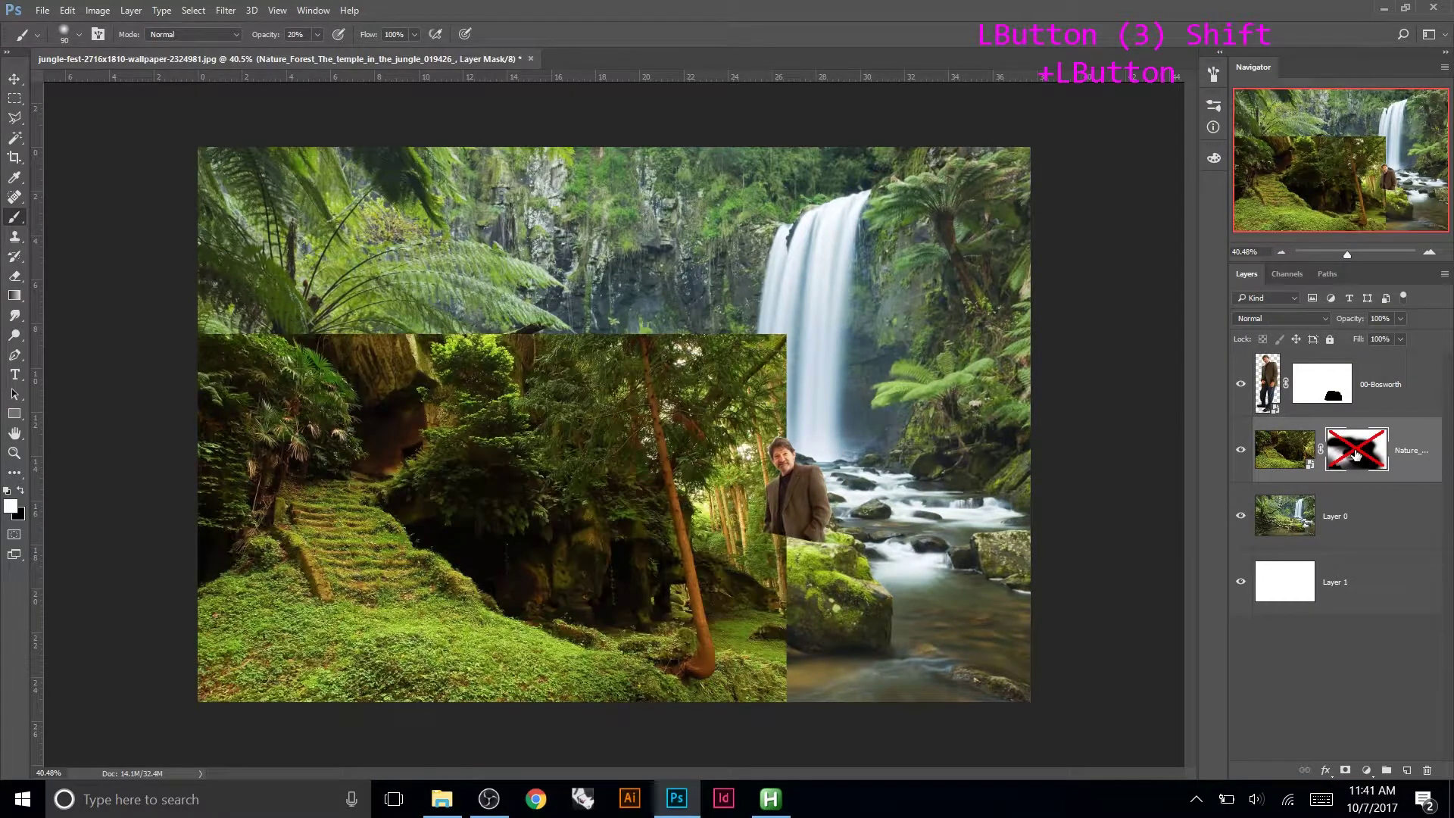
{"action": "left_click", "coordinate": [1355, 455], "text": "shift"}
{"action": "left_click", "coordinate": [1356, 455], "text": "shift"}
{"action": "left_click", "coordinate": [1356, 455], "text": "shift"}
{"action": "left_click", "coordinate": [1355, 455], "text": "shift"}
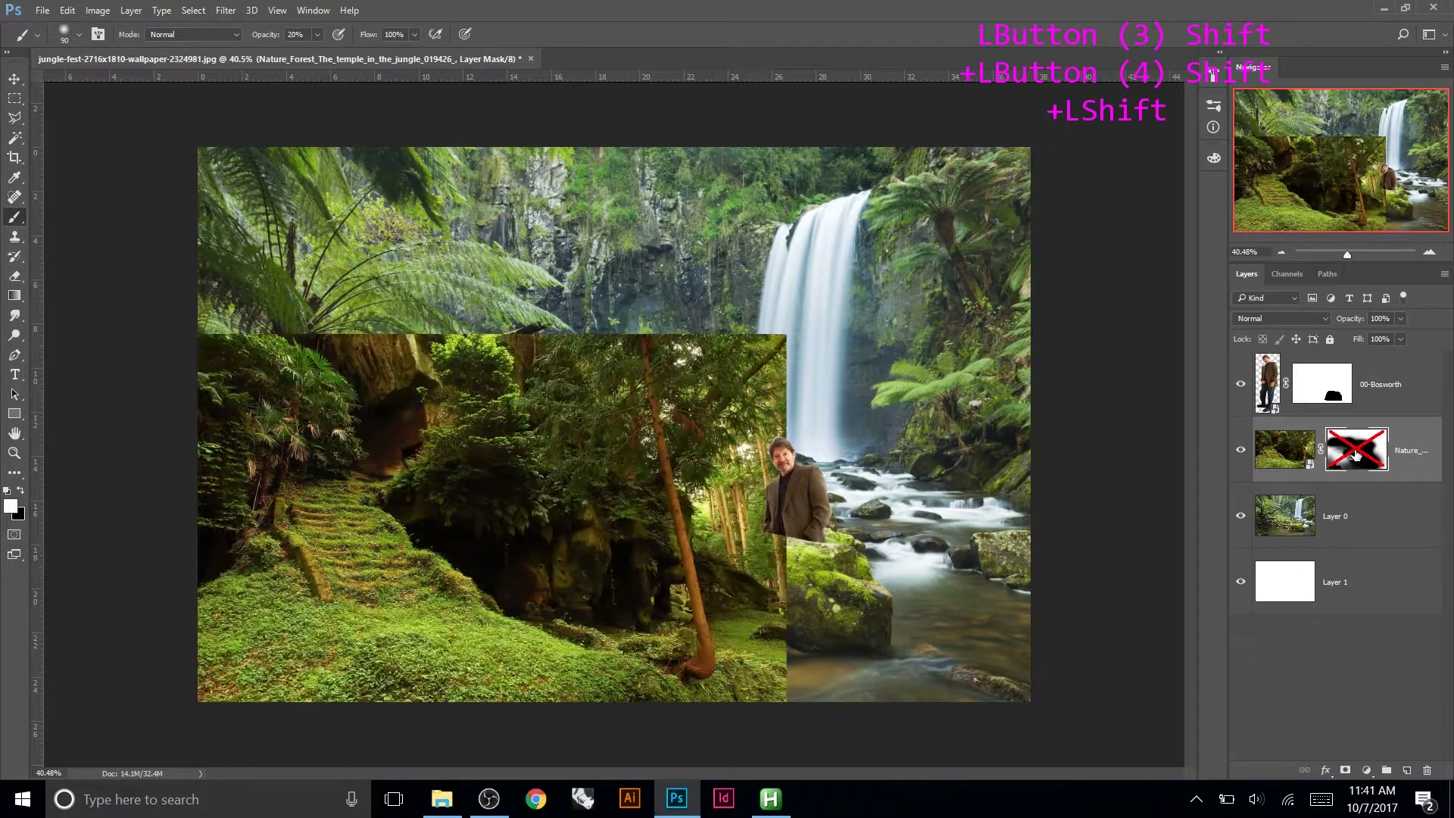
{"action": "left_click", "coordinate": [1355, 455], "text": "shift"}
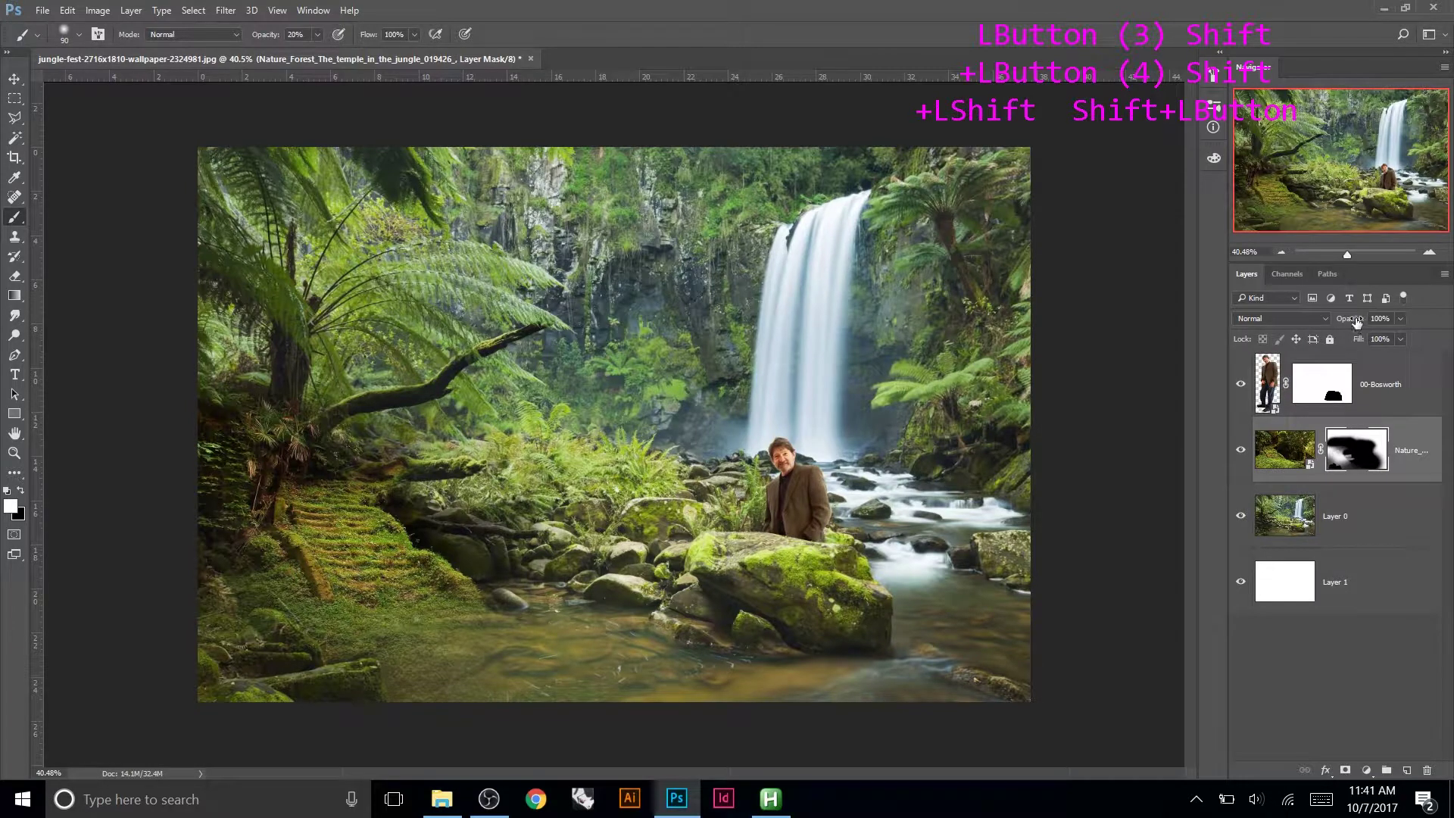
{"action": "left_click", "coordinate": [1295, 453]}
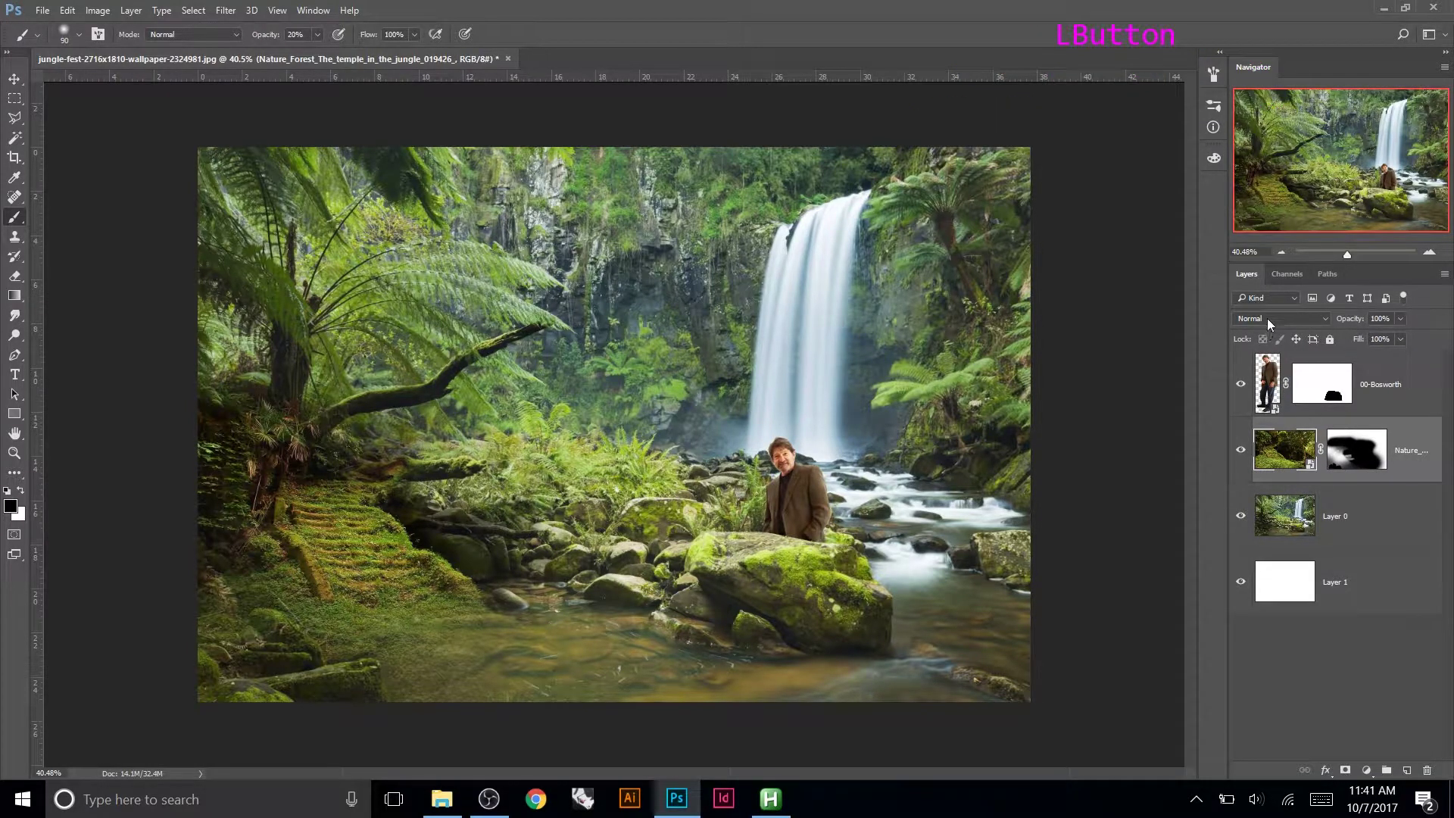